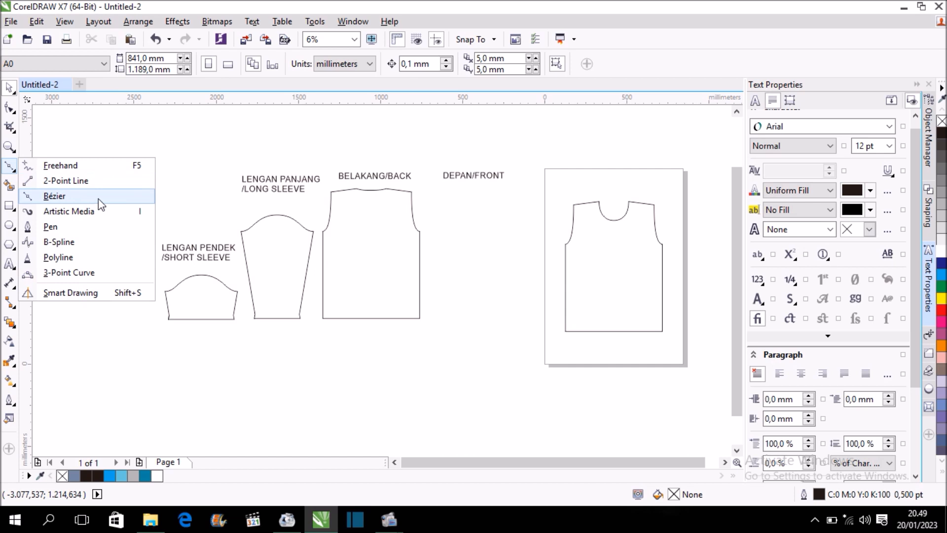
Draw a four-node zigzag line with the Bézier tool rising from left to right across the chest of the front panel.
scroll(638, 267, "up", 1)
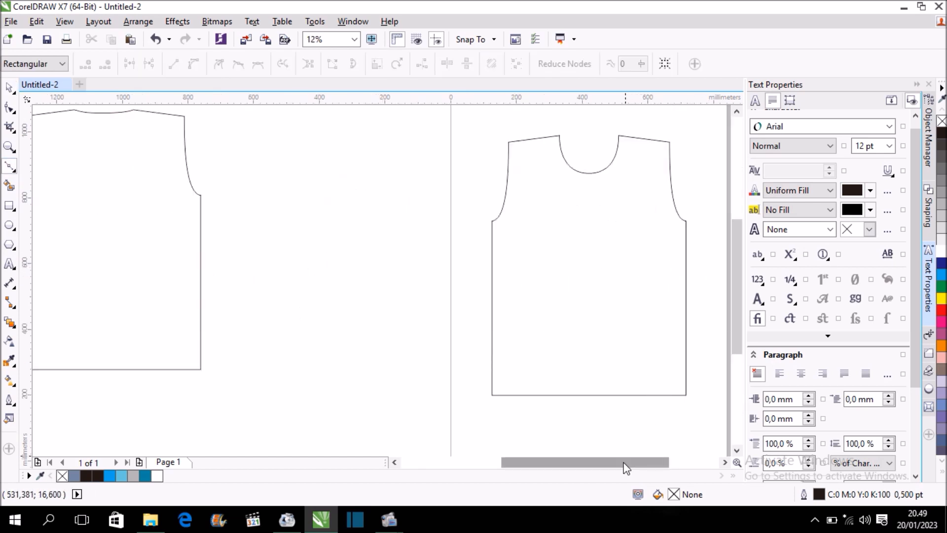
left_click_drag(623, 464, 645, 463)
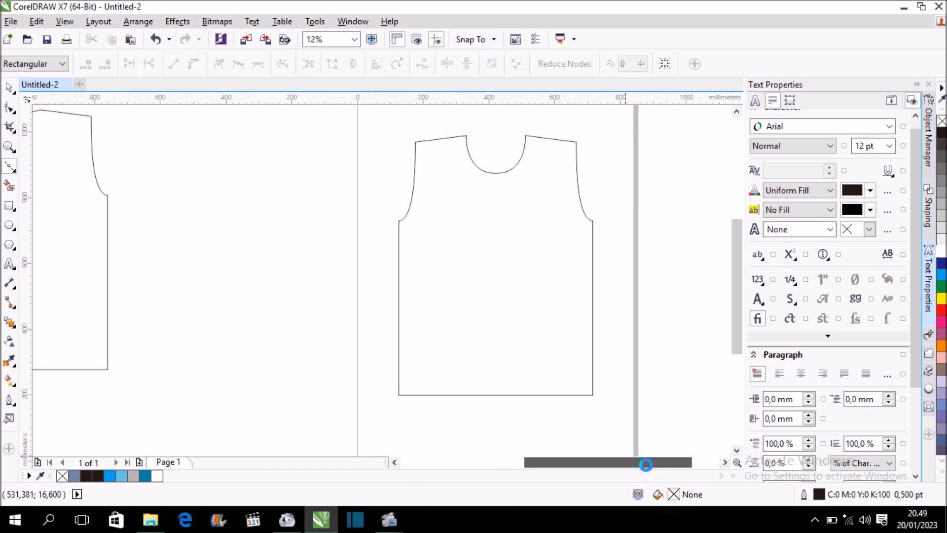
left_click(383, 250)
left_click(511, 224)
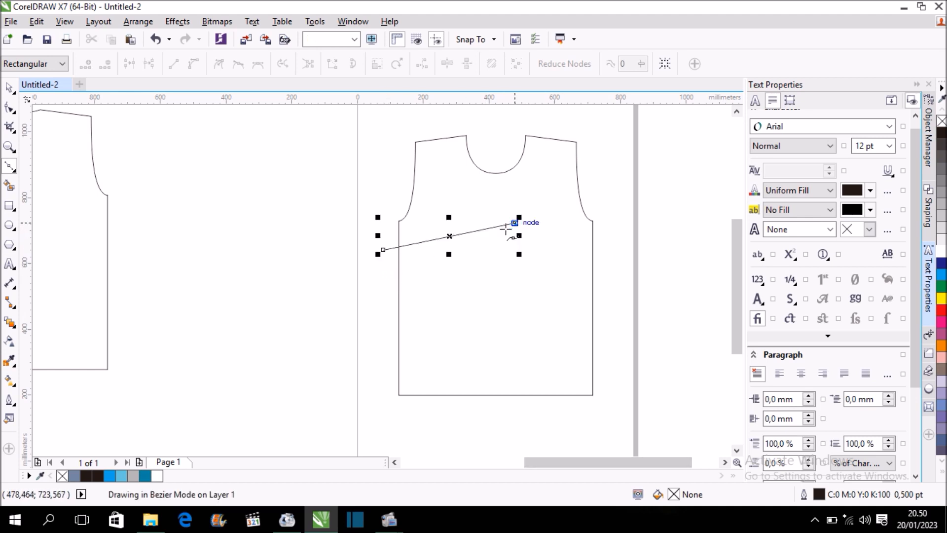
left_click(502, 242)
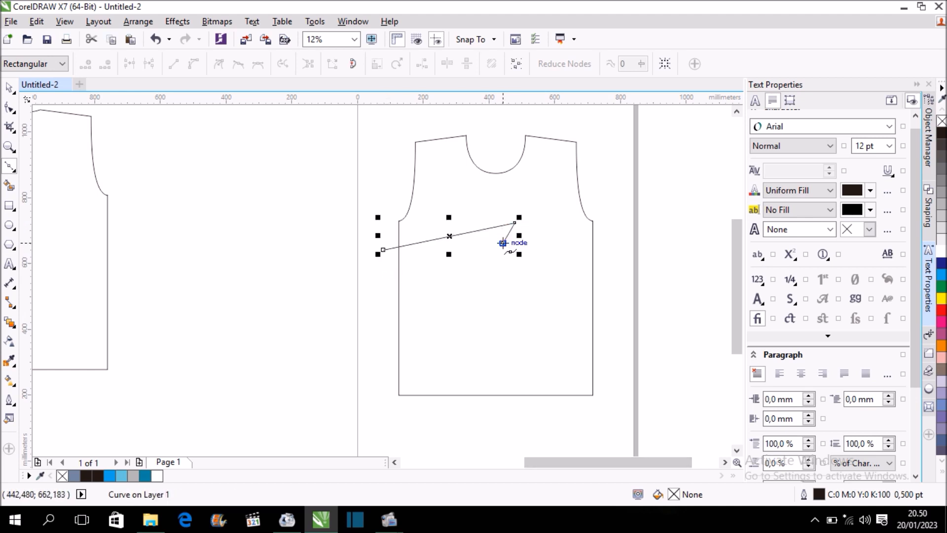
left_click(621, 207)
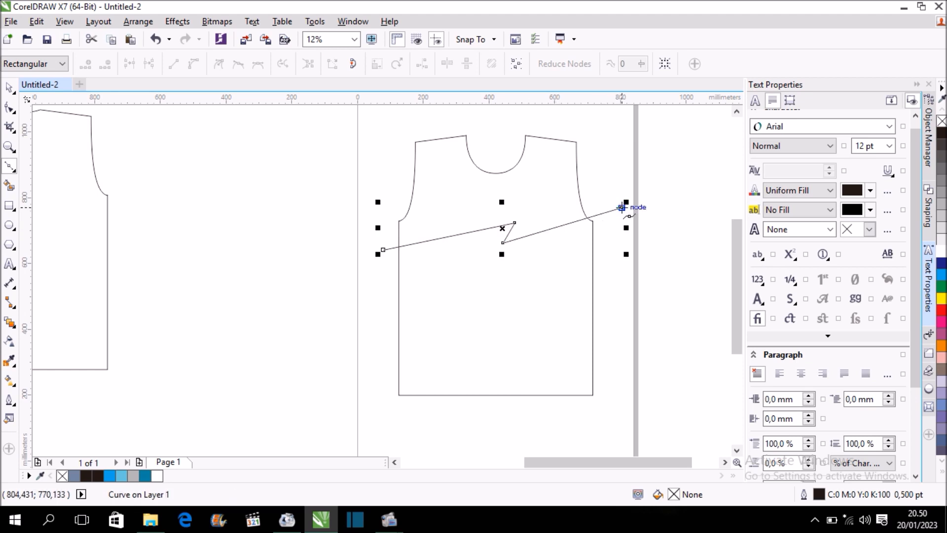
Lower both end nodes of the zigzag line slightly with the Shape tool, keeping them outside the panel's side edges.
scroll(576, 218, "up", 1)
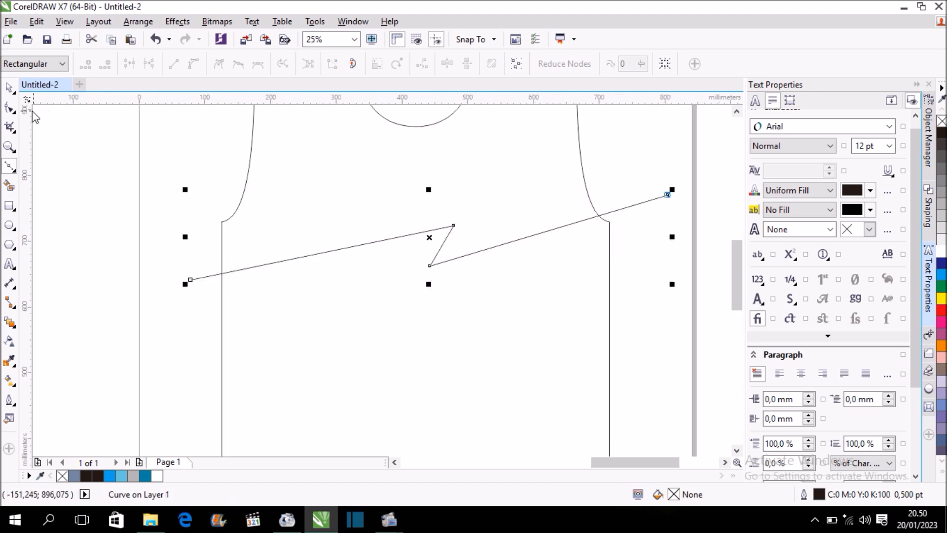
left_click(9, 107)
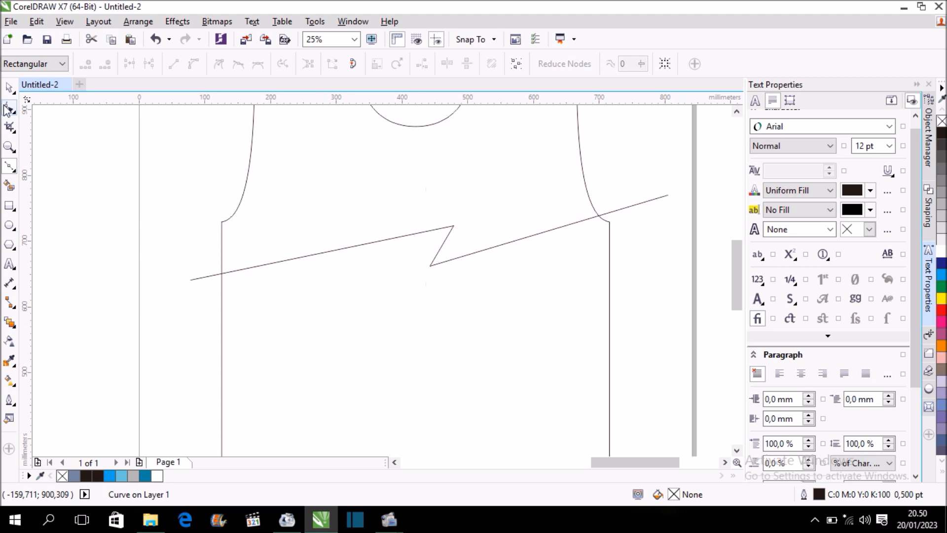
left_click_drag(666, 196, 671, 203)
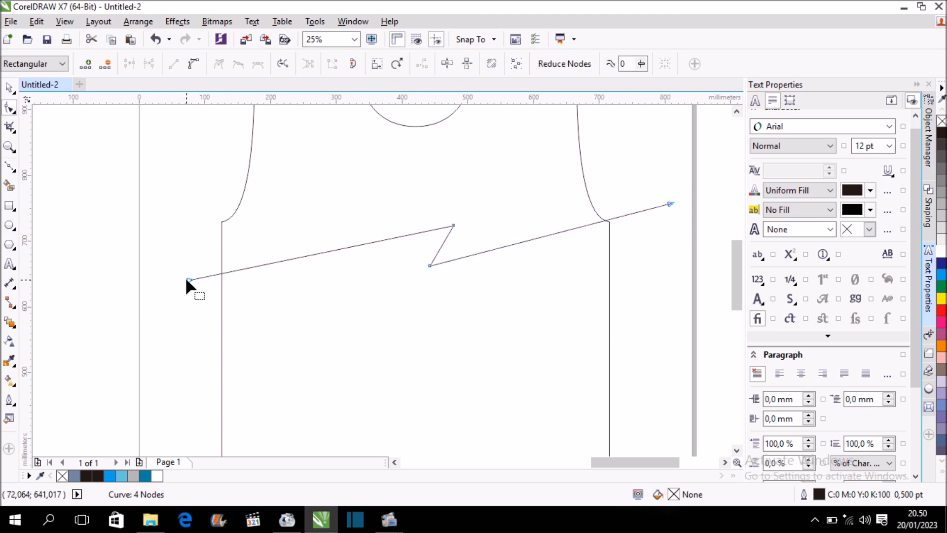
left_click_drag(186, 280, 188, 287)
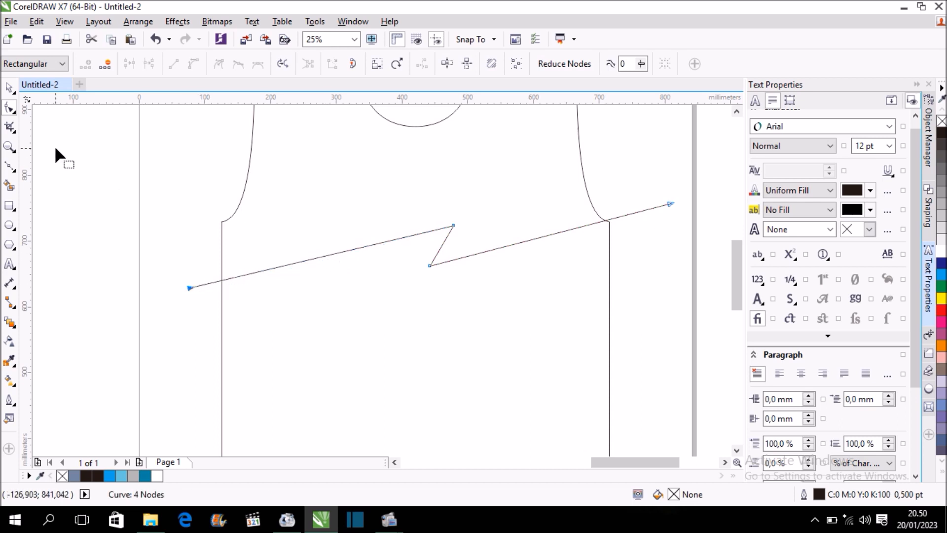
Draw a second four-node Bézier zigzag, about 716 mm wide and 125 mm high, just below the first and following its direction.
left_click(9, 169)
left_click(203, 308)
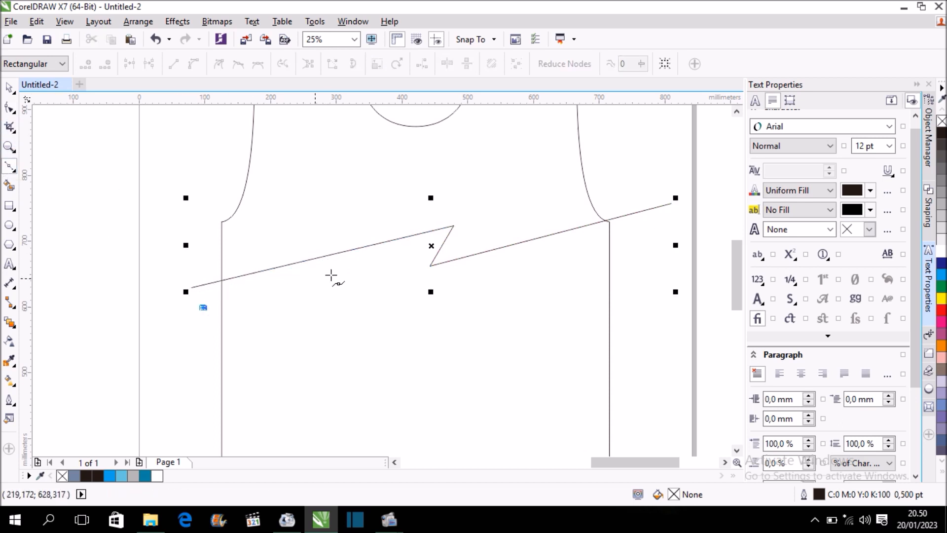
left_click(417, 254)
left_click(391, 297)
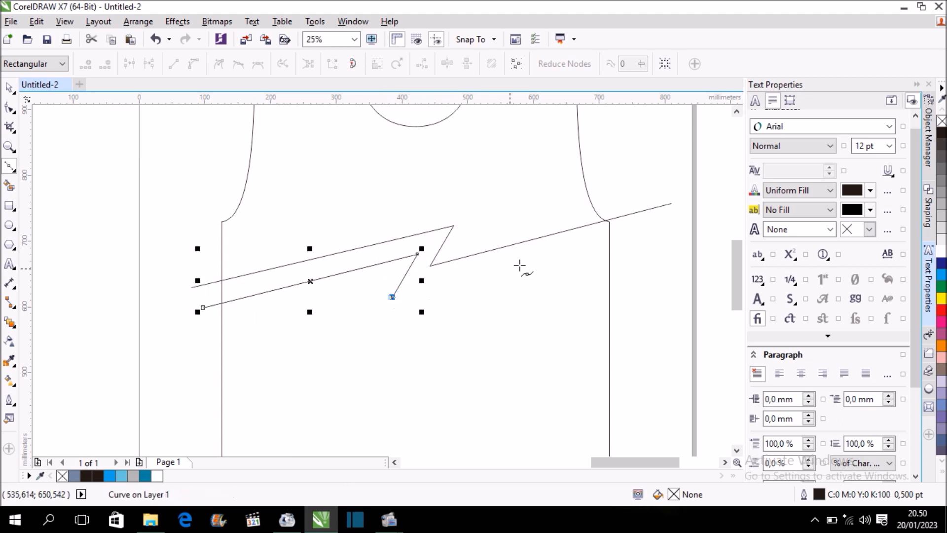
left_click(673, 226)
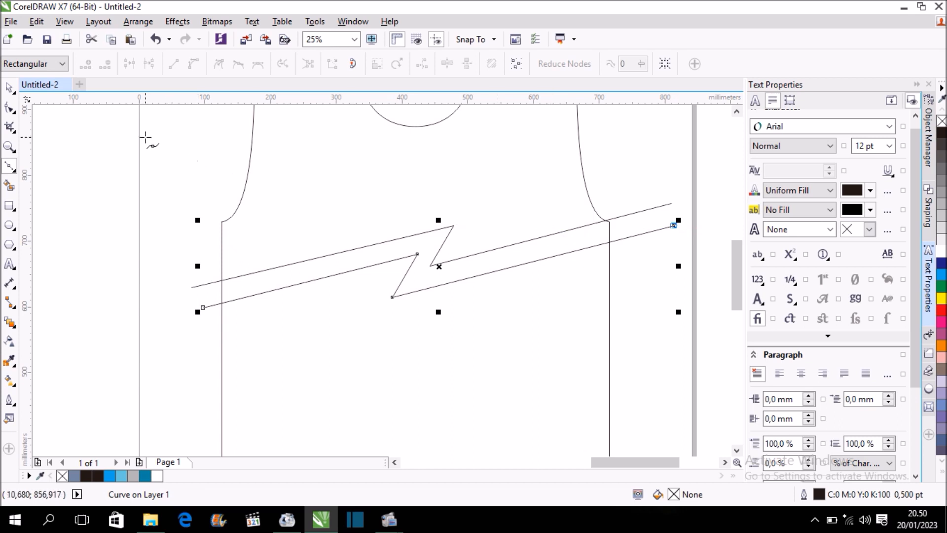
Move the upper zigzag's lower bend node down and to the left, closer to the second zigzag.
scroll(414, 184, "down", 1)
scroll(506, 221, "up", 1)
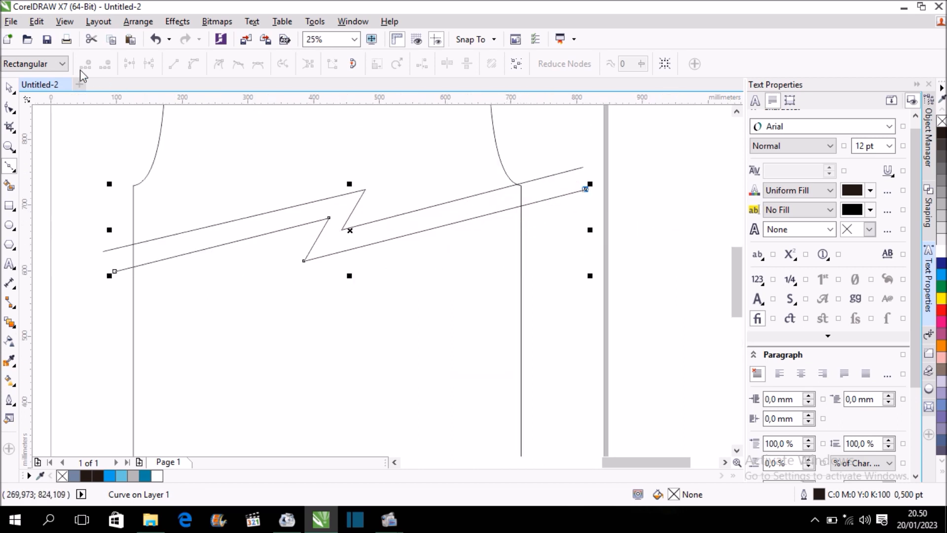
left_click(10, 107)
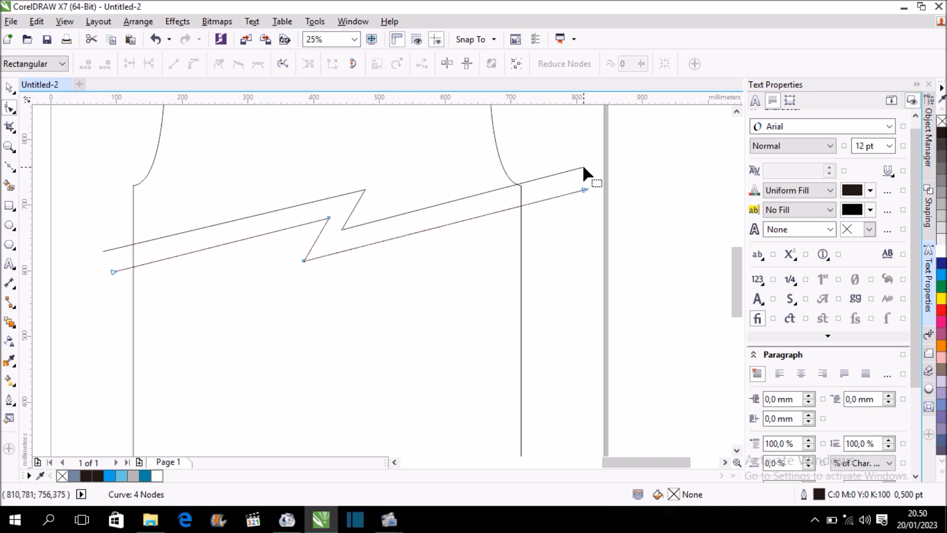
left_click(581, 169)
left_click_drag(583, 169, 584, 169)
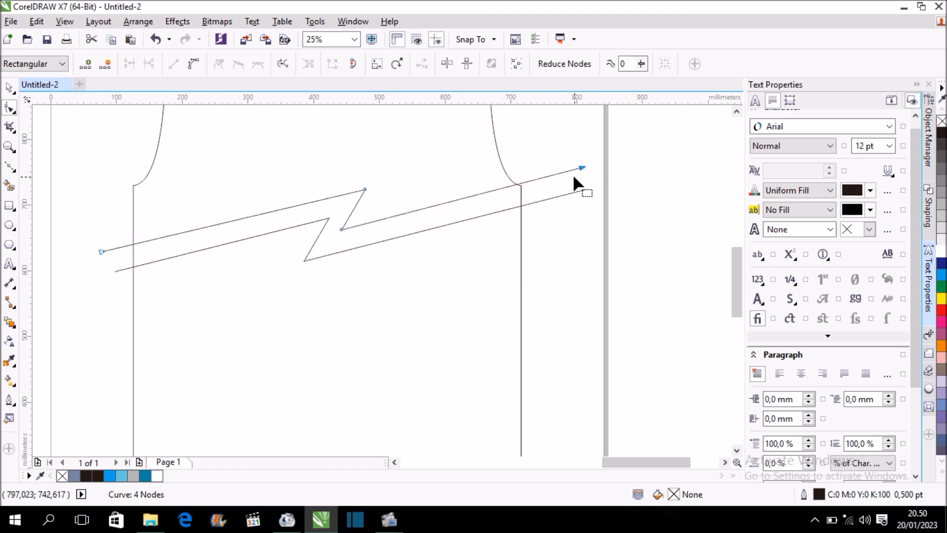
scroll(575, 173, "up", 1)
left_click_drag(114, 282, 99, 298)
scroll(362, 188, "down", 1)
scroll(362, 187, "down", 1)
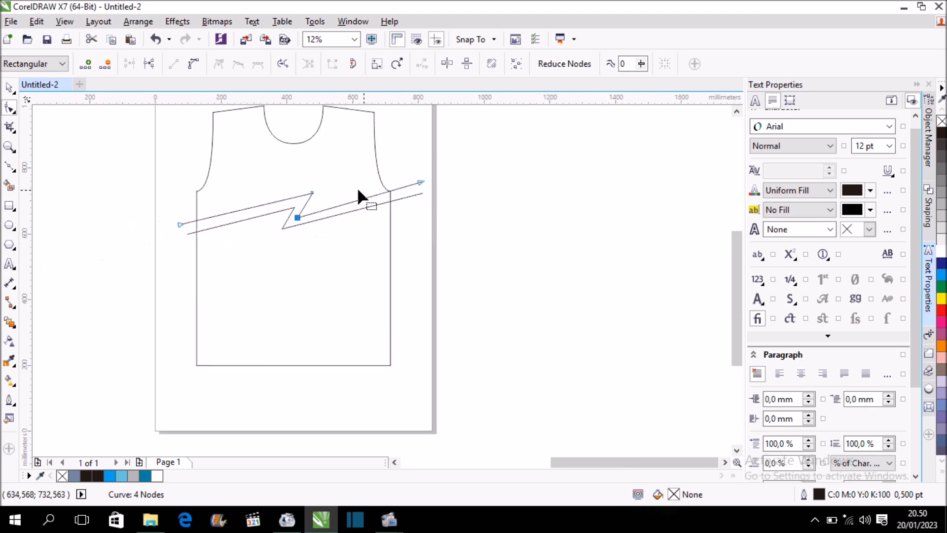
Reposition the lower zigzag's upper bend node up and to the right to even out the band between the two lines.
scroll(299, 211, "up", 1)
left_click(310, 201)
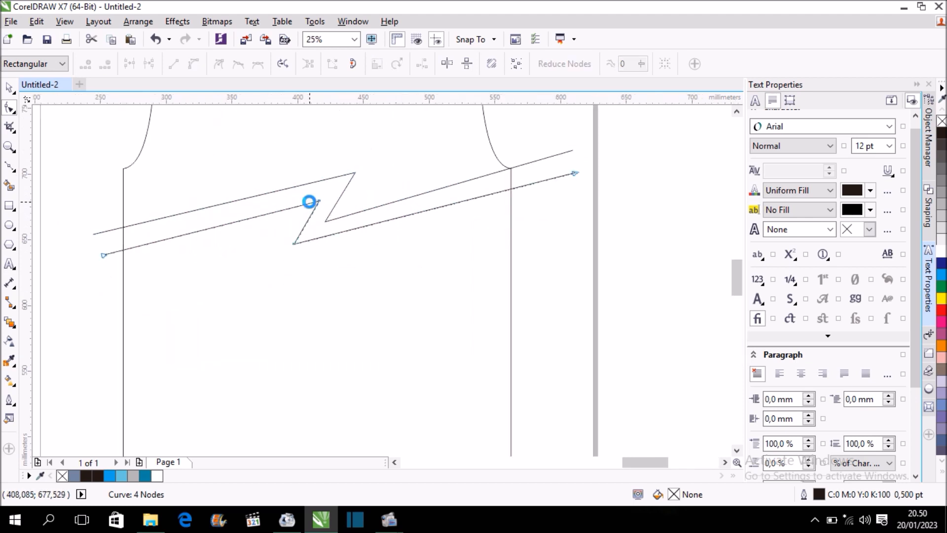
scroll(316, 200, "up", 1)
left_click_drag(327, 205, 349, 181)
scroll(349, 181, "down", 2)
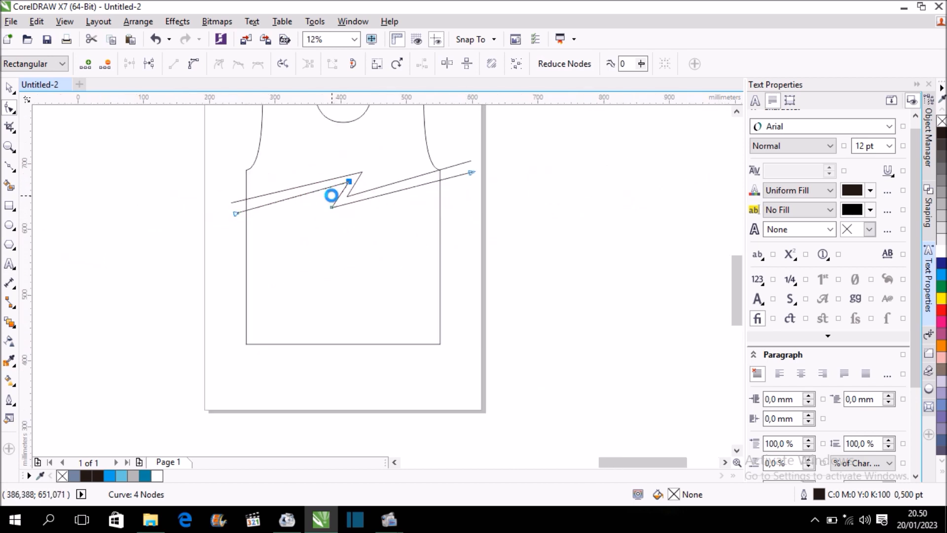
scroll(341, 212, "up", 2)
left_click_drag(399, 140, 387, 148)
scroll(313, 166, "down", 4)
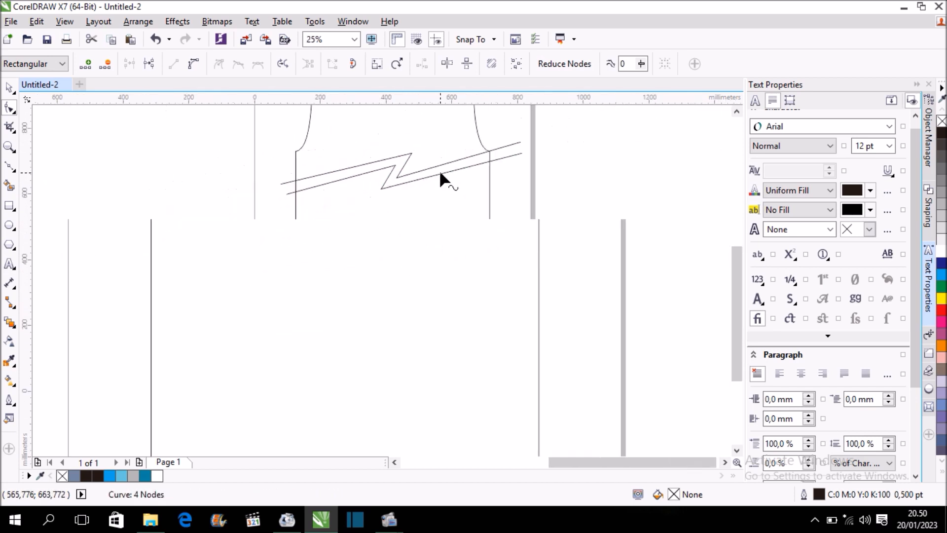
Draw an open Bézier spike, about 288 mm wide and 63.5 mm high, above the zigzags from the left side edge toward the chest centre.
left_click(8, 88)
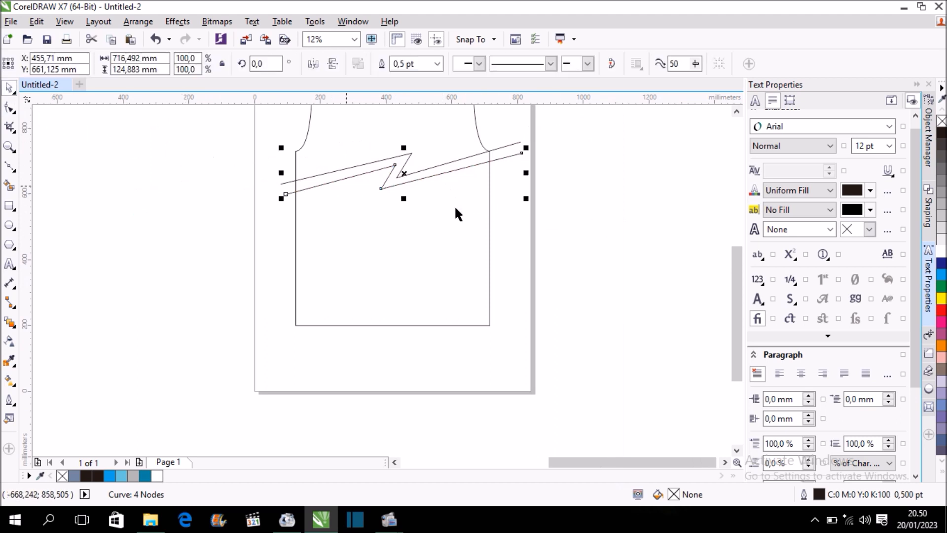
left_click_drag(736, 254, 733, 225)
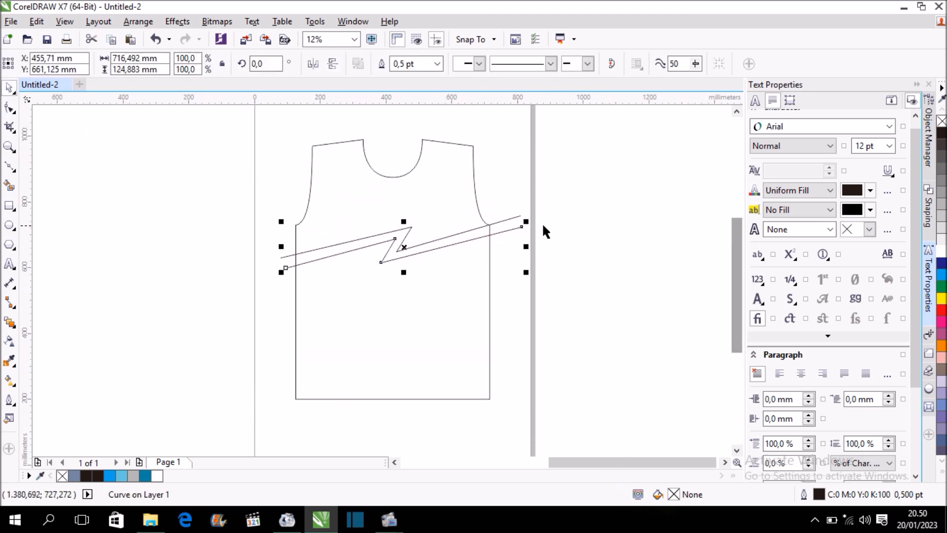
left_click(11, 168)
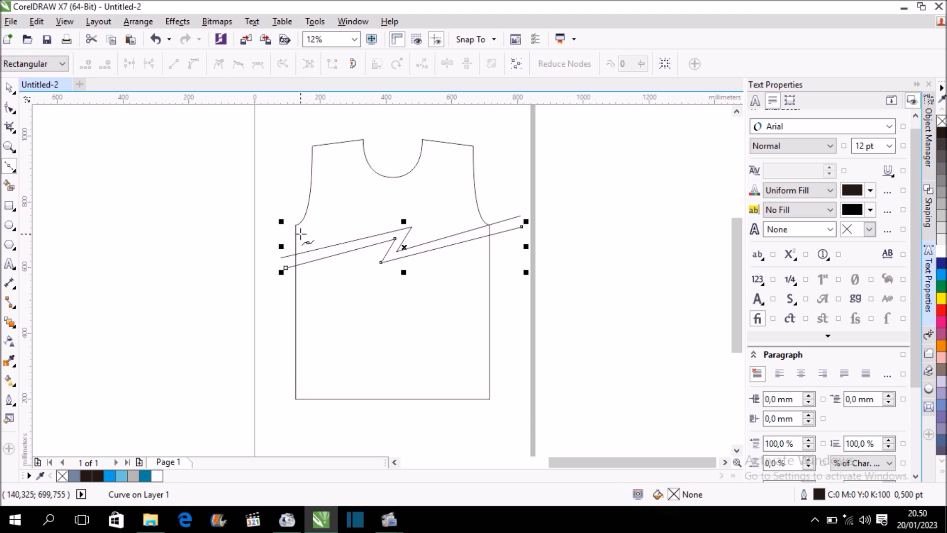
scroll(297, 242, "up", 2)
left_click(283, 254)
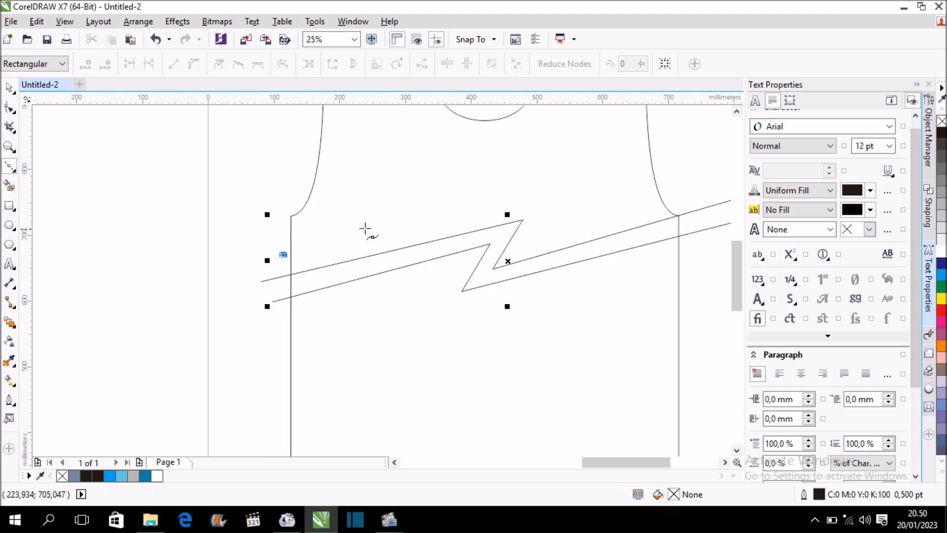
left_click(457, 213)
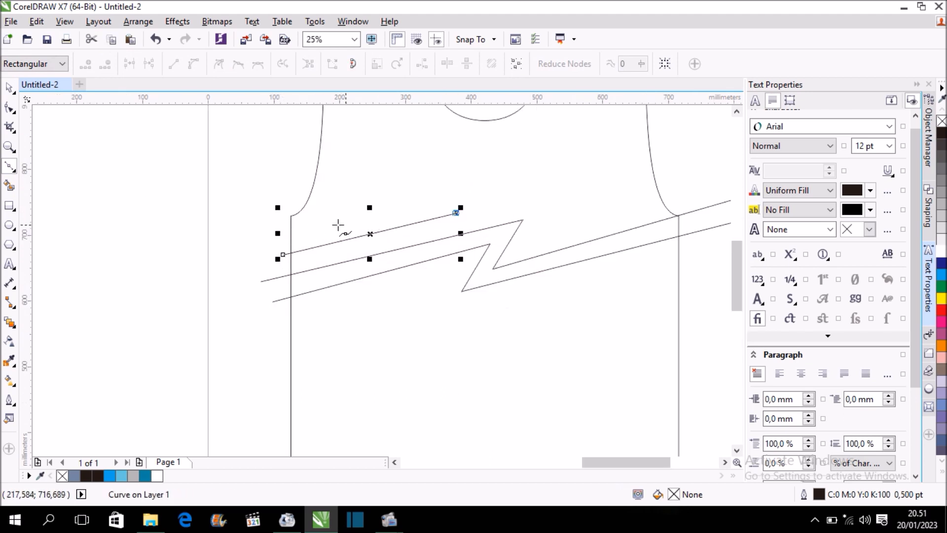
left_click(267, 236)
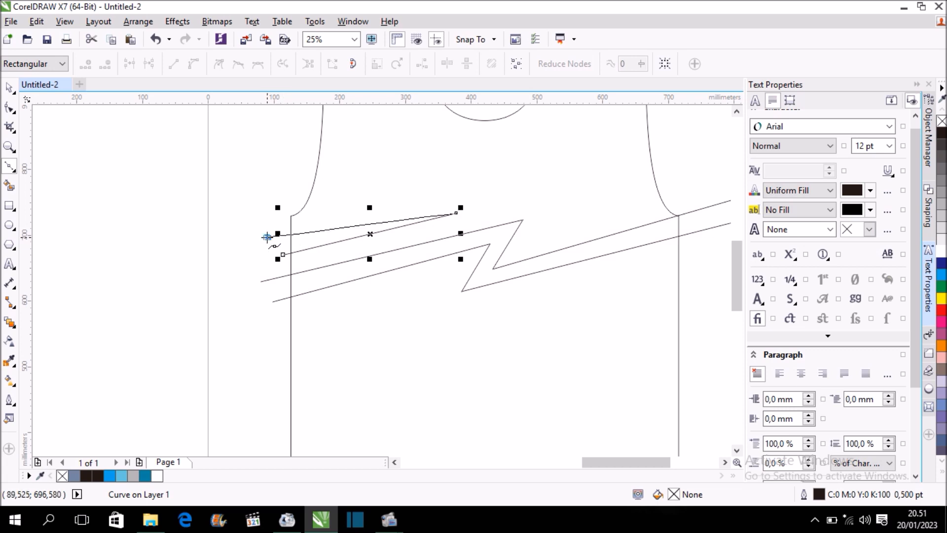
scroll(395, 207, "down", 1)
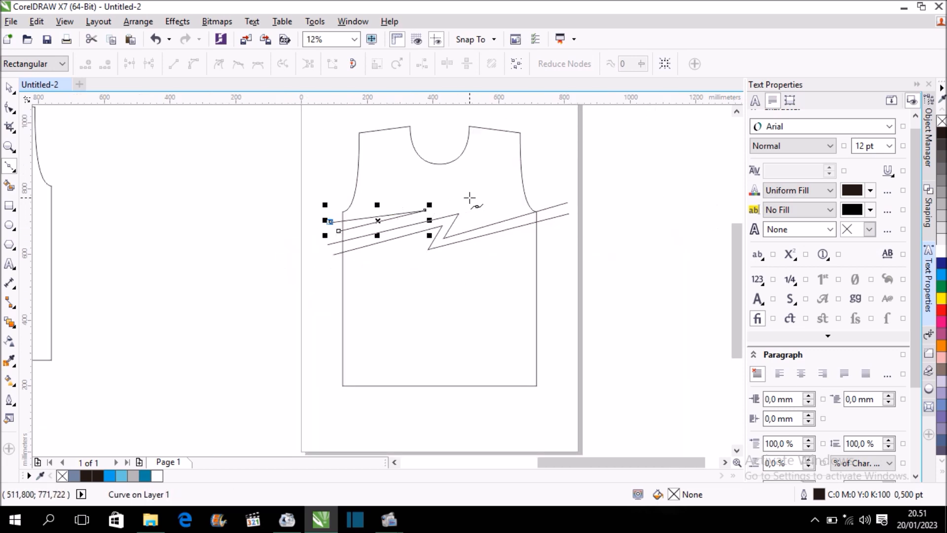
scroll(554, 185, "up", 1)
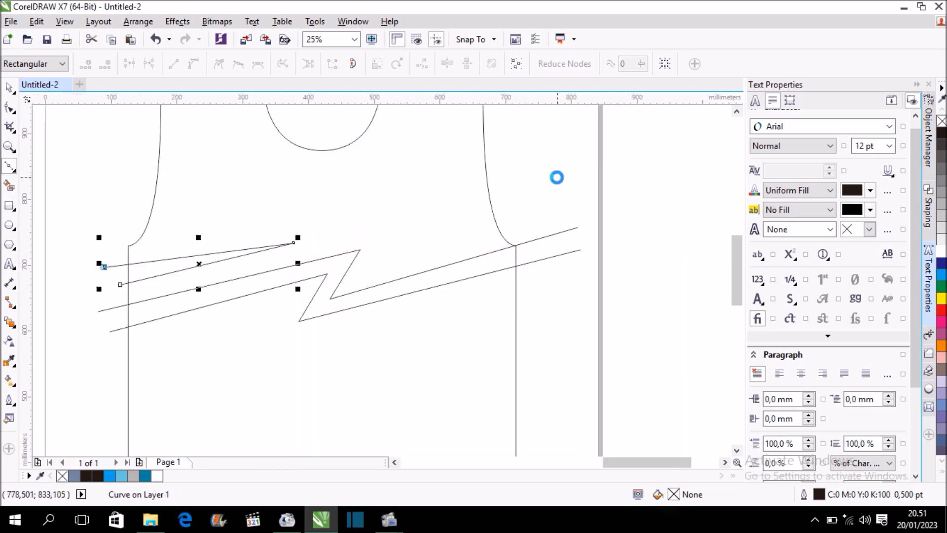
left_click(500, 157)
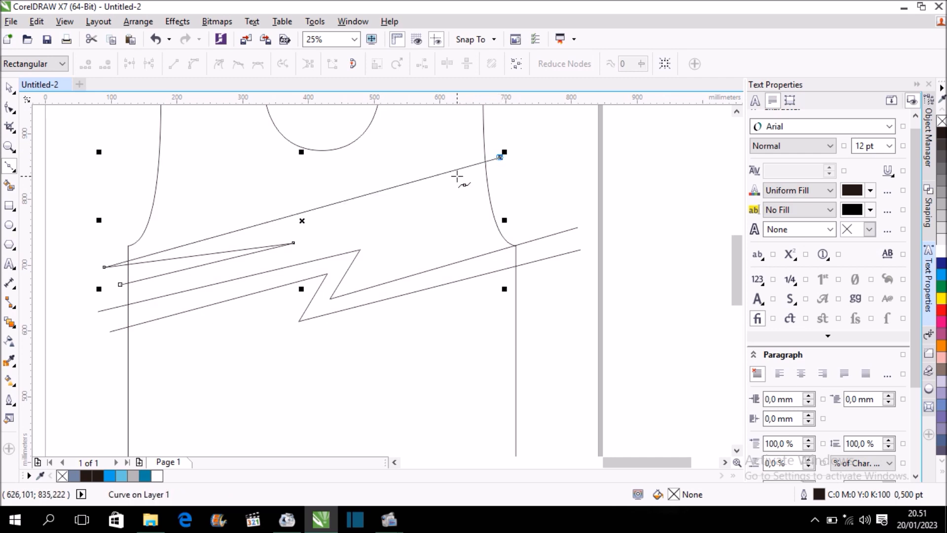
key("ctrl+z")
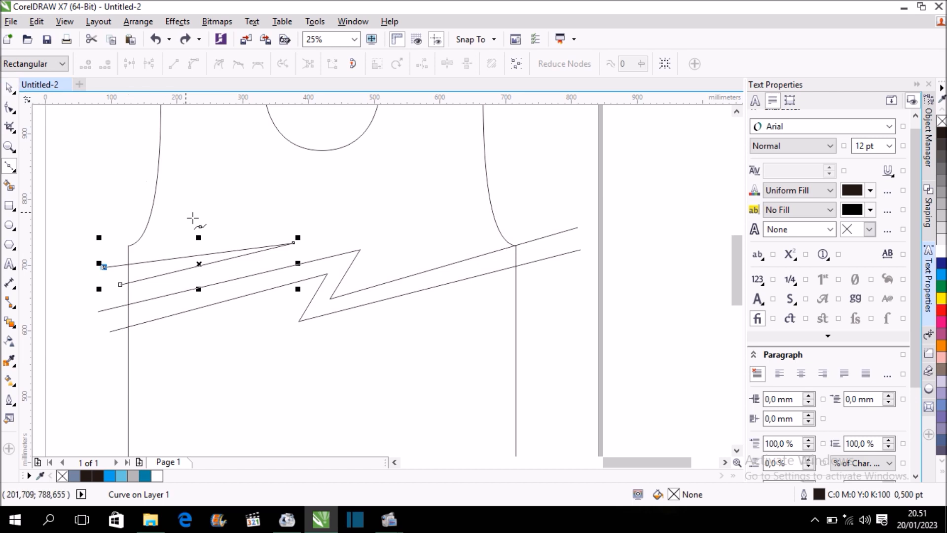
Draw a separate small open Bézier spike at the right armhole, with its tip pointing inward to the chest.
key("space")
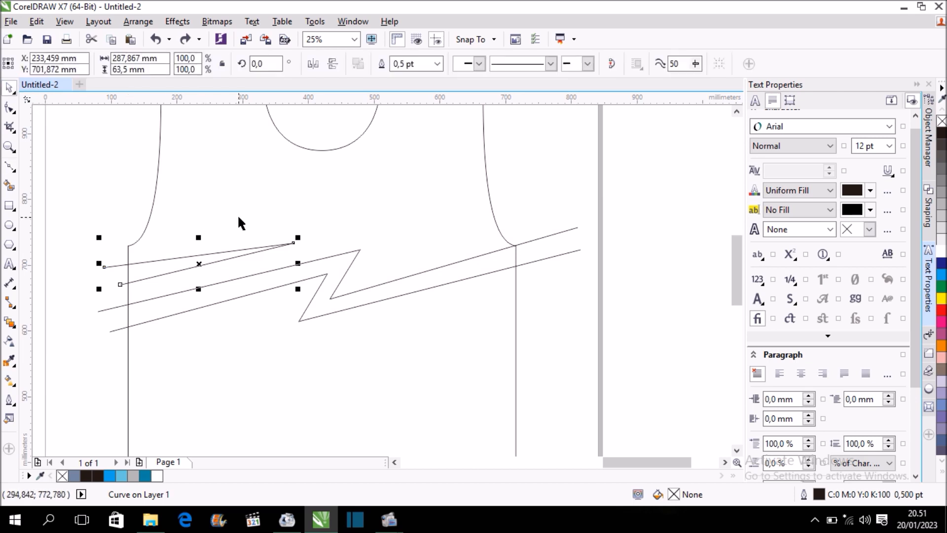
key("space")
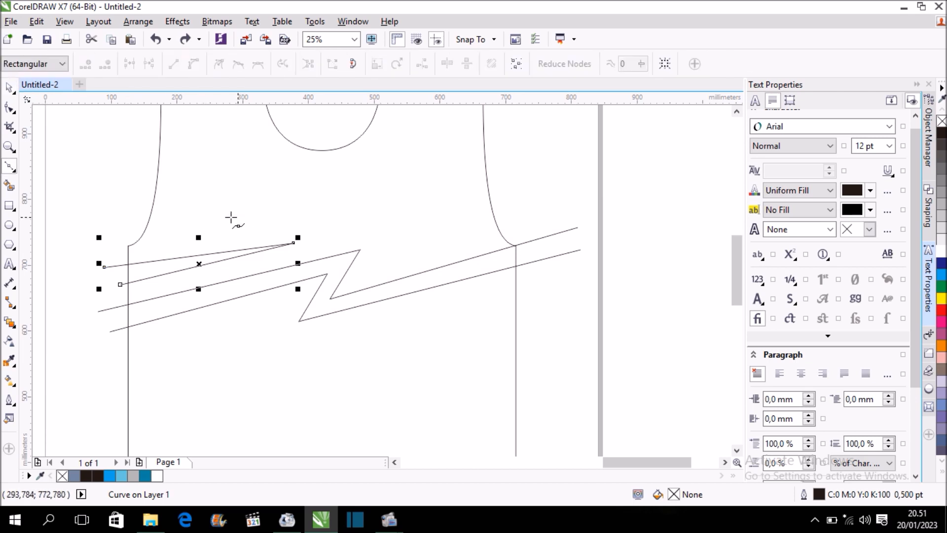
left_click(504, 167)
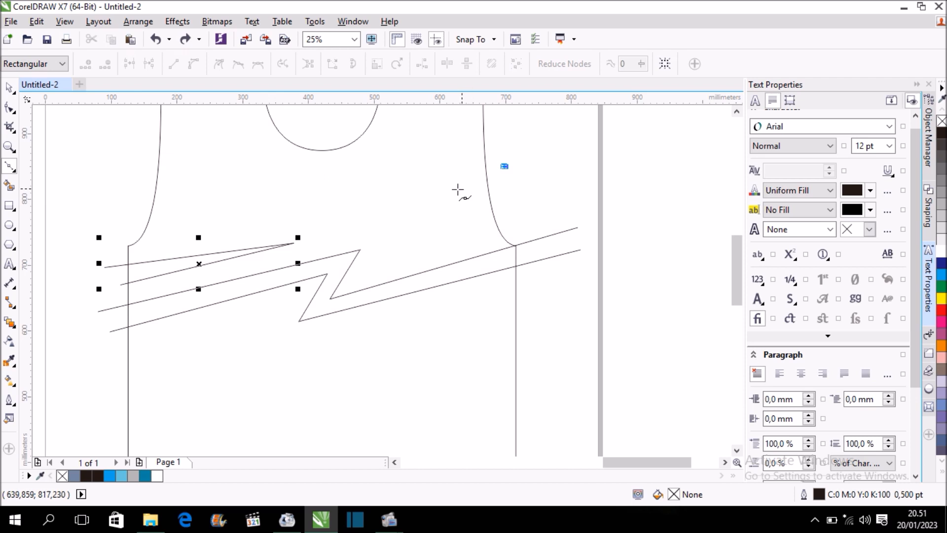
left_click(415, 193)
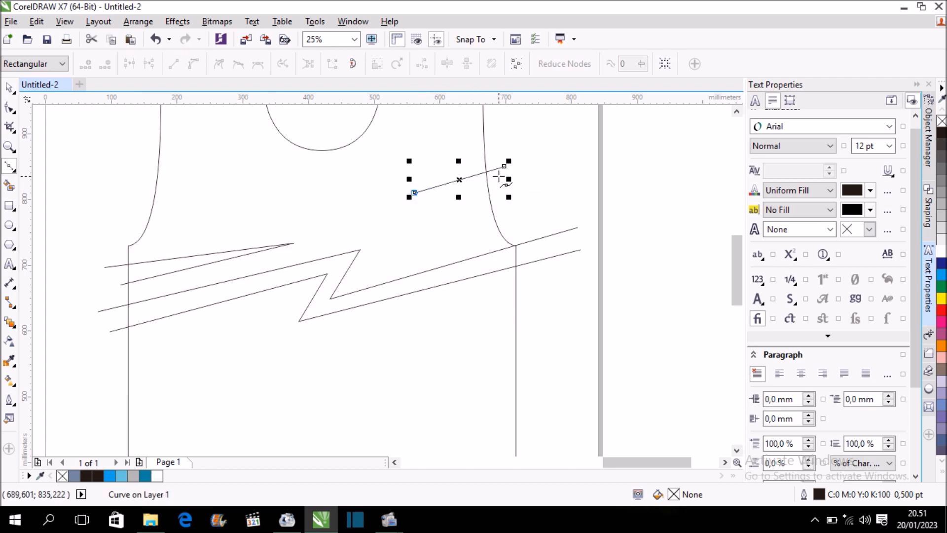
left_click(501, 175)
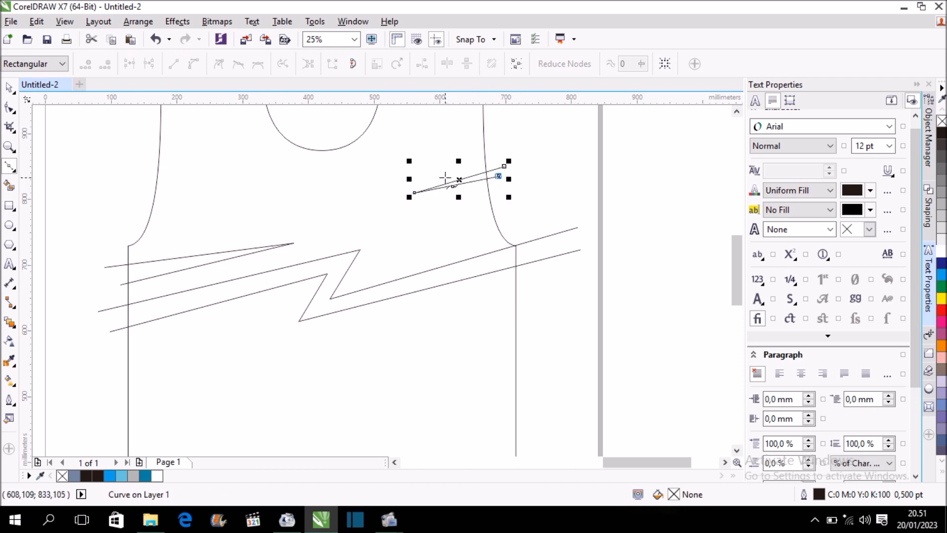
scroll(446, 178, "down", 1)
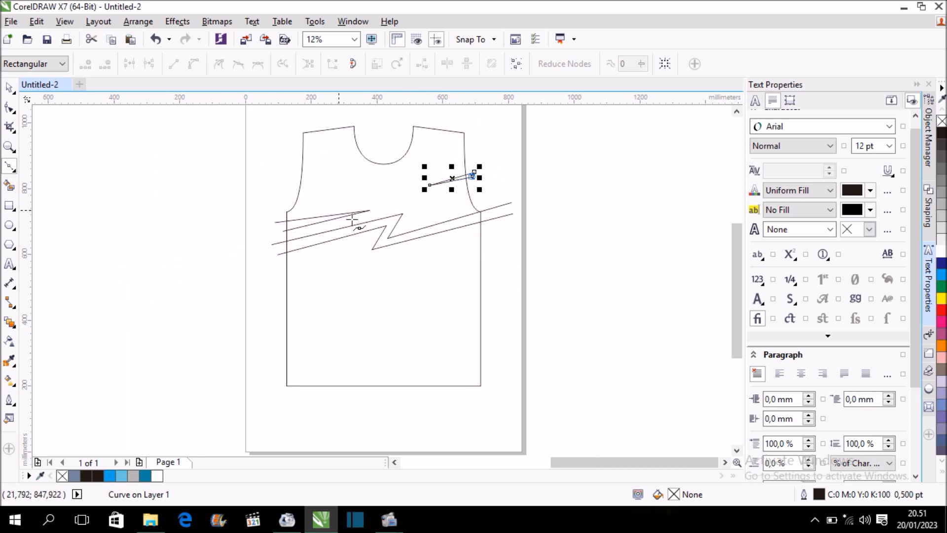
Draw an open seven-node Bézier lightning shape below the second zigzag, from the left side edge to a pointed tip and back, leaving its ends unjoined.
scroll(491, 249, "up", 1)
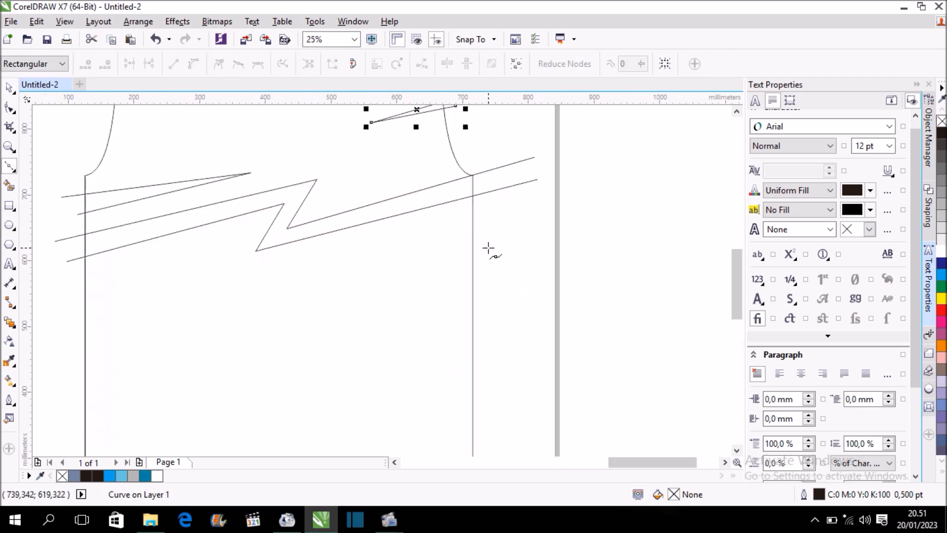
scroll(451, 225, "down", 1)
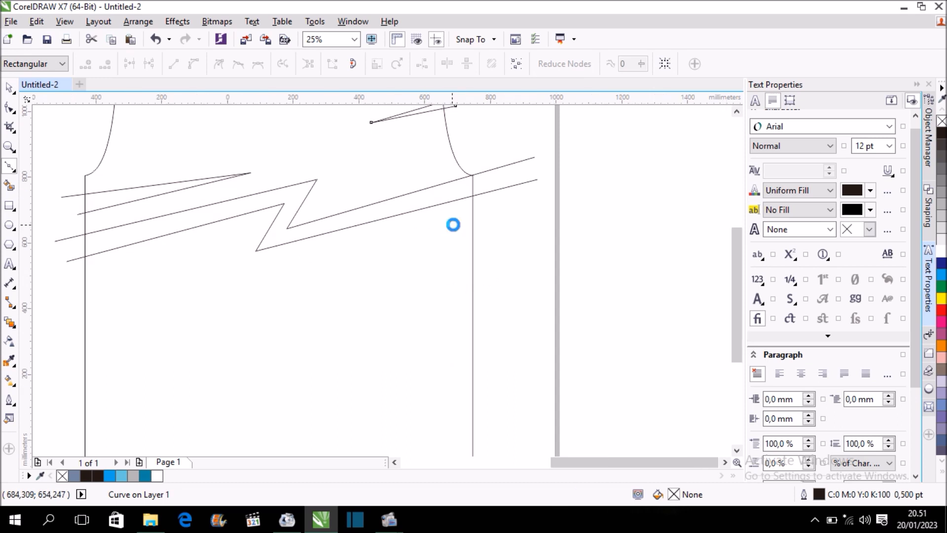
scroll(254, 232, "up", 1)
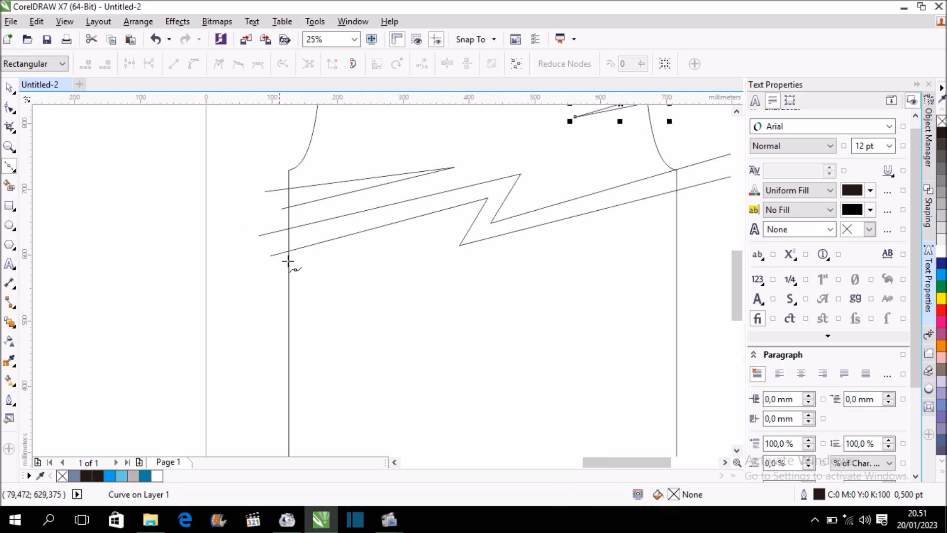
left_click(266, 283)
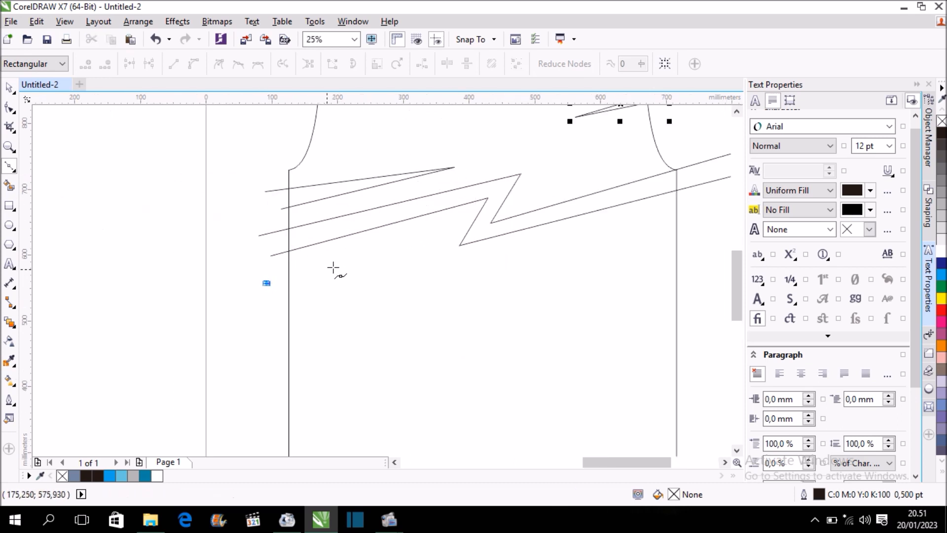
left_click(449, 231)
left_click(429, 270)
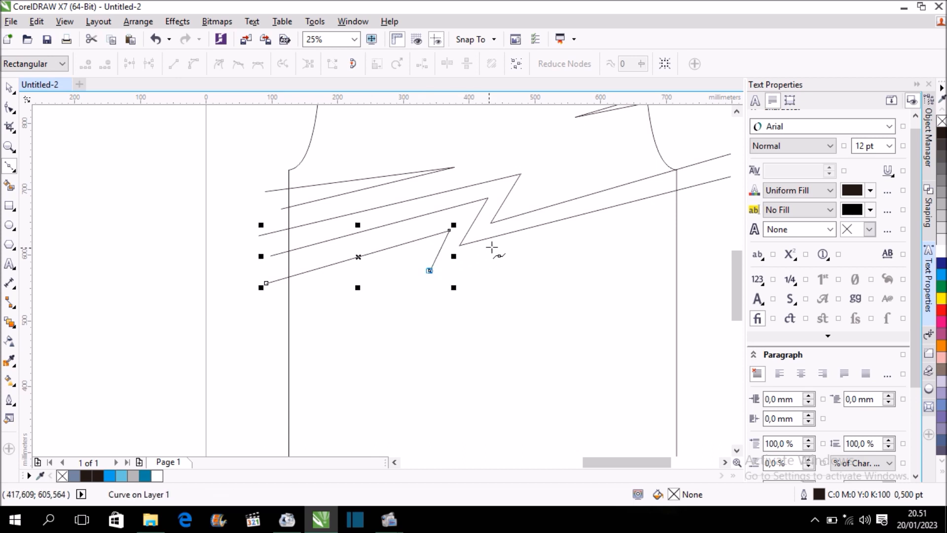
left_click(550, 238)
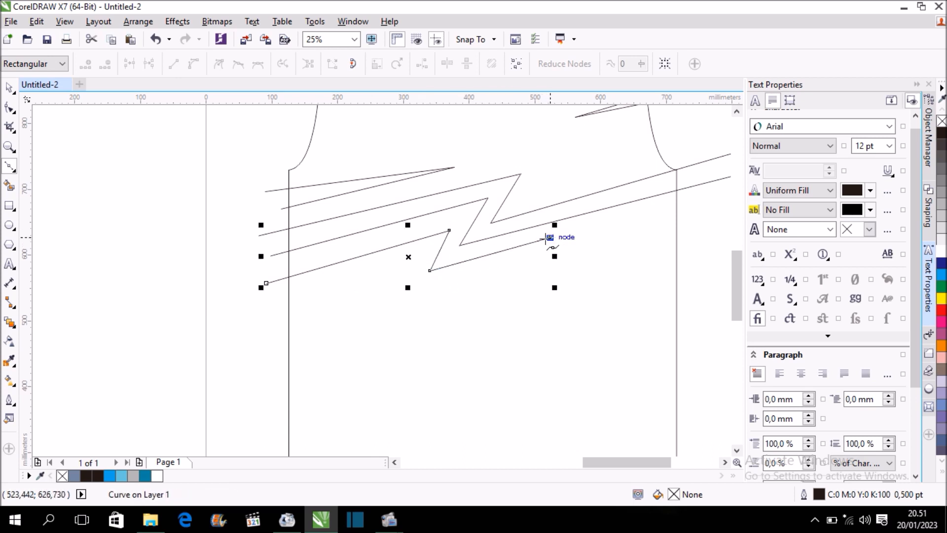
left_click(387, 299)
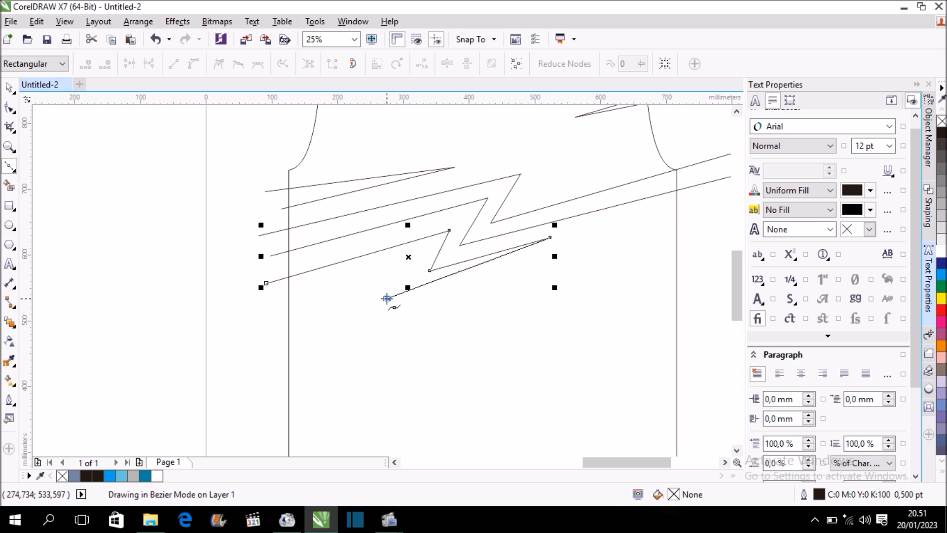
left_click(431, 243)
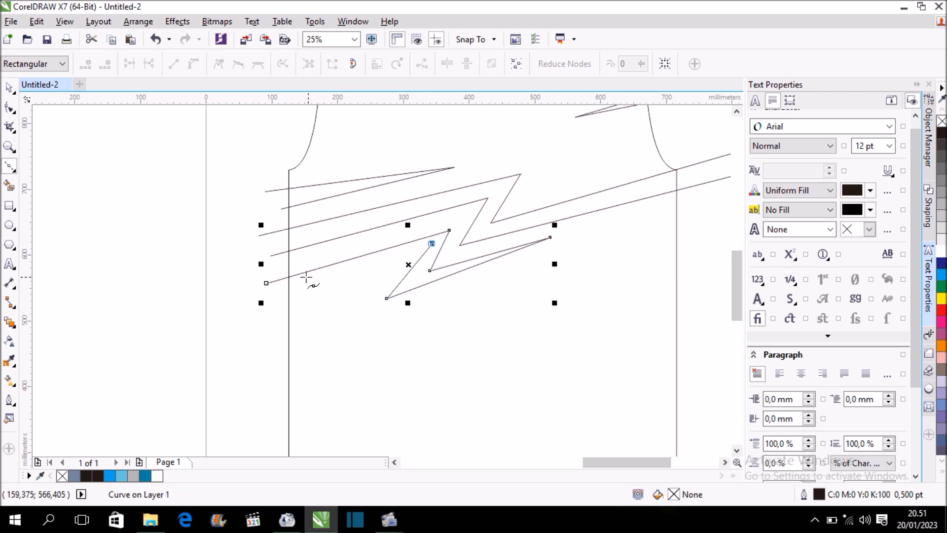
left_click(266, 283)
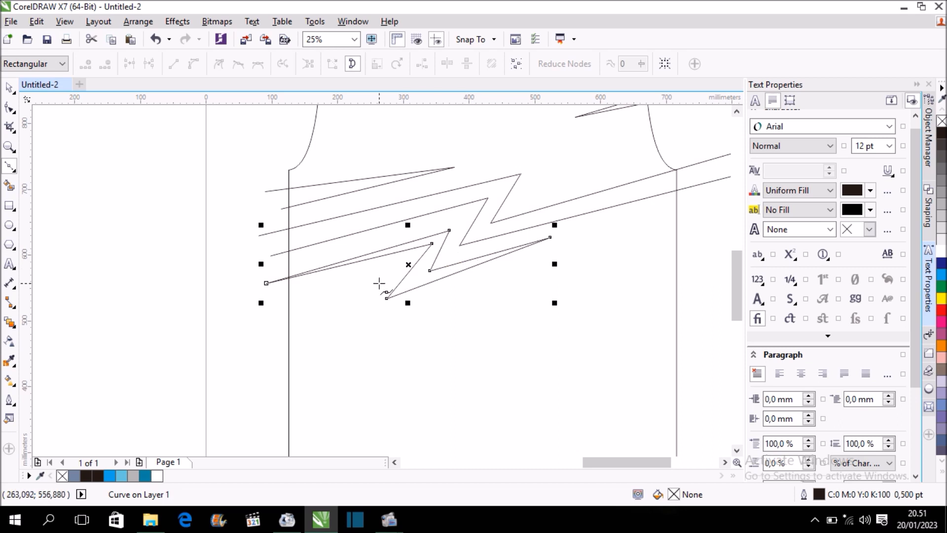
key("ctrl+z")
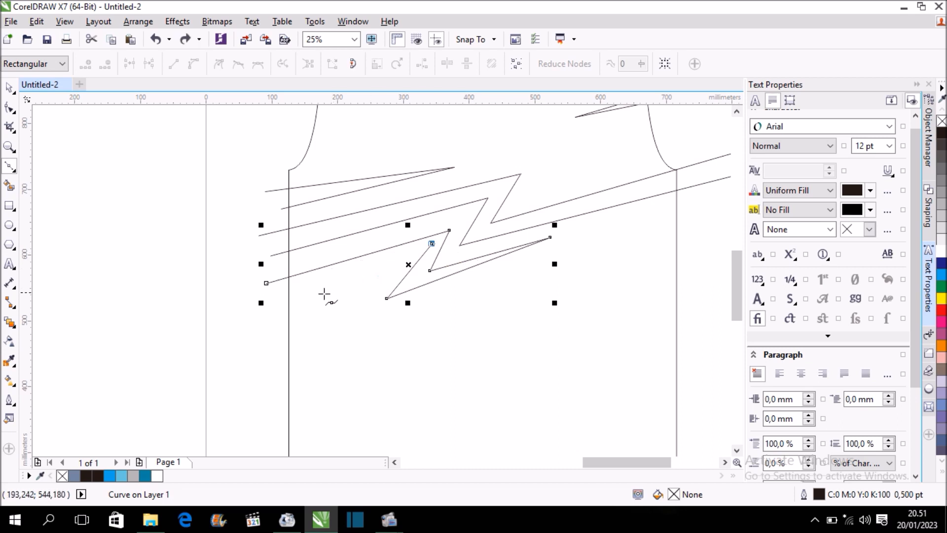
left_click(269, 295)
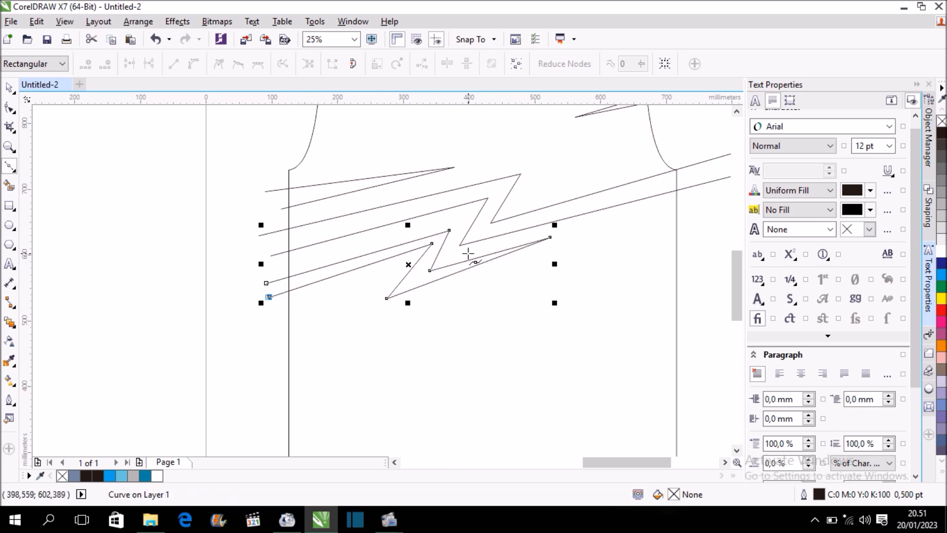
Reposition the lightning shape's two lower bend nodes, the inner one left and the outer one up and right, to even out its band.
scroll(311, 281, "up", 2)
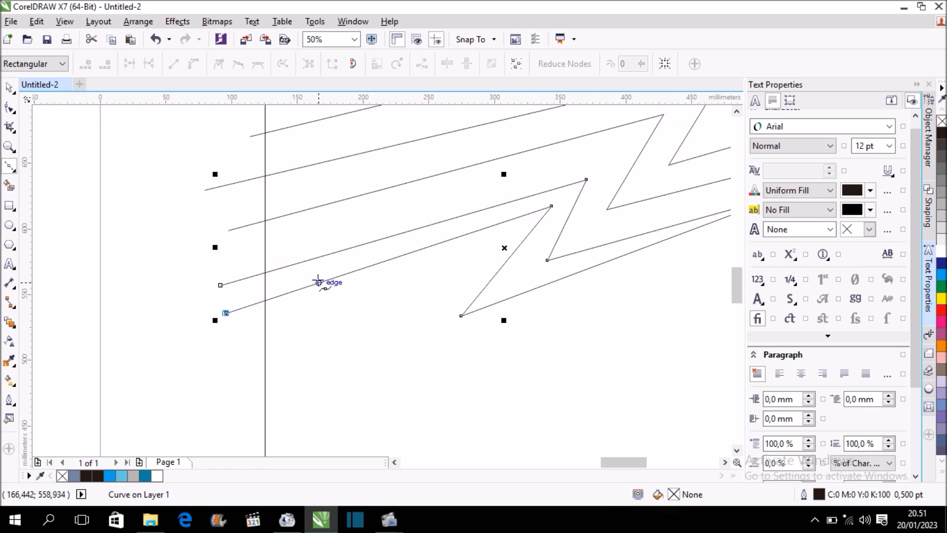
scroll(319, 282, "down", 2)
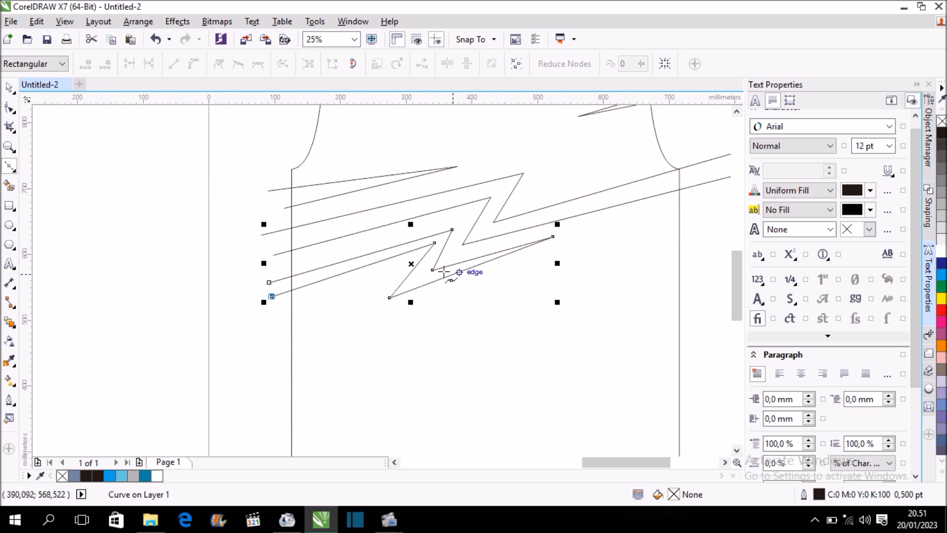
key("F10")
scroll(455, 281, "up", 2)
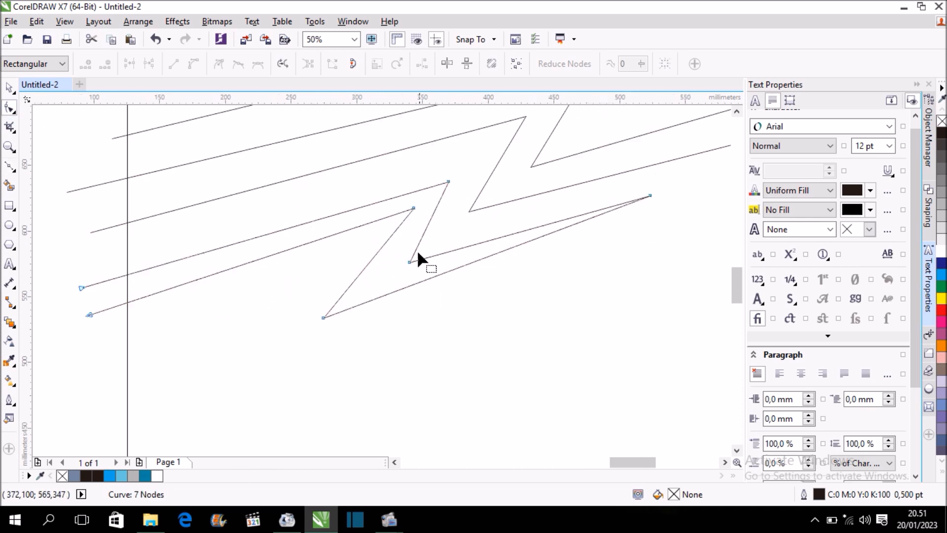
left_click_drag(411, 260, 395, 266)
left_click_drag(323, 317, 352, 301)
scroll(302, 252, "down", 2)
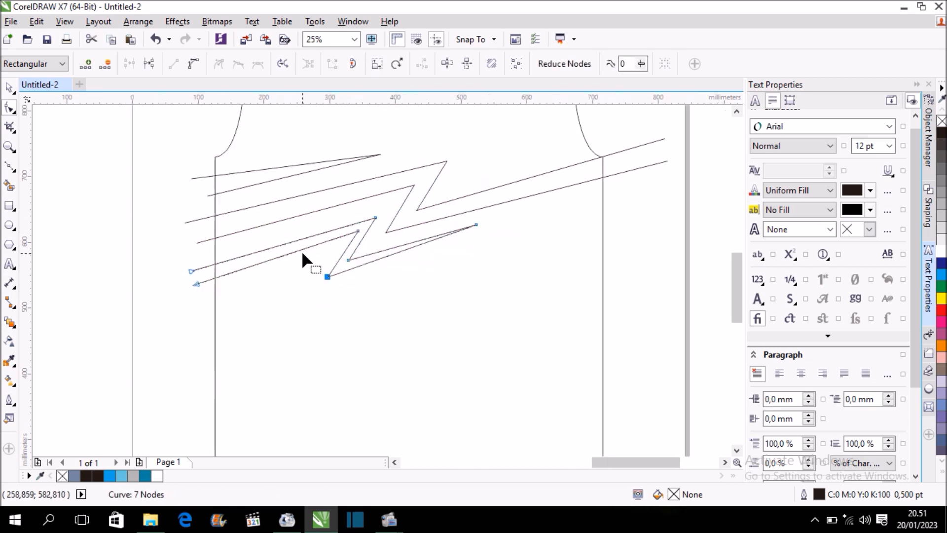
Move the whole lightning shape slightly up and right, to about X 316 mm, Y 599 mm, closer to the zigzag above it.
left_click(9, 88)
scroll(520, 244, "down", 2)
scroll(518, 263, "up", 2)
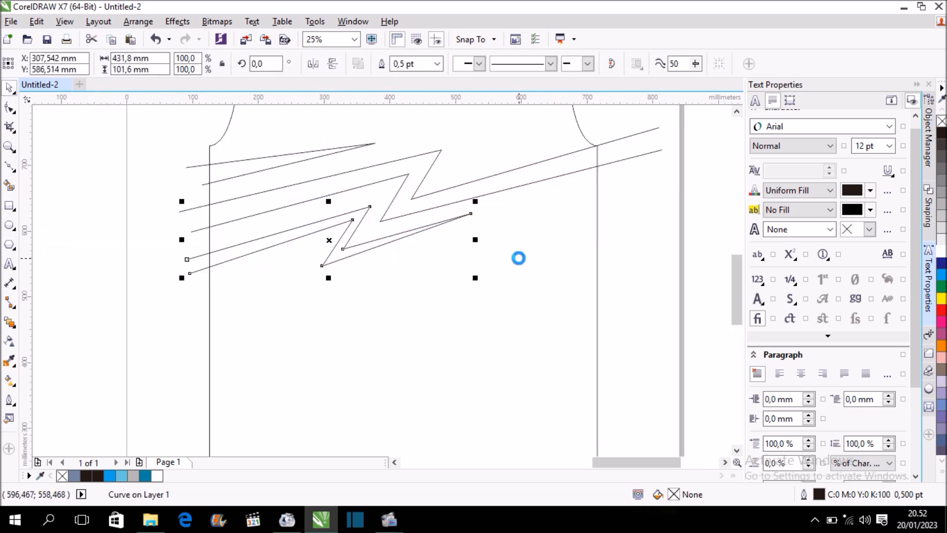
left_click_drag(330, 240, 335, 233)
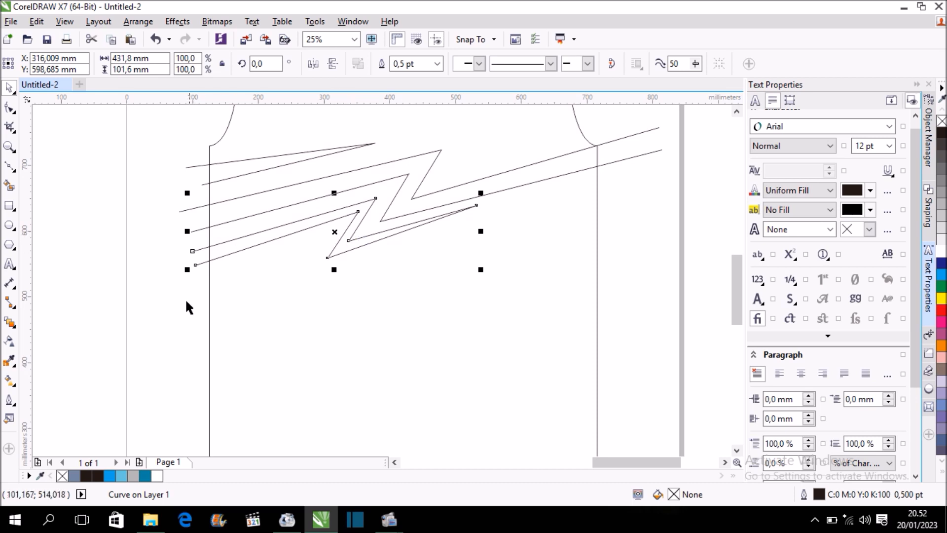
left_click(168, 318)
Draw an open Bézier spike at the right side edge below the zigzags, with its tip pointing inward and down to the panel's middle.
scroll(292, 280, "down", 2)
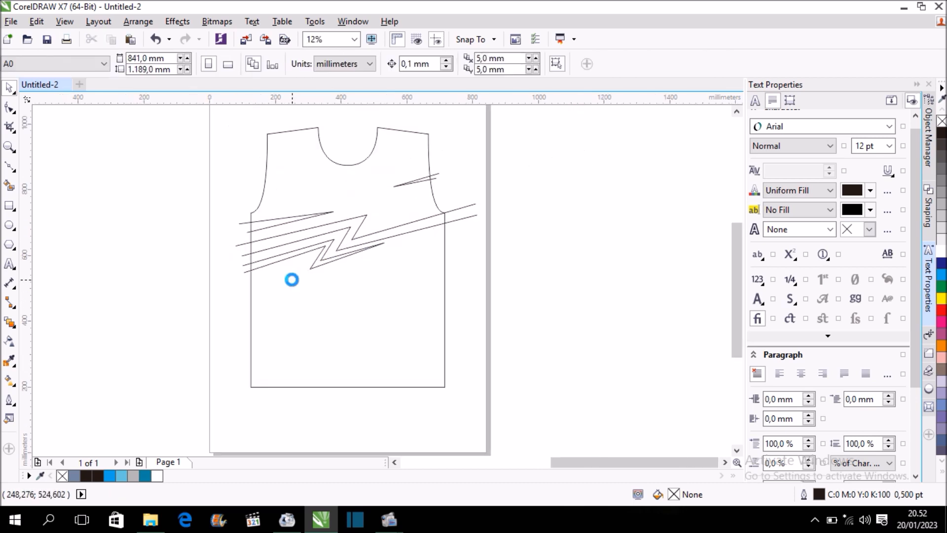
scroll(317, 263, "up", 2)
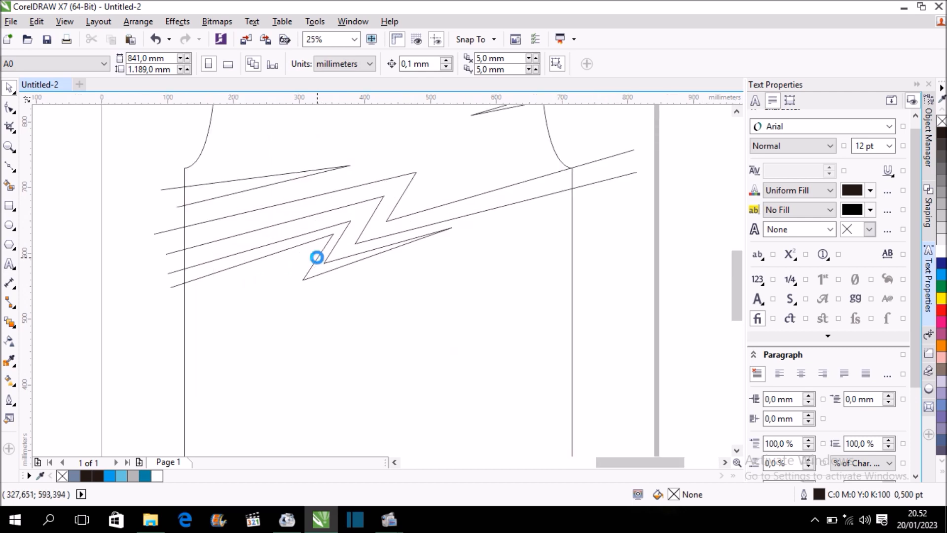
left_click(10, 167)
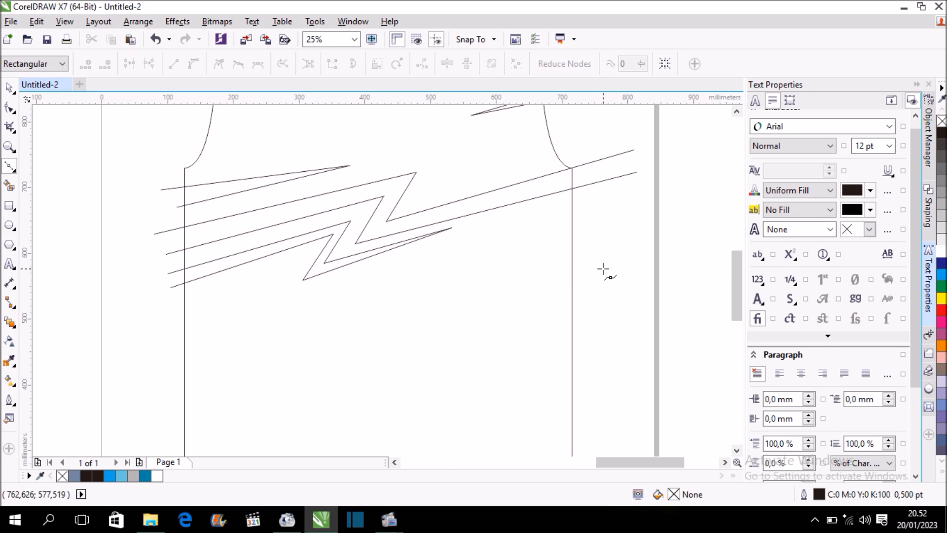
left_click(424, 331)
left_click(603, 268)
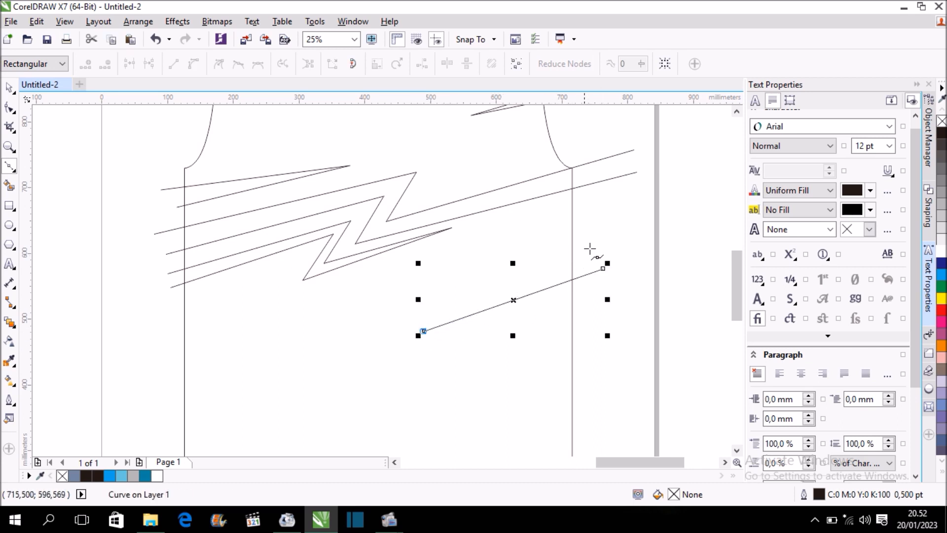
scroll(614, 256, "down", 1)
scroll(609, 270, "up", 1)
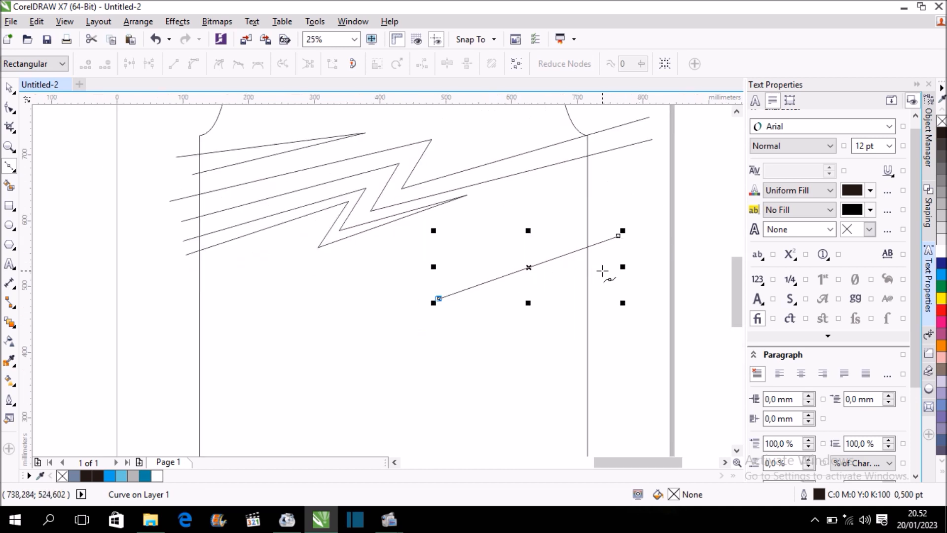
left_click(598, 267)
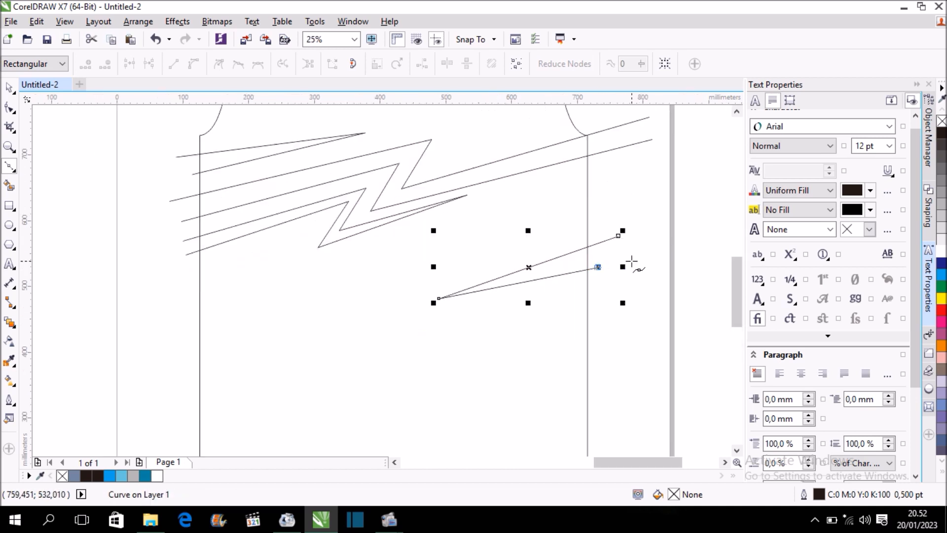
key("ctrl+z")
left_click(612, 254)
scroll(542, 275, "down", 1)
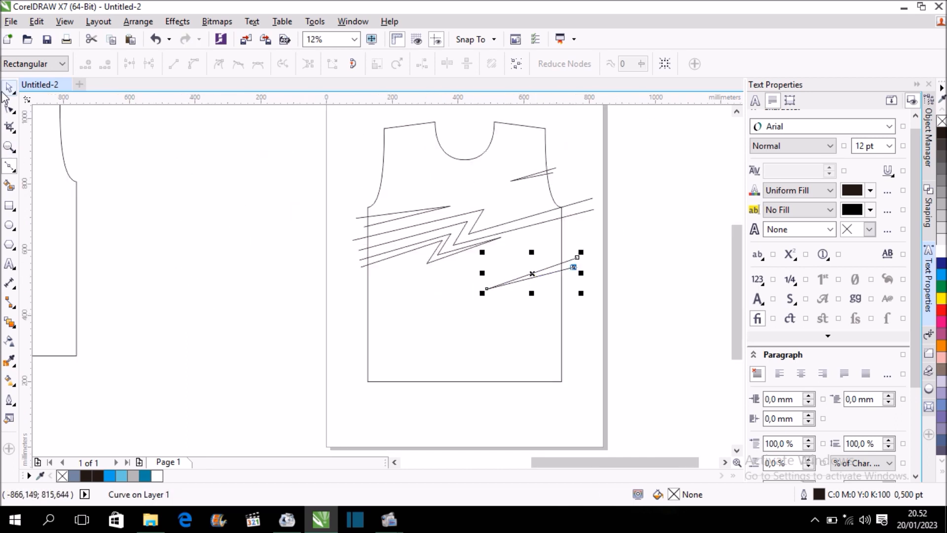
Move the new right-side spike's tip node slightly up to flatten its slope.
left_click(10, 107)
scroll(579, 264, "up", 1)
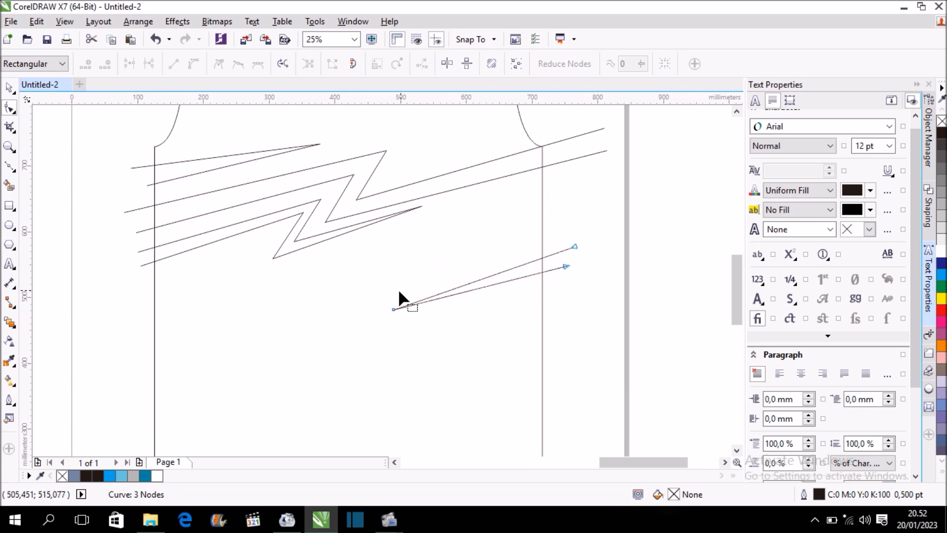
left_click_drag(390, 309, 392, 301)
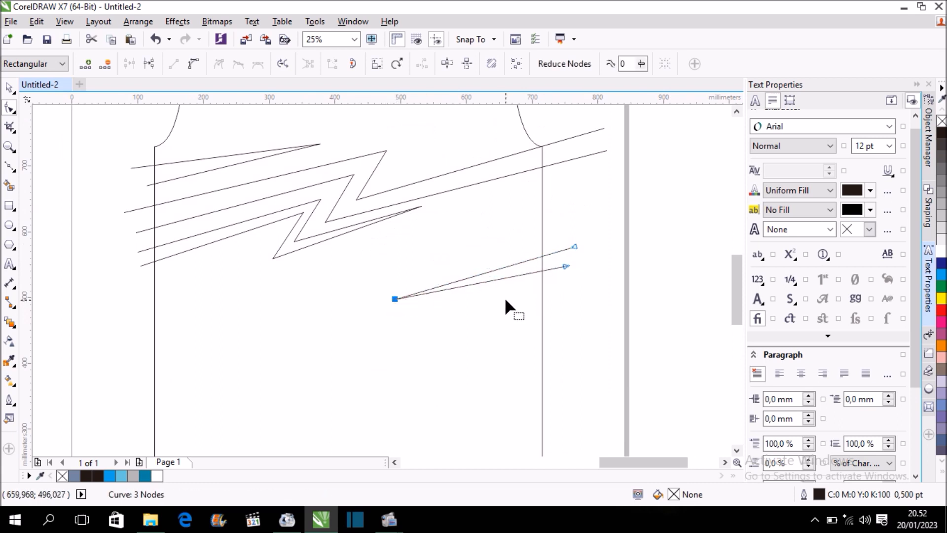
Draw an open six-node Bézier zigzag across the lower body from beyond the left side edge to beyond the right, with a double bend mid-panel.
left_click(10, 166)
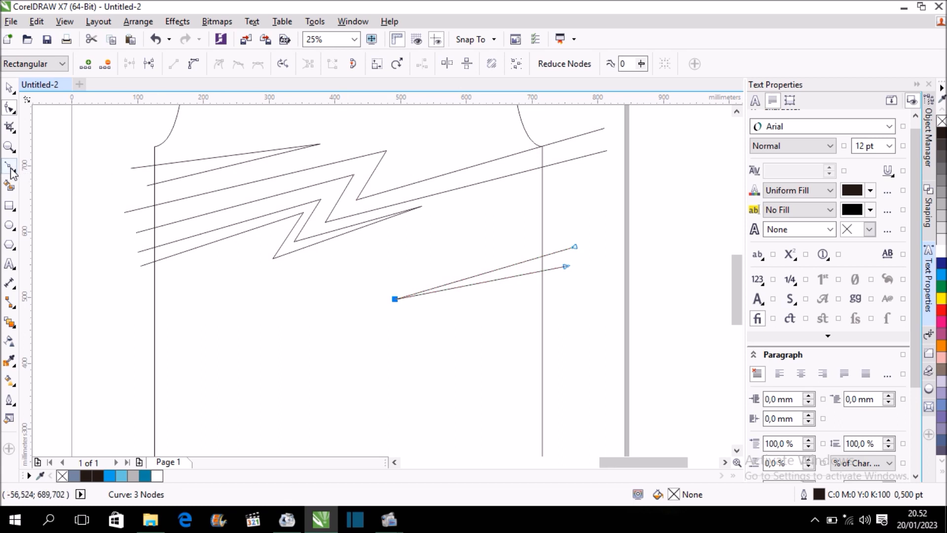
left_click(130, 348)
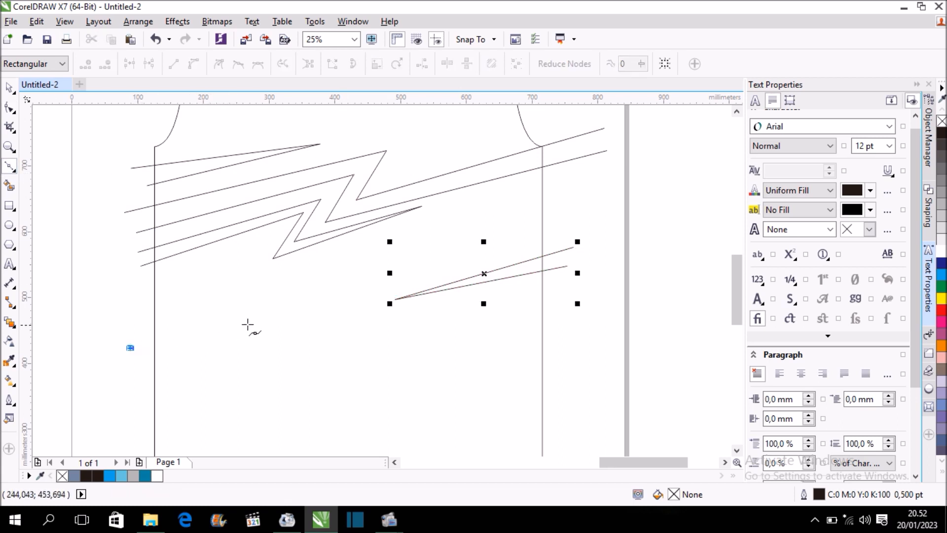
left_click(312, 320)
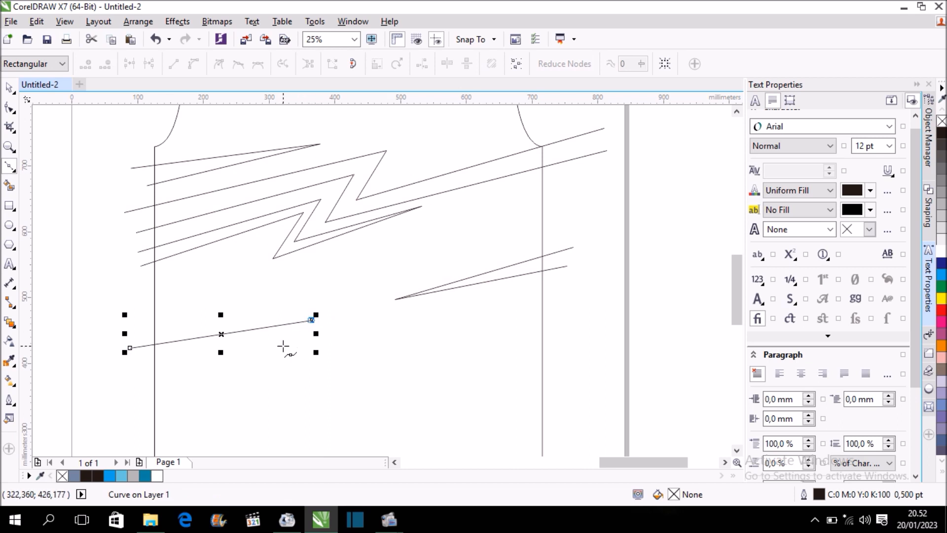
left_click(282, 348)
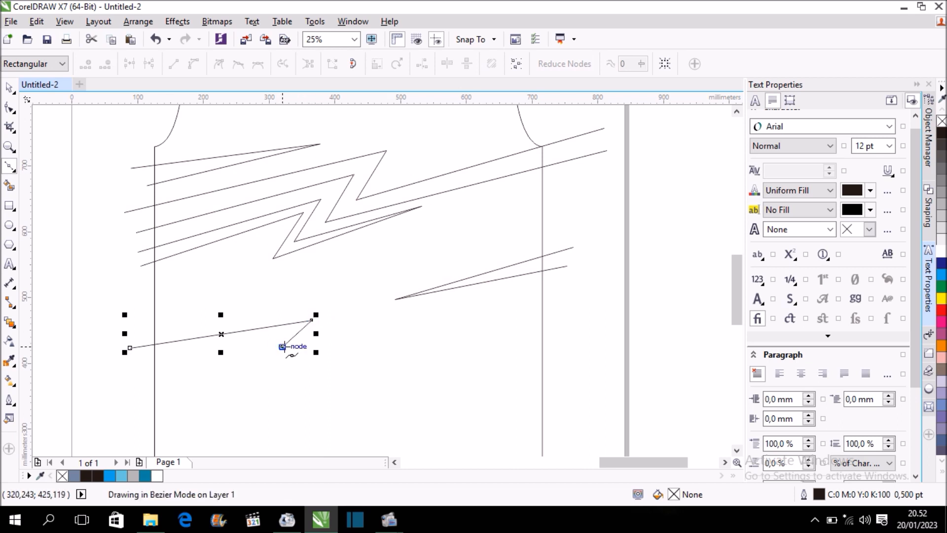
left_click(364, 327)
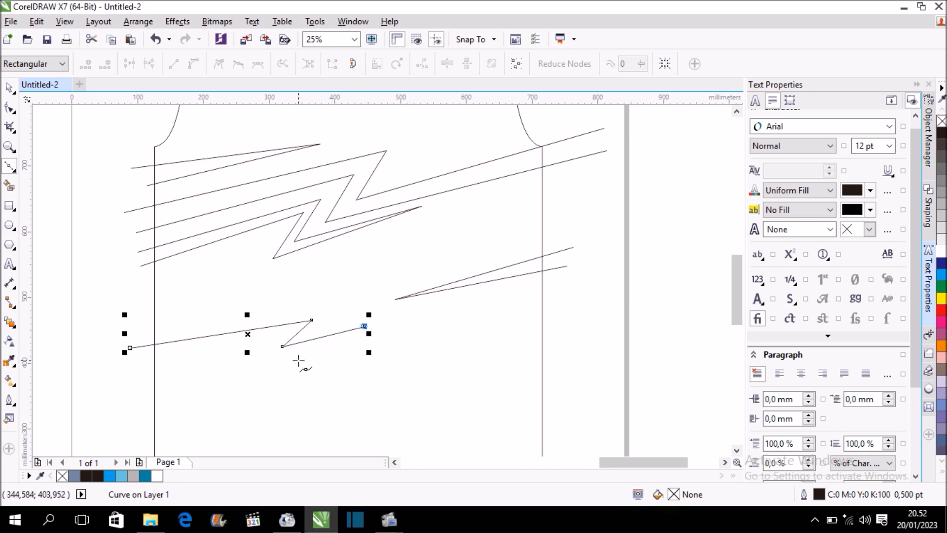
left_click(314, 357)
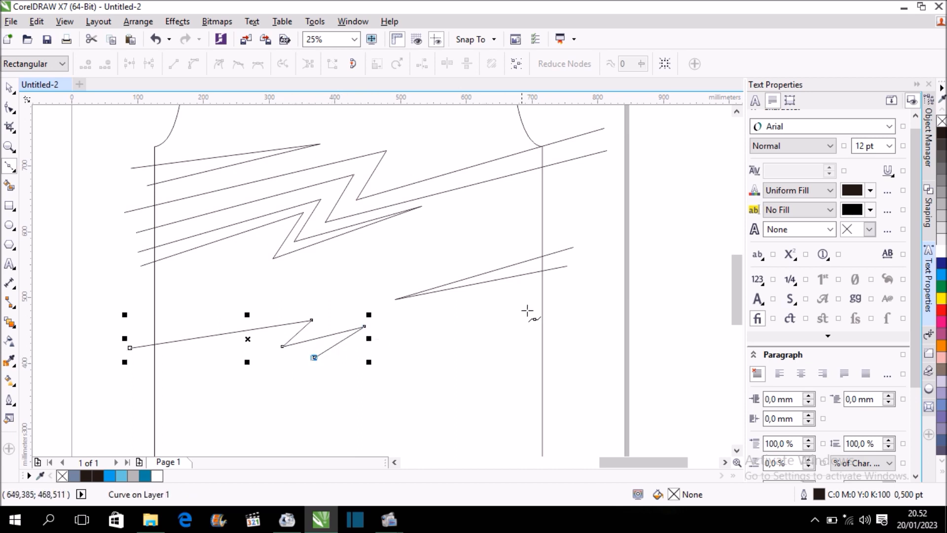
left_click(572, 309)
Reshape the lower-body zigzag to about 684 × 115 mm by moving its left end and bend nodes, and shift the whole line slightly down.
scroll(583, 303, "down", 1)
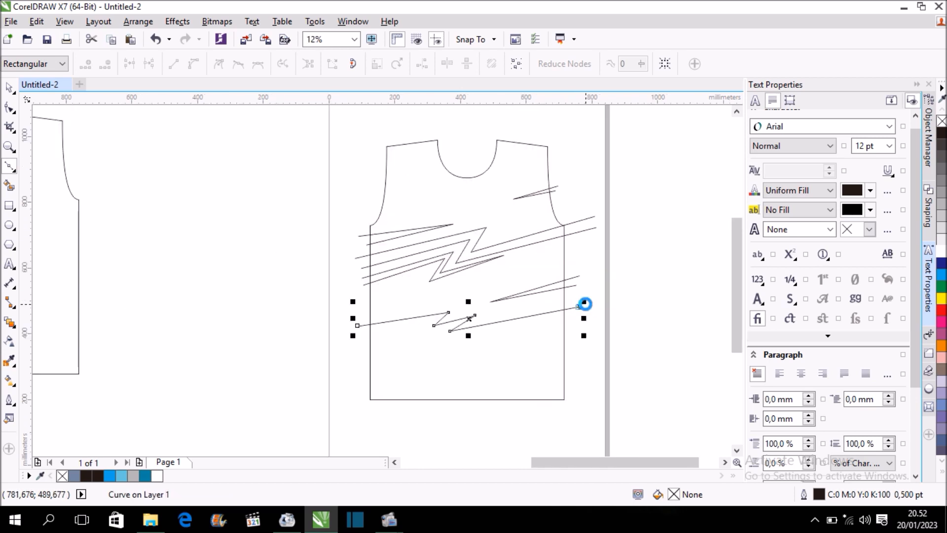
scroll(489, 332, "up", 1)
key("F10")
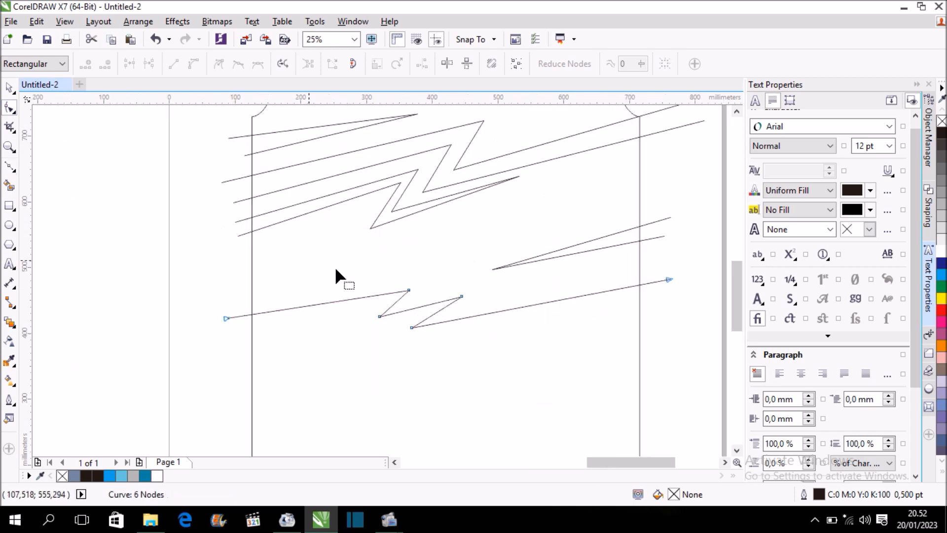
left_click_drag(408, 290, 447, 276)
left_click_drag(264, 305, 218, 330)
left_click_drag(462, 297, 387, 351)
left_click_drag(379, 316, 449, 296)
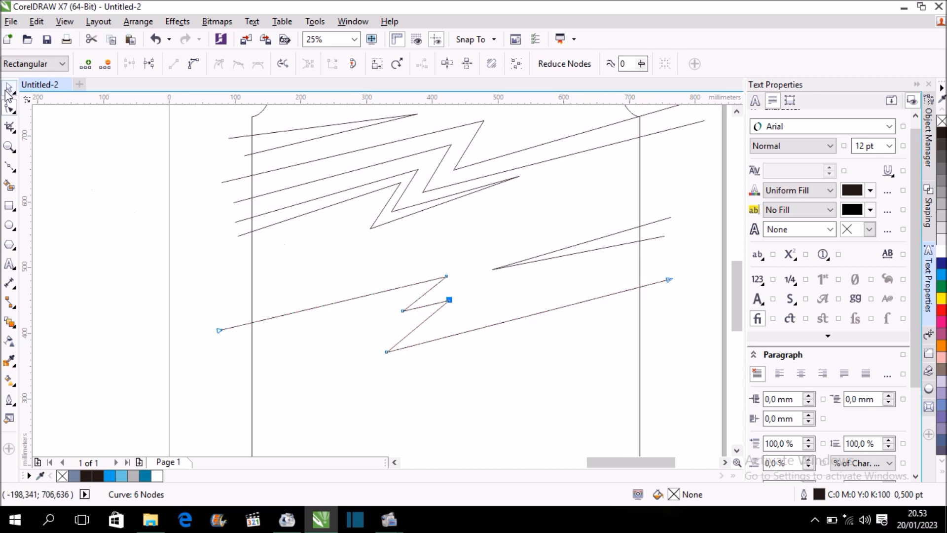
key("space")
left_click_drag(447, 316, 449, 334)
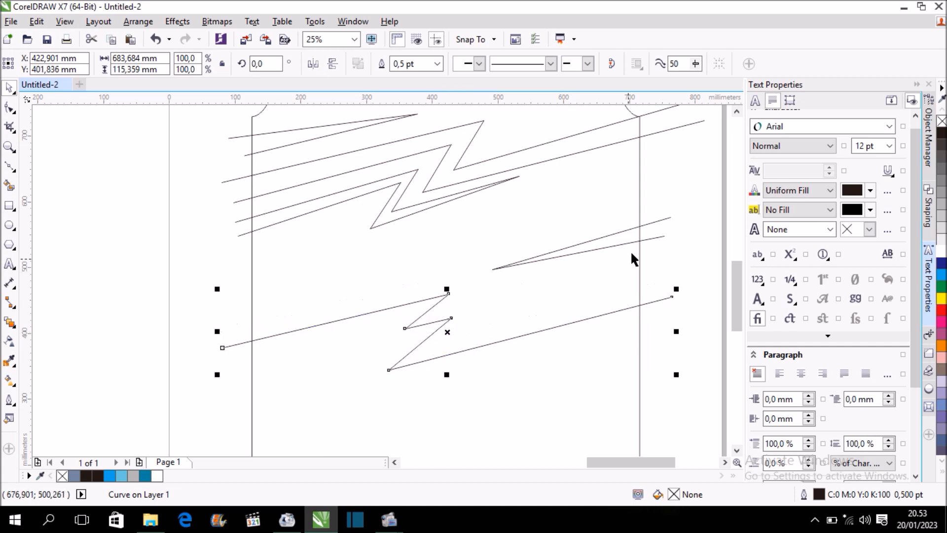
Draw a closed six-node Bézier lightning bolt just above the lower-body zigzag's double bend, with pointed tips at both ends.
left_click(10, 167)
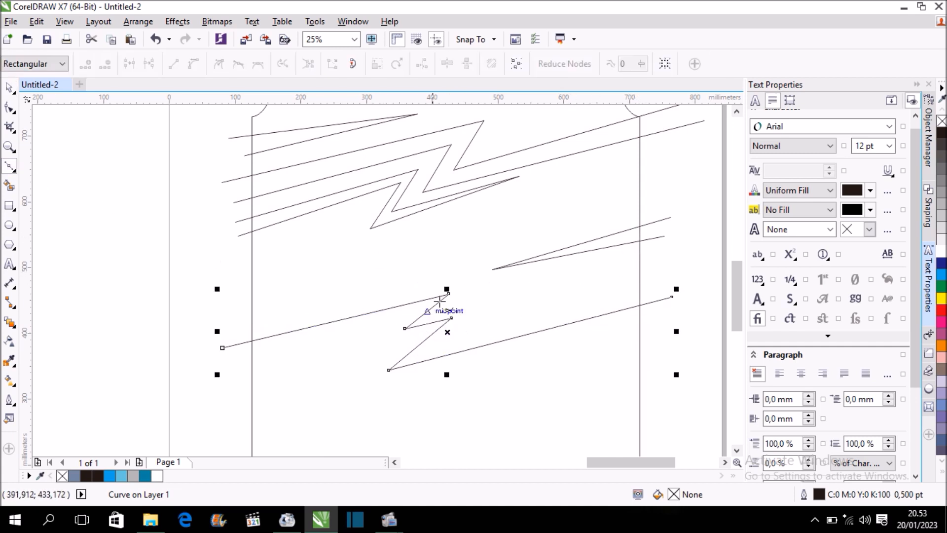
scroll(504, 291, "up", 1)
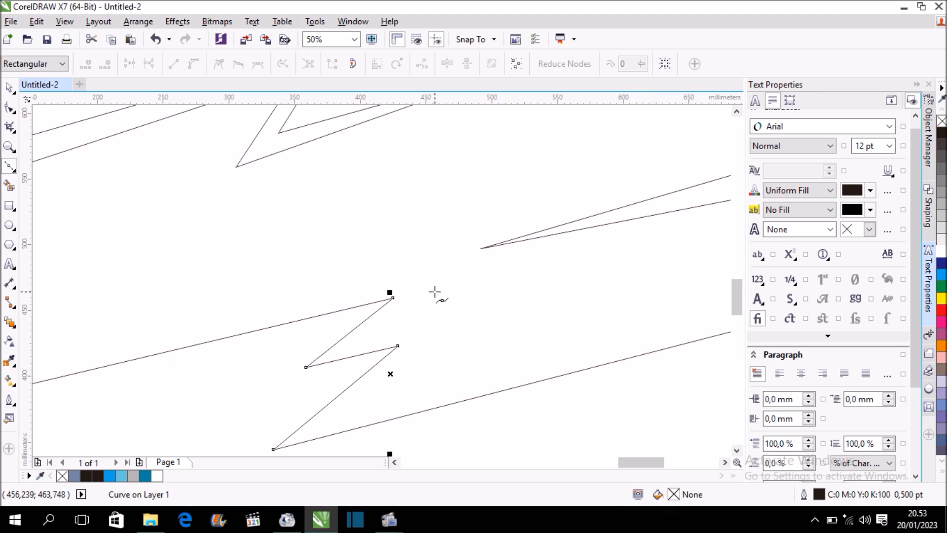
left_click(321, 296)
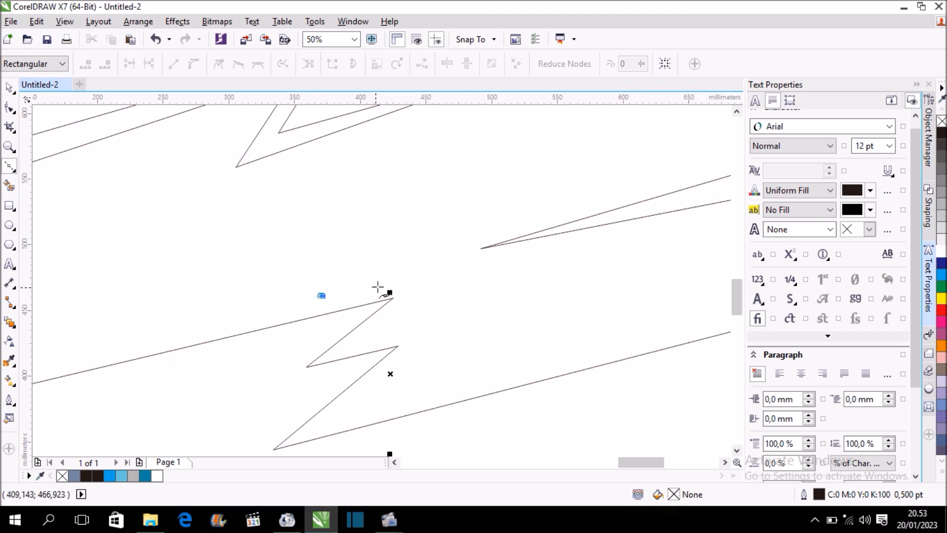
left_click(432, 259)
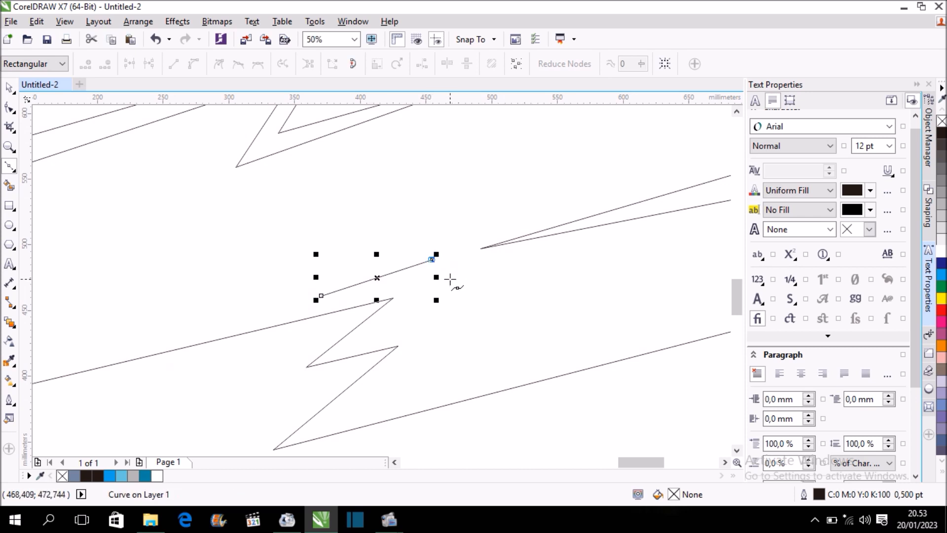
left_click(412, 323)
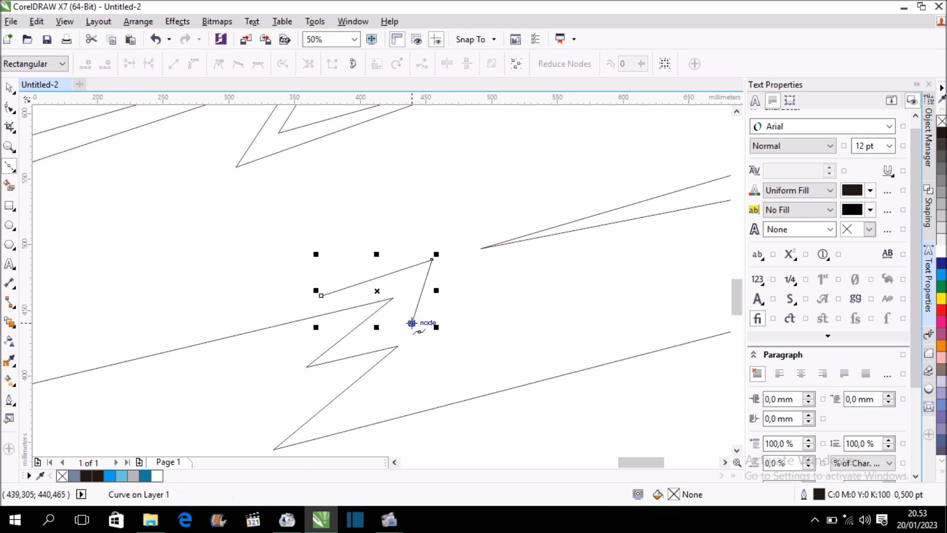
left_click(617, 275)
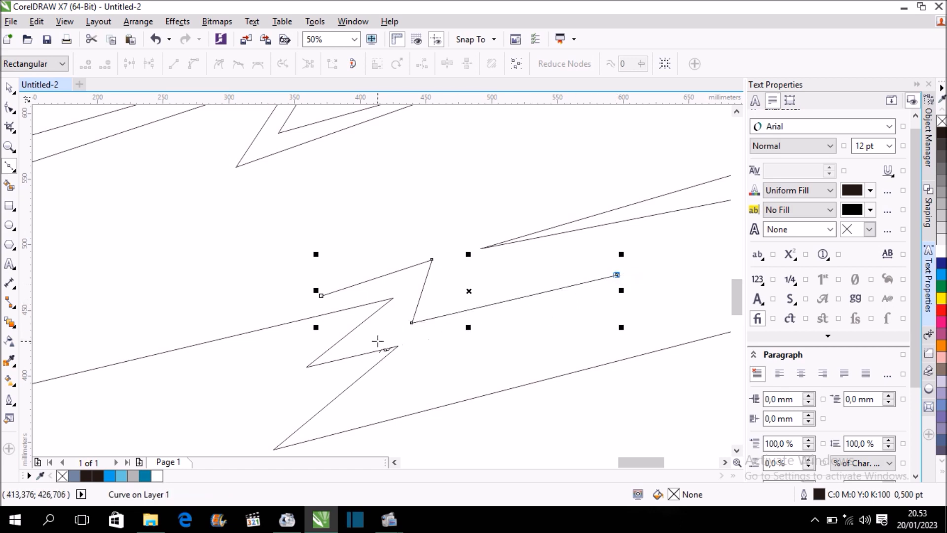
left_click(377, 341)
left_click(421, 269)
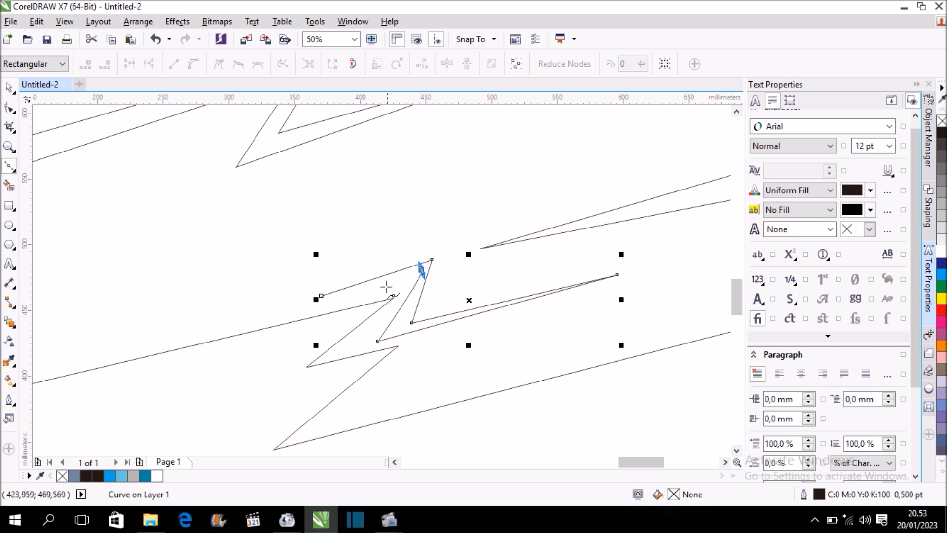
left_click(321, 296)
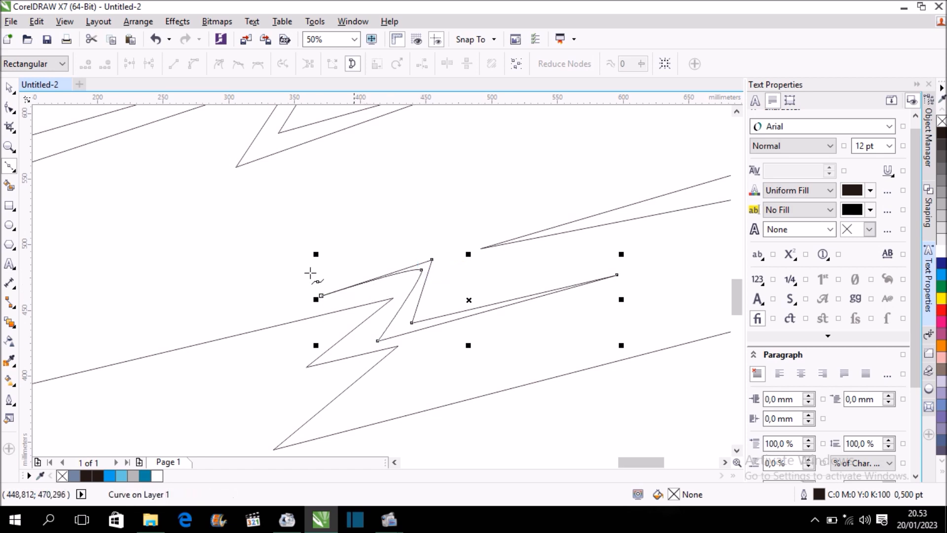
Convert the two curved segments of the new lightning bolt, on either side of its inner upper node, to straight lines.
left_click(9, 109)
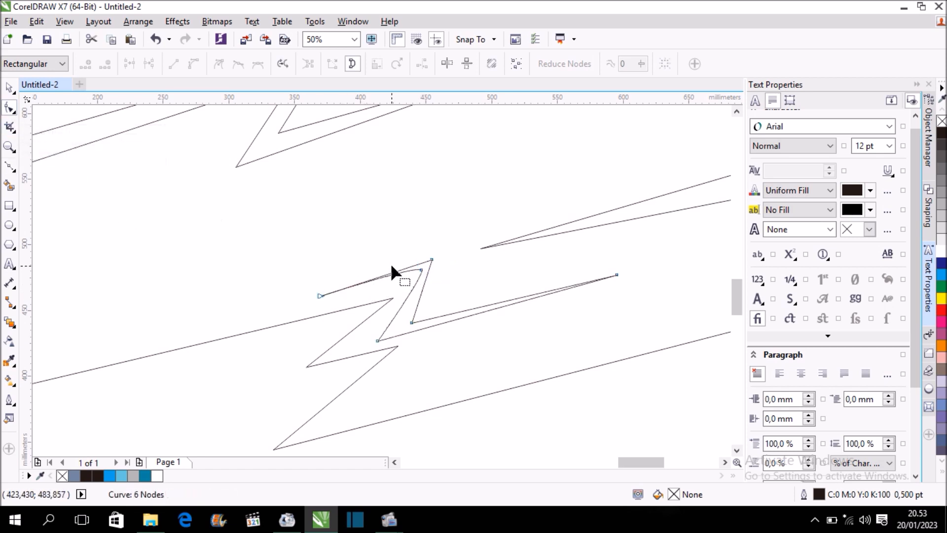
scroll(403, 271, "up", 1)
right_click(408, 270)
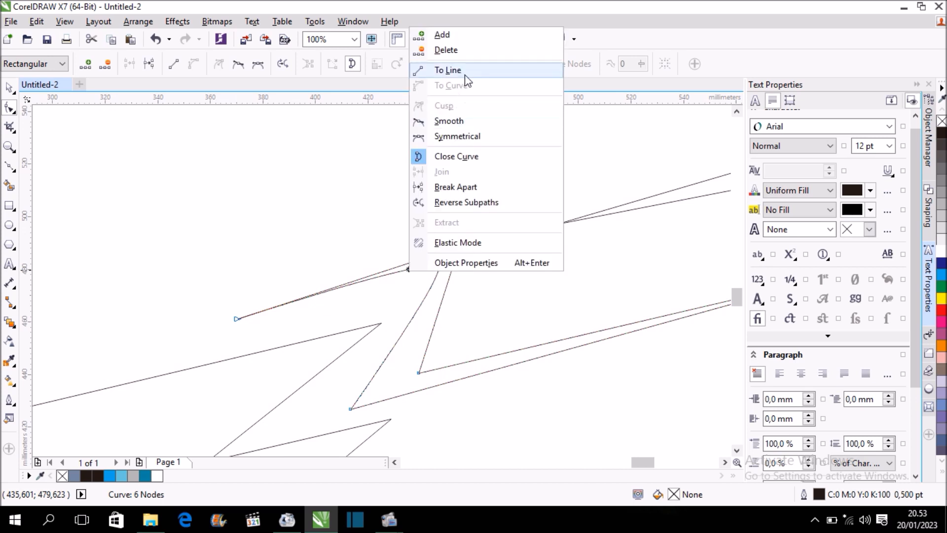
left_click(448, 70)
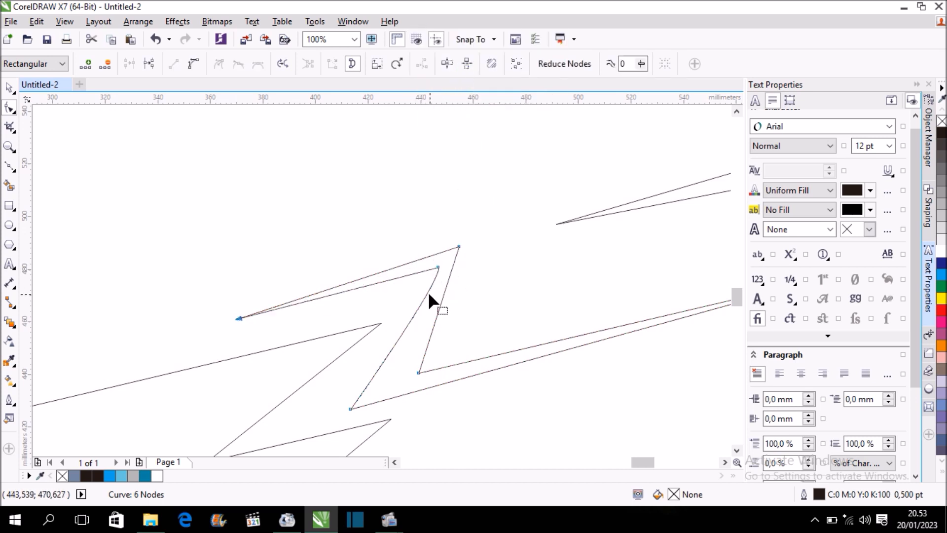
right_click(428, 291)
left_click(464, 93)
Widen the lightning bolt to about 225 × 69 mm by moving its two upper bend nodes and two lower bend nodes.
left_click_drag(460, 245, 502, 230)
left_click_drag(438, 267, 437, 279)
left_click_drag(501, 228, 507, 234)
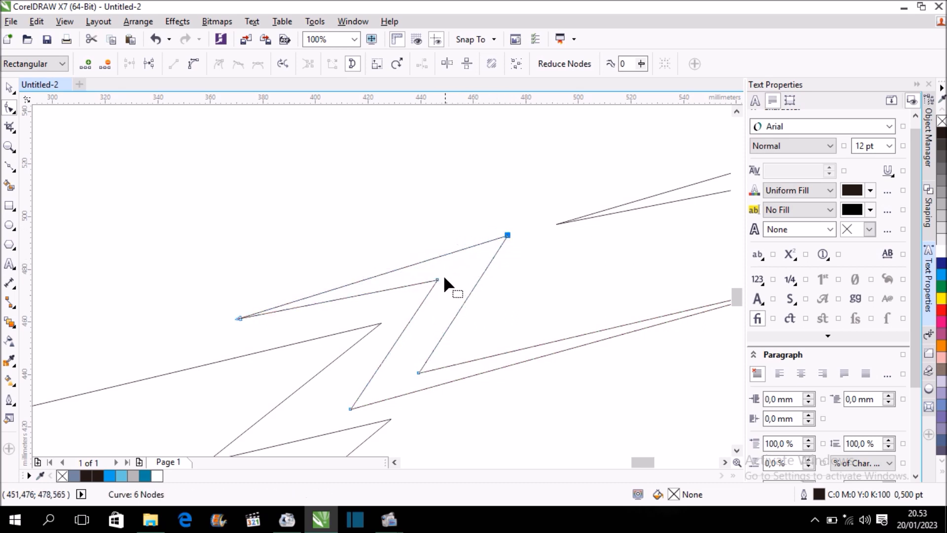
scroll(440, 279, "down", 1)
scroll(440, 319, "up", 1)
left_click_drag(417, 314, 429, 295)
scroll(432, 301, "down", 1)
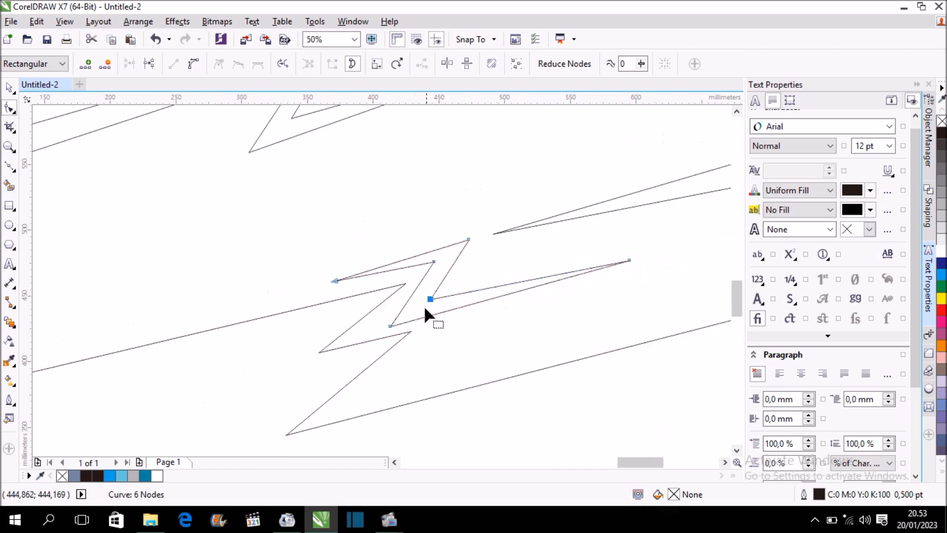
left_click_drag(392, 323, 376, 326)
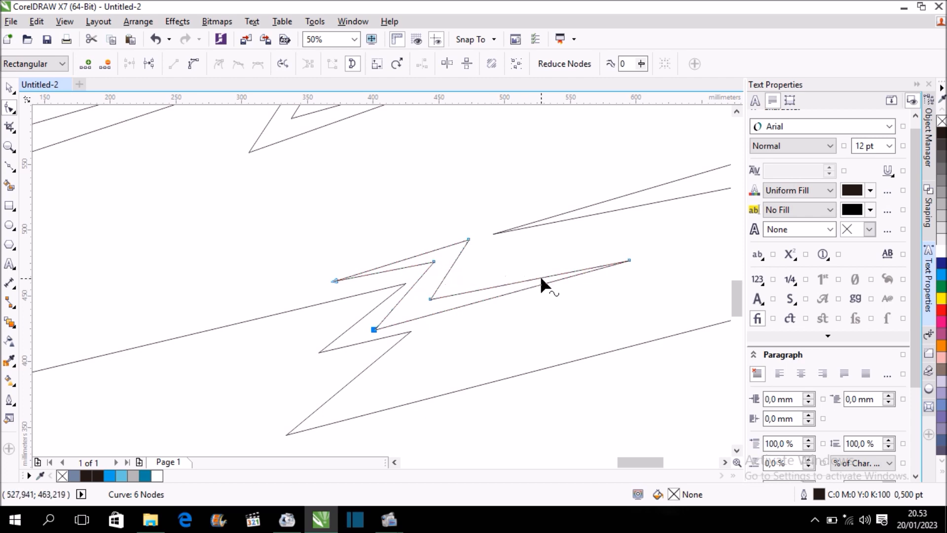
scroll(541, 280, "down", 1)
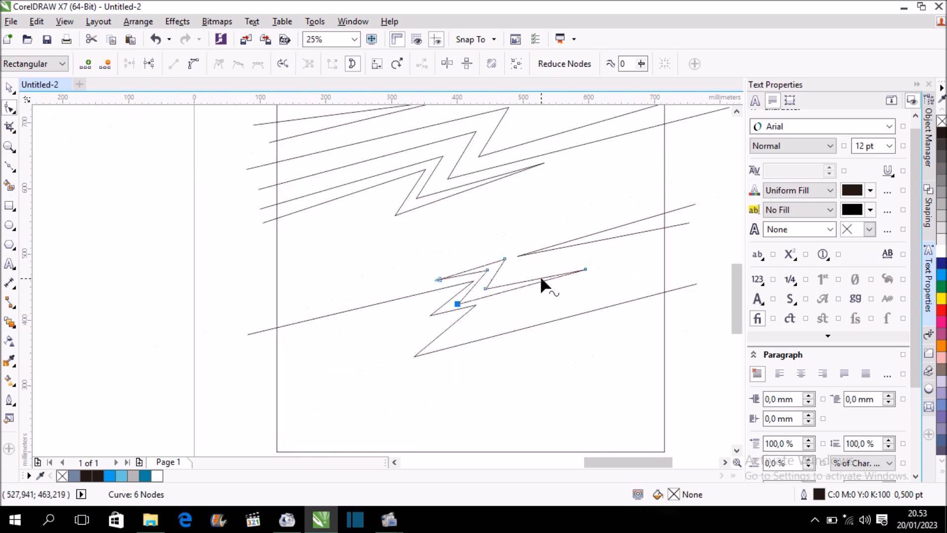
Move the lightning bolt down and right into the lower-body zigzag's opening, centred at about X 508, Y 426 mm.
left_click(9, 88)
scroll(555, 304, "up", 1)
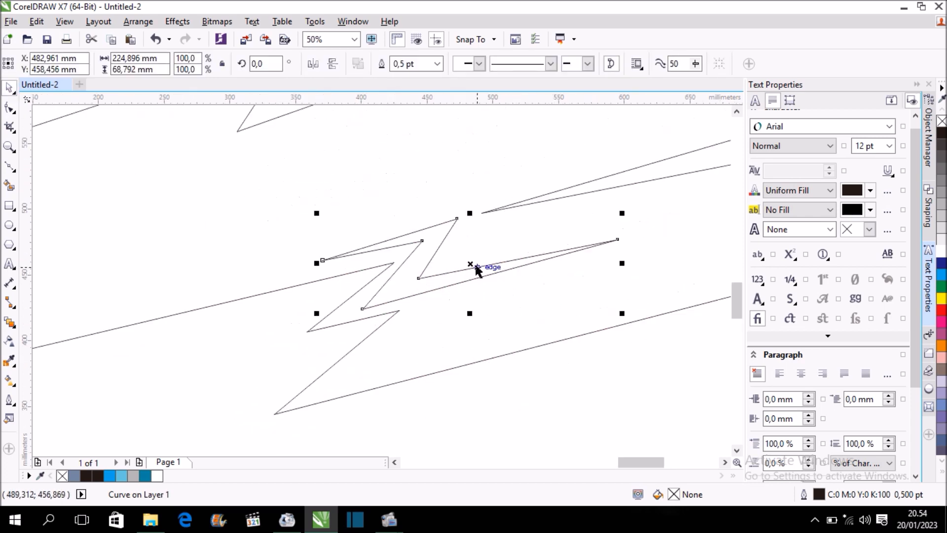
left_click_drag(473, 261, 503, 307)
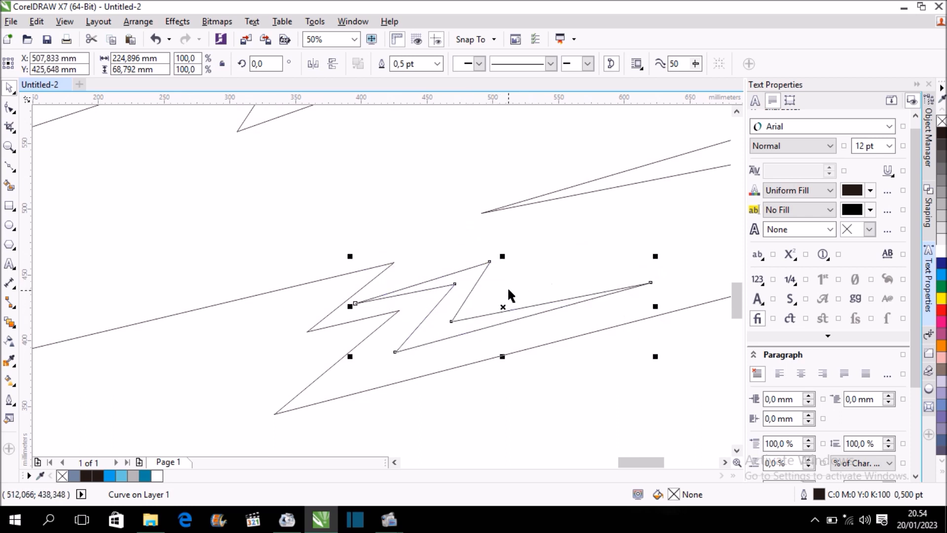
Raise the lightning bolt's outer peak and inner upper node, and move its left tip slightly down.
left_click(9, 108)
left_click_drag(490, 259, 487, 247)
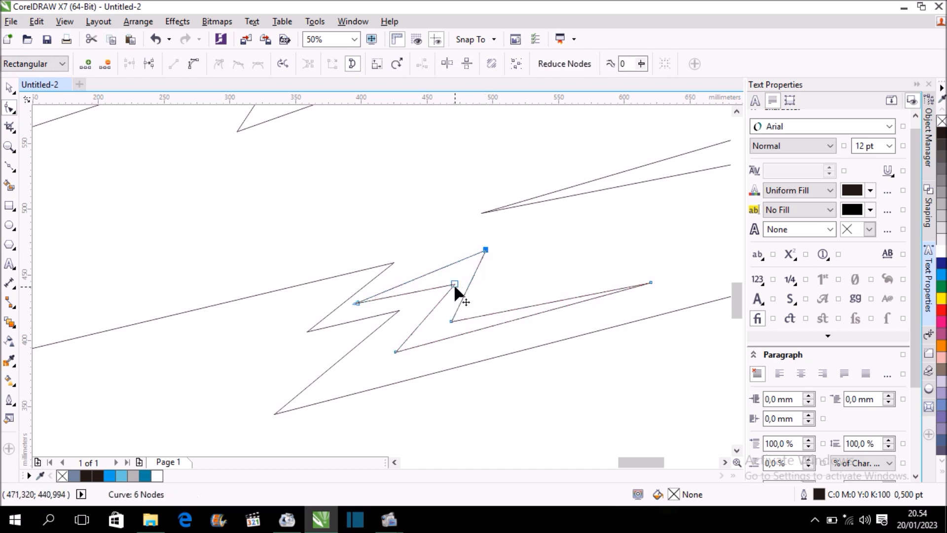
scroll(454, 283, "up", 2)
left_click_drag(452, 281, 449, 271)
left_click_drag(256, 318, 258, 331)
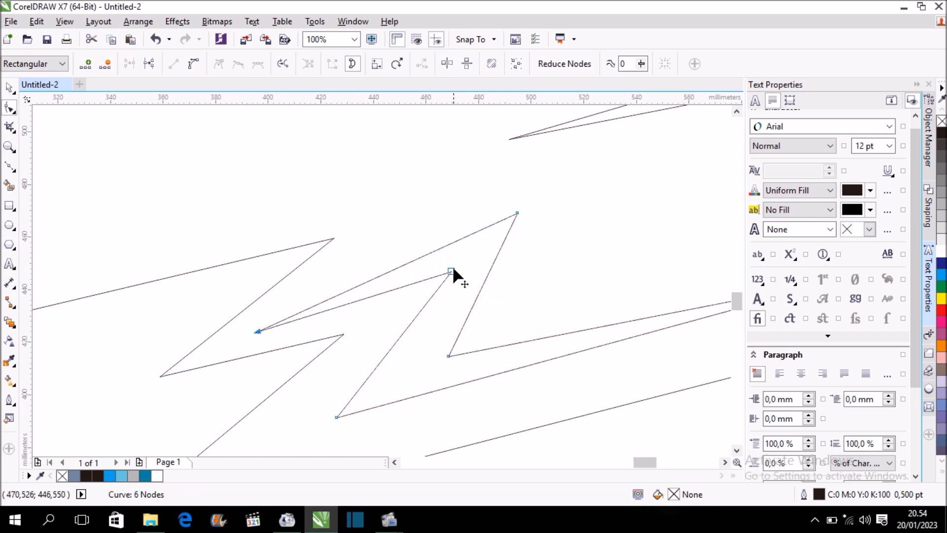
left_click_drag(516, 212, 516, 199)
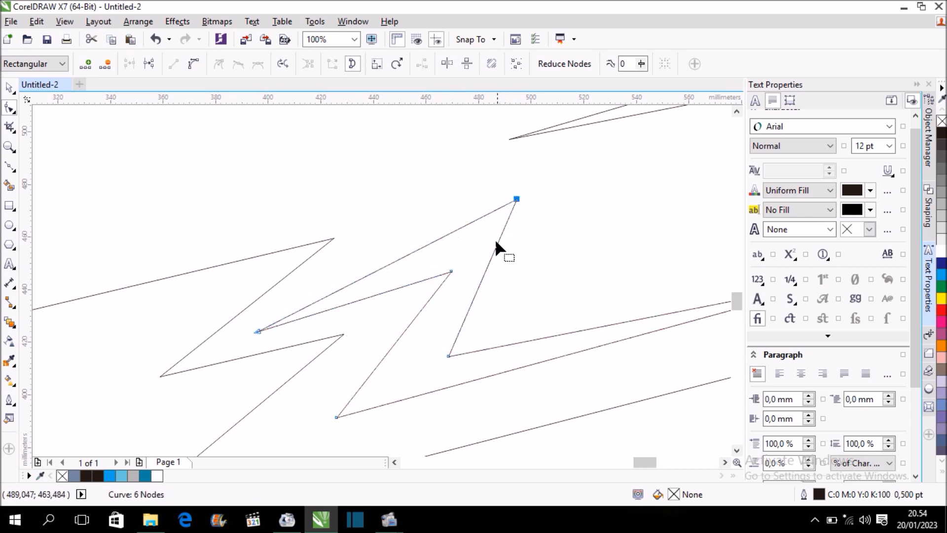
Shift the lightning bolt's inner upper node and two lower bend nodes left and down, shaping it to about 225 × 94 mm.
scroll(450, 274, "down", 1)
left_click_drag(448, 317, 440, 323)
scroll(443, 274, "up", 1)
left_click_drag(460, 271, 437, 275)
scroll(467, 273, "down", 1)
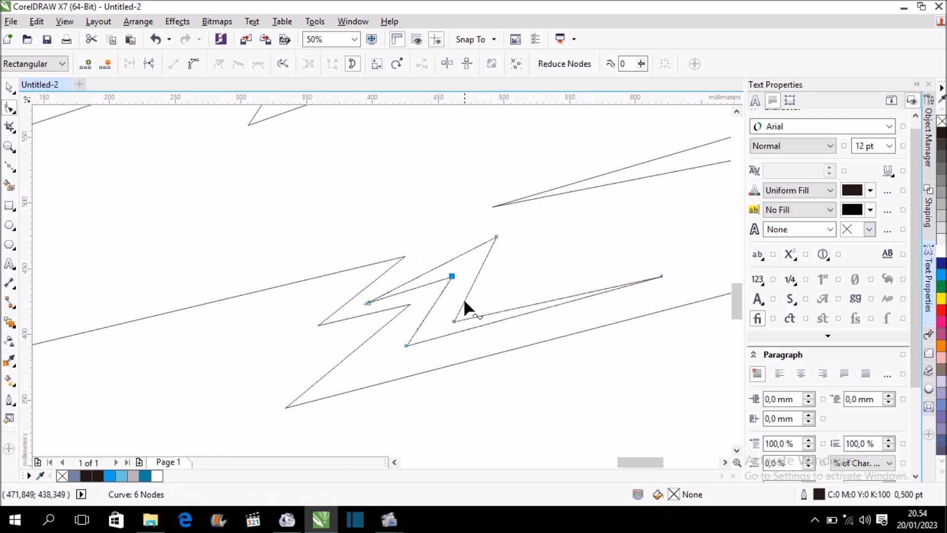
left_click_drag(405, 346, 401, 360)
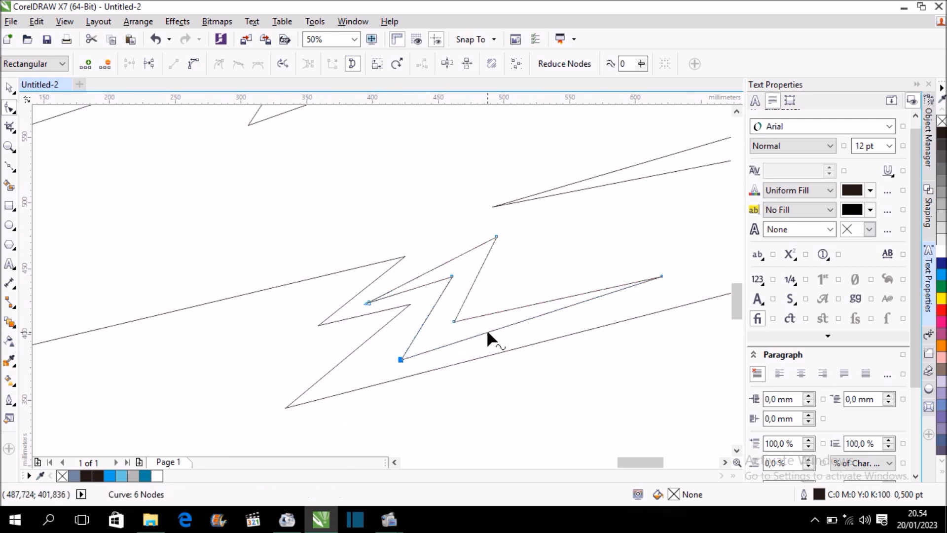
left_click(9, 87)
scroll(451, 202, "down", 2)
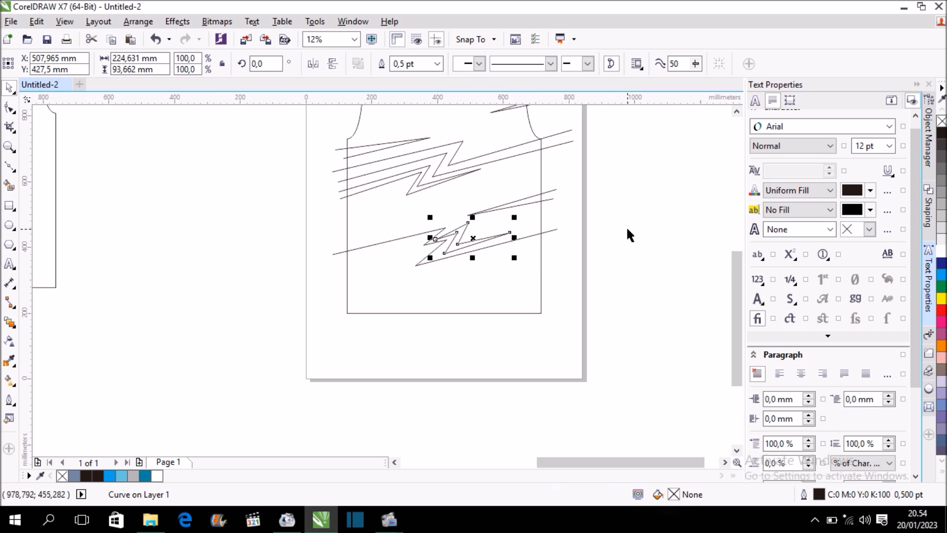
left_click(627, 229)
Draw an open five-node Bézier zigzag across the lower left corner, from beyond the left side edge to just below the hem.
left_click_drag(737, 268, 733, 251)
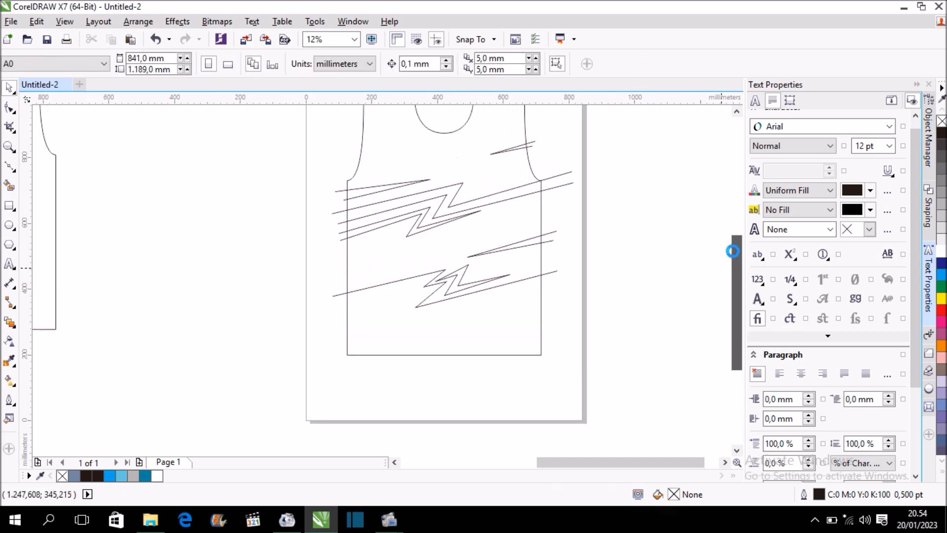
left_click(9, 166)
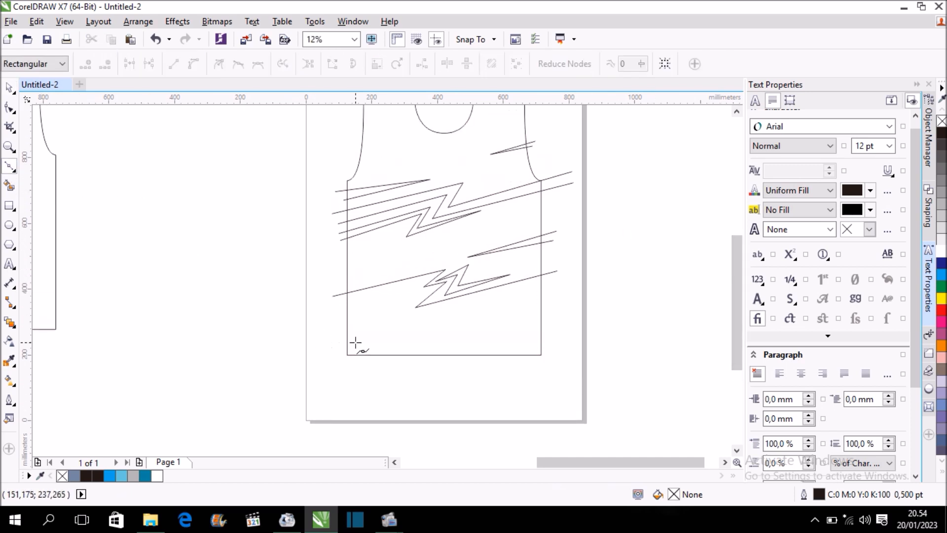
scroll(355, 341, "up", 1)
left_click(323, 359)
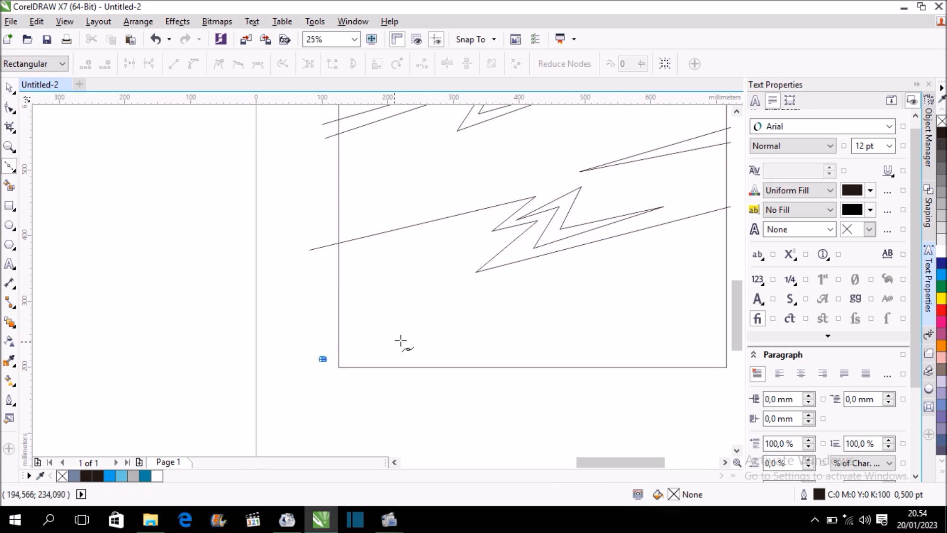
left_click(450, 329)
left_click(427, 348)
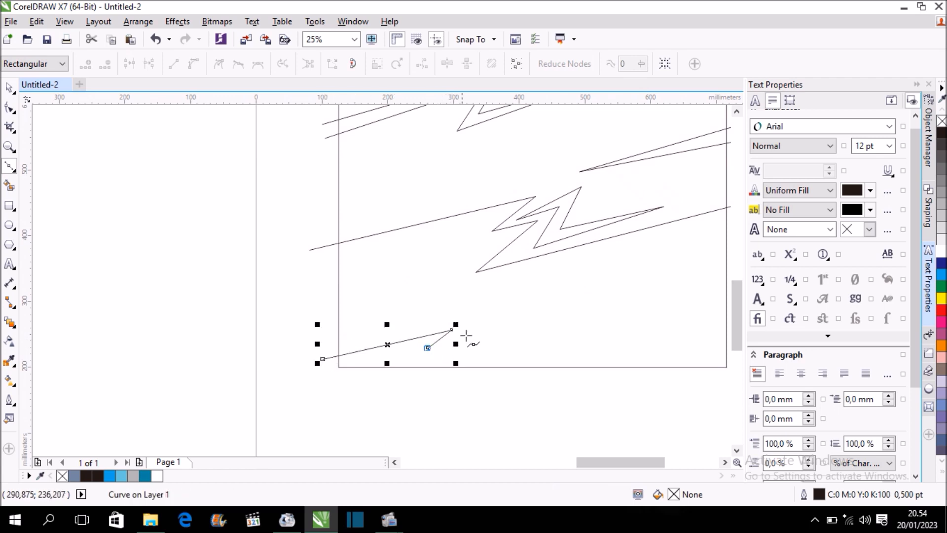
left_click(562, 305)
left_click(437, 377)
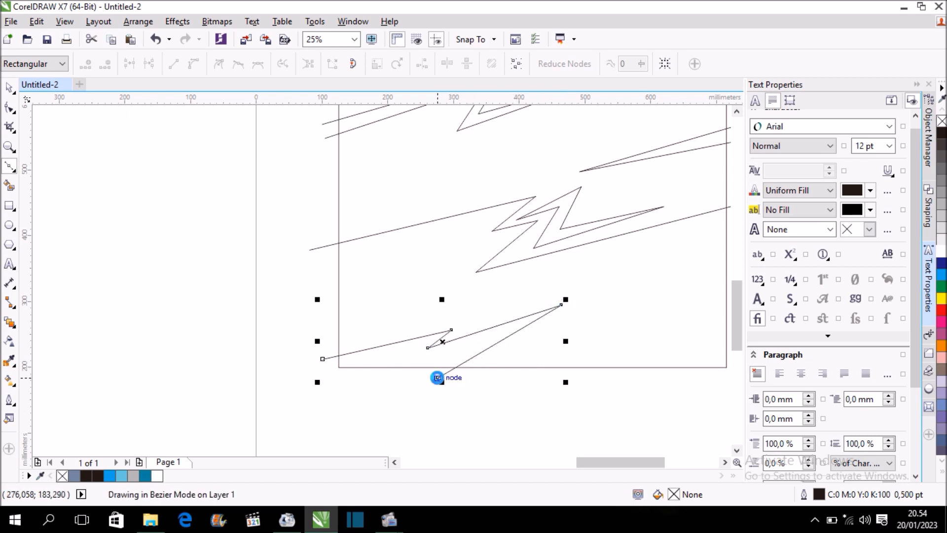
Lower the right peak node of the hem zigzag slightly, making the line about 363 × 96 mm.
left_click(6, 110)
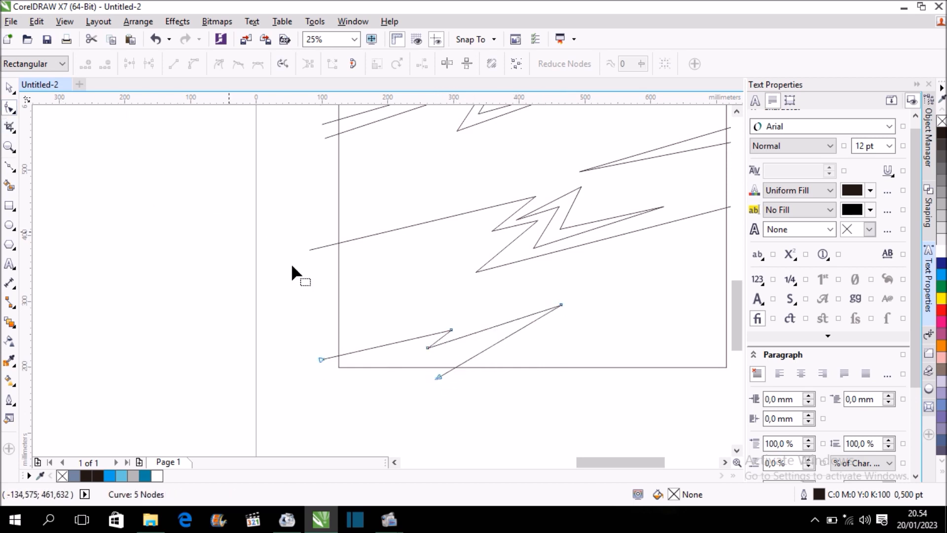
left_click_drag(561, 305, 561, 314)
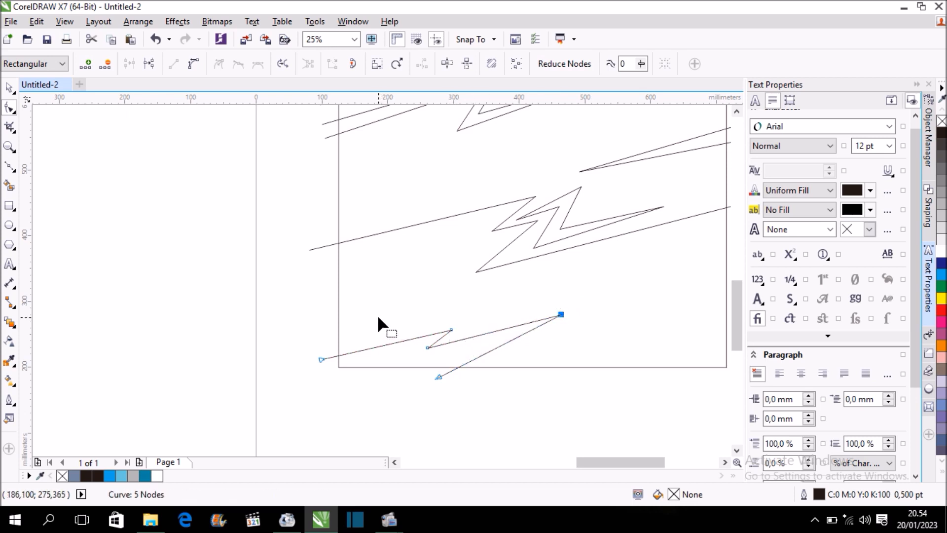
left_click(9, 89)
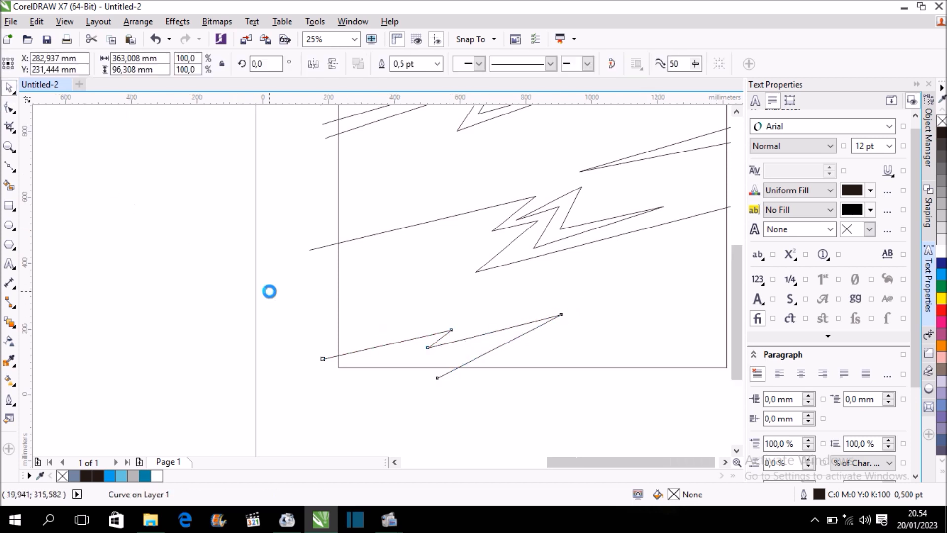
scroll(268, 289, "down", 1)
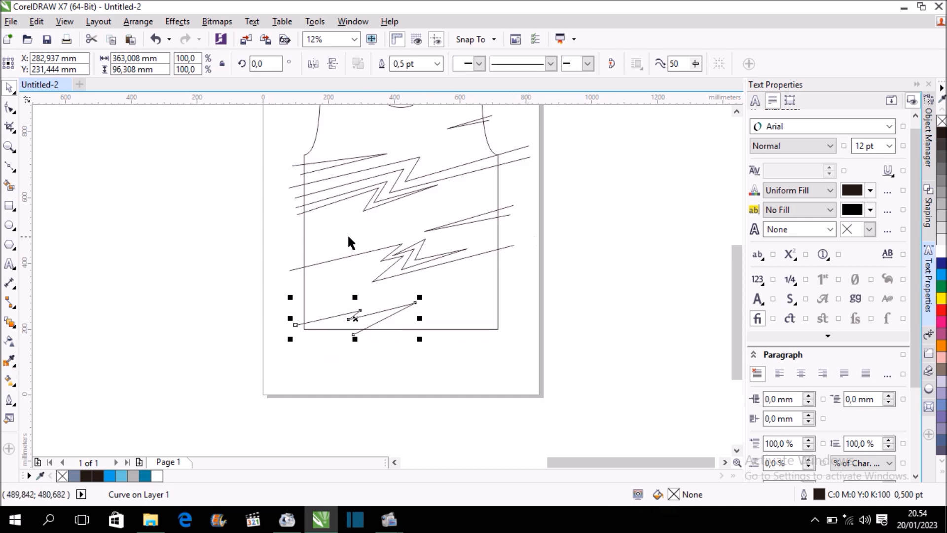
Draw a narrow open Bézier spike about 108 × 37 mm across the jersey's right side edge, just below the lightning pattern.
left_click(10, 168)
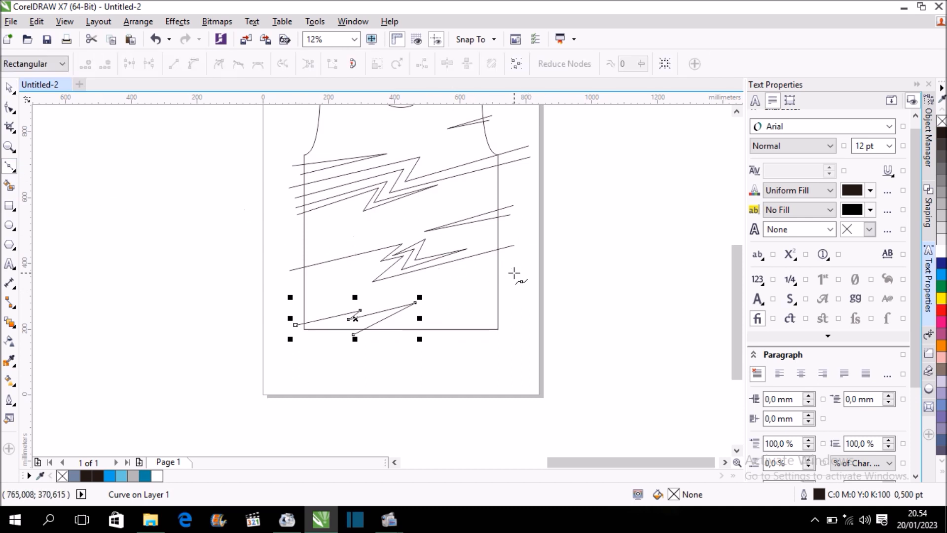
scroll(508, 267, "up", 1)
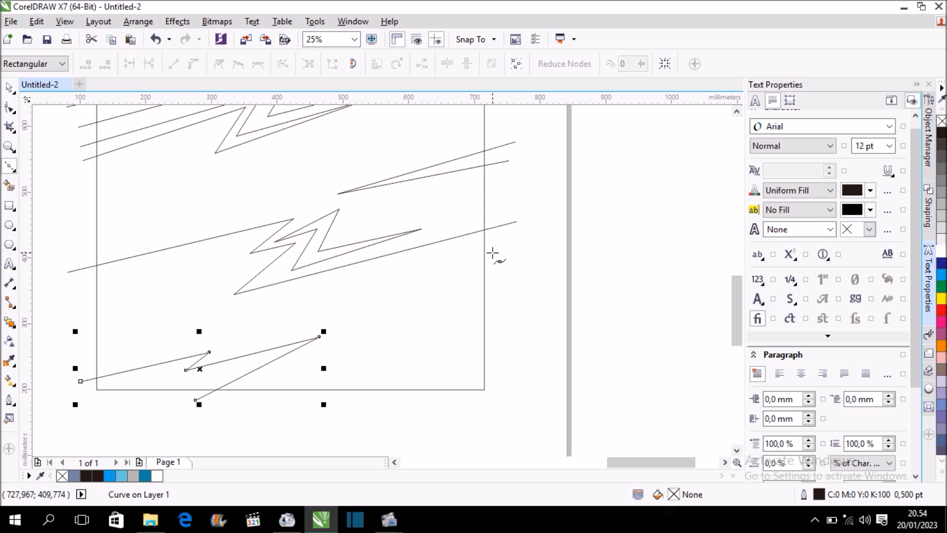
left_click(492, 252)
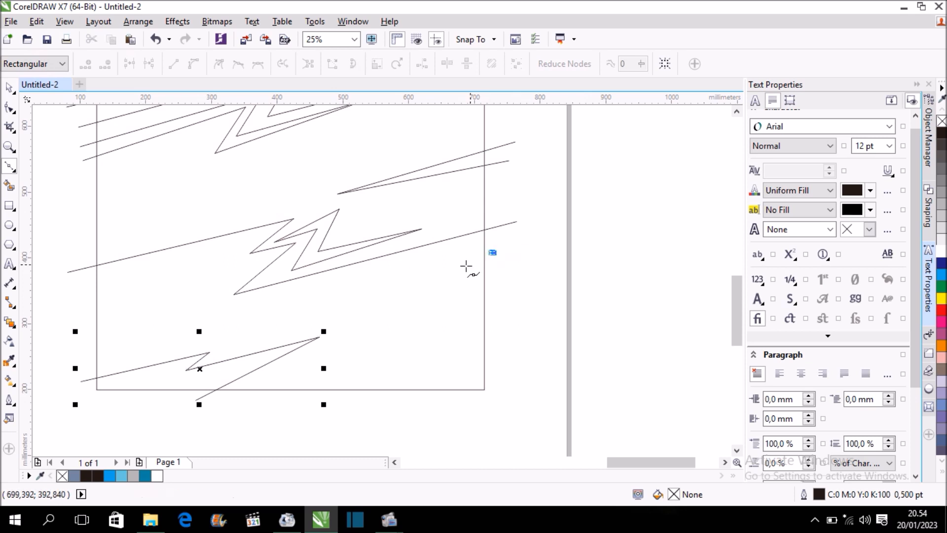
left_click(421, 276)
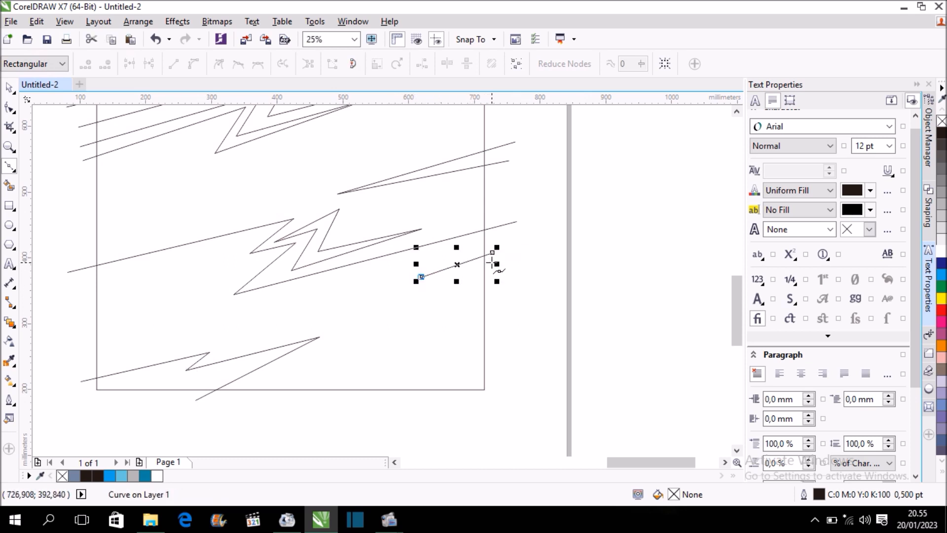
key("space")
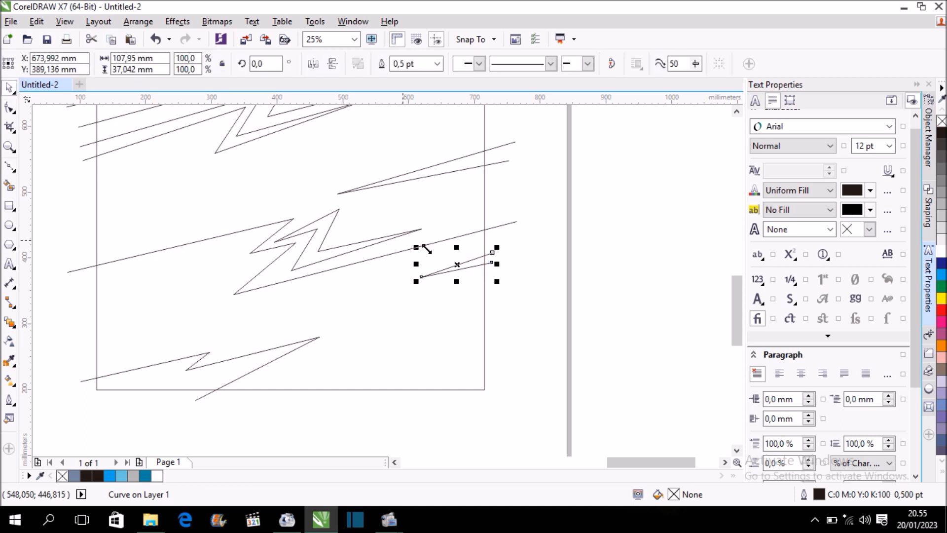
Pull the right tip of the lowest chest zigzag inward to the left, shortening the line to about 372 mm wide.
scroll(484, 271, "up", 1)
scroll(413, 285, "down", 2)
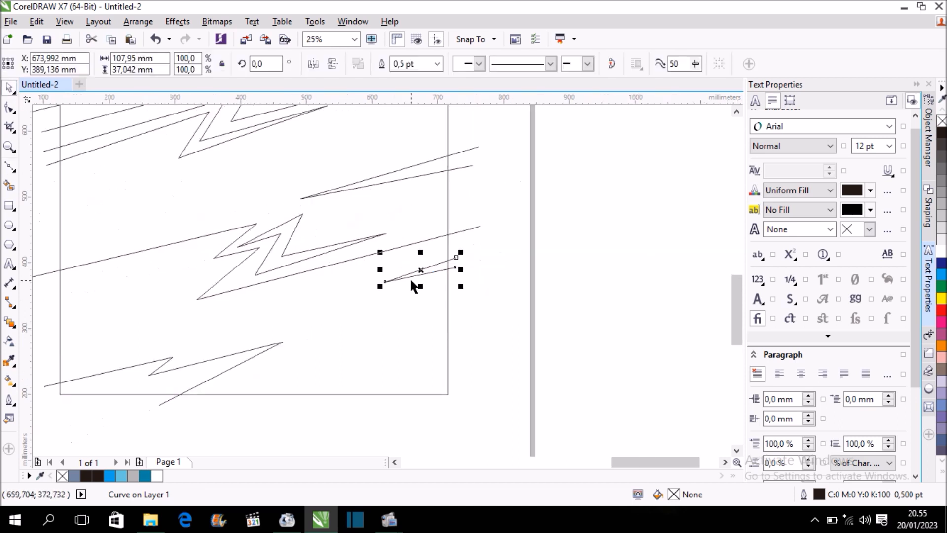
left_click_drag(736, 267, 726, 241)
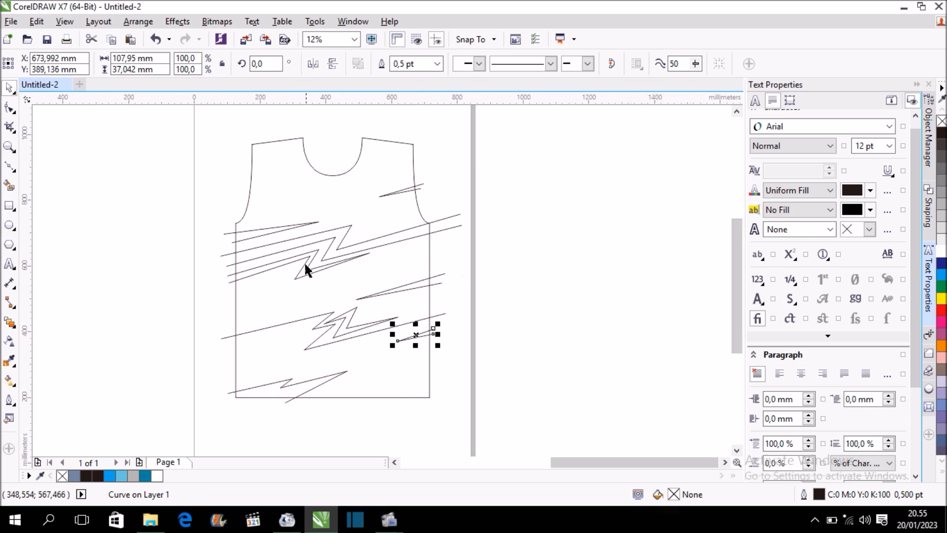
scroll(306, 271, "up", 1)
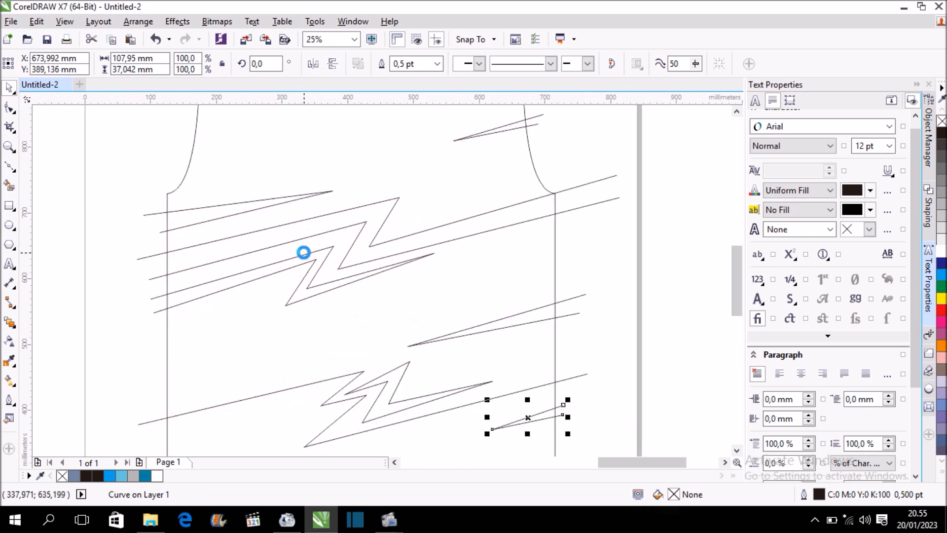
scroll(309, 288, "up", 1)
left_click(308, 284)
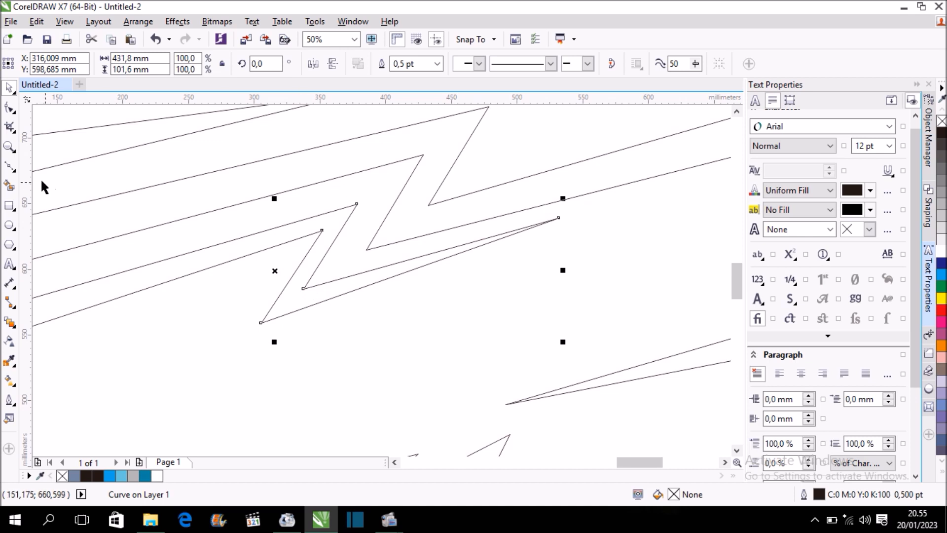
left_click(9, 107)
left_click_drag(557, 218, 479, 240)
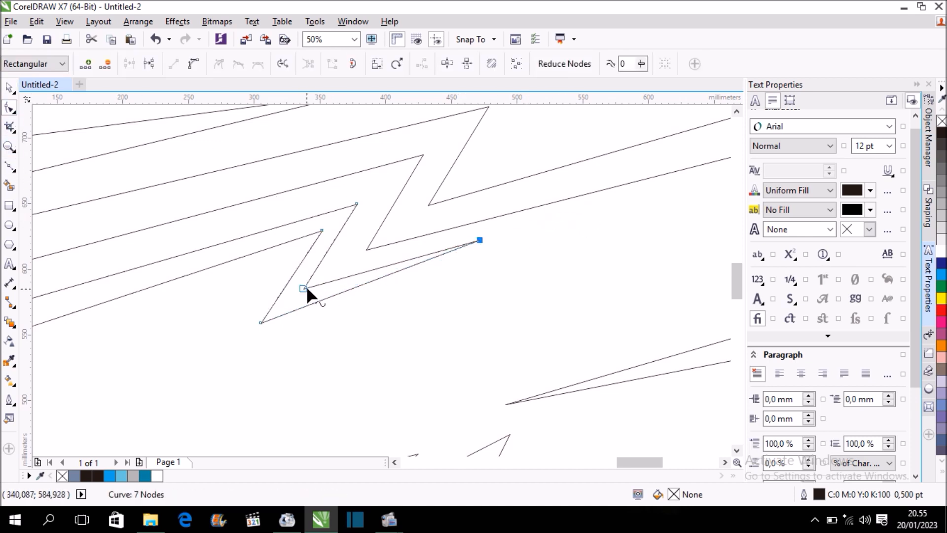
scroll(393, 252, "down", 1)
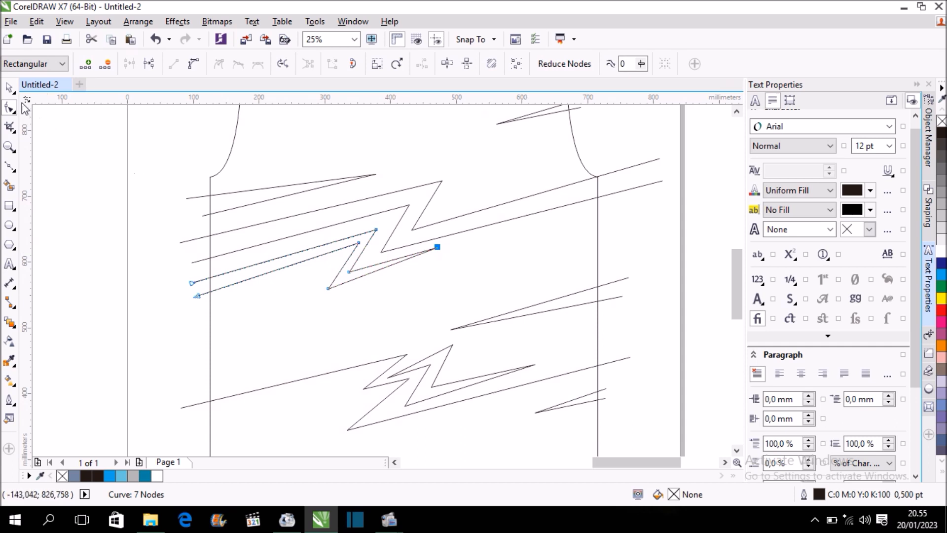
Shift the shortened lowest chest zigzag slightly up and to the right, closer to the band above, and deselect it.
left_click(11, 89)
scroll(377, 256, "up", 1)
left_click_drag(253, 269, 257, 262)
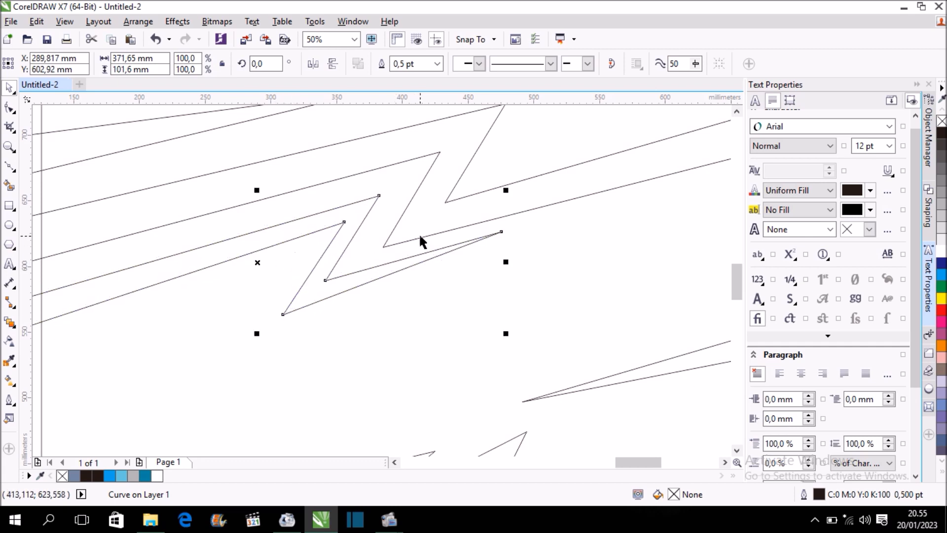
scroll(316, 204, "down", 1)
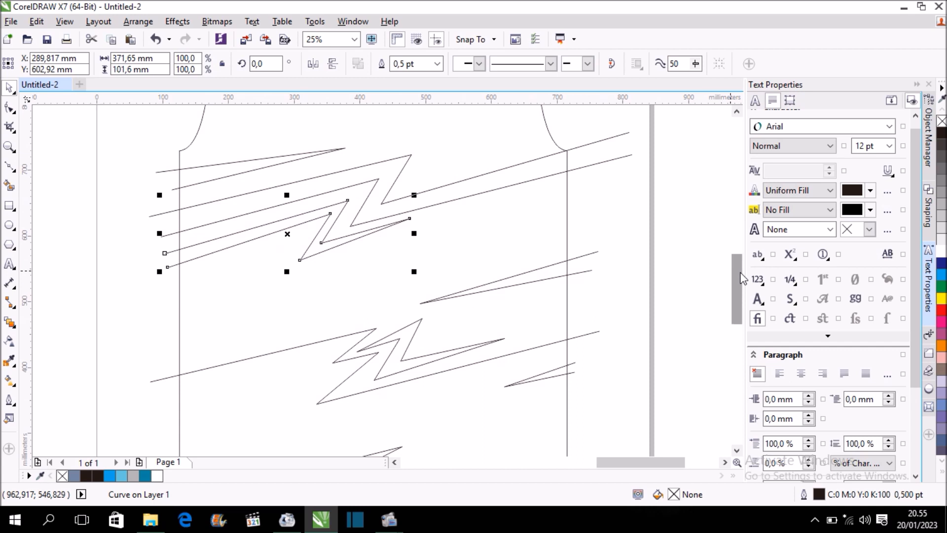
scroll(744, 279, "up", 1)
left_click(647, 269)
scroll(407, 275, "down", 1)
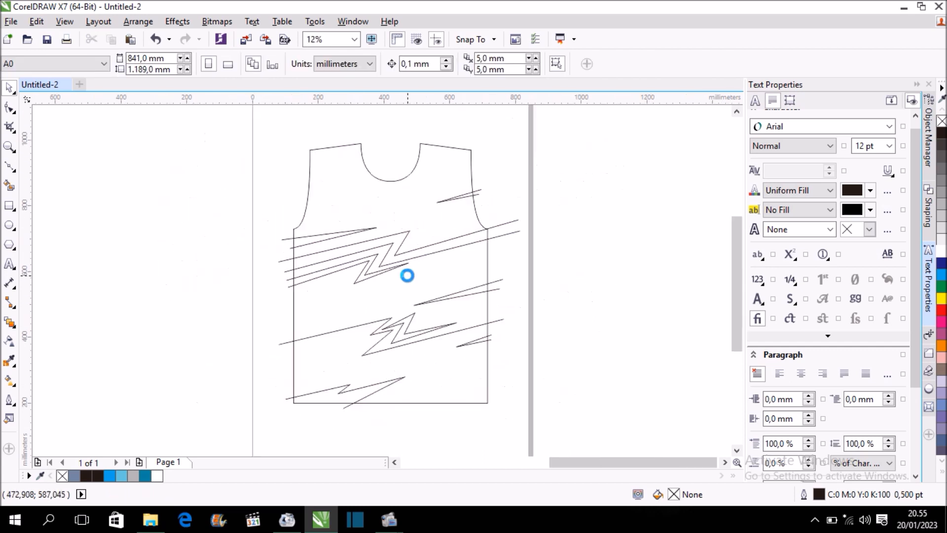
Move the left inner bend node of the long lower-body zigzag slightly down and left.
scroll(401, 339, "up", 2)
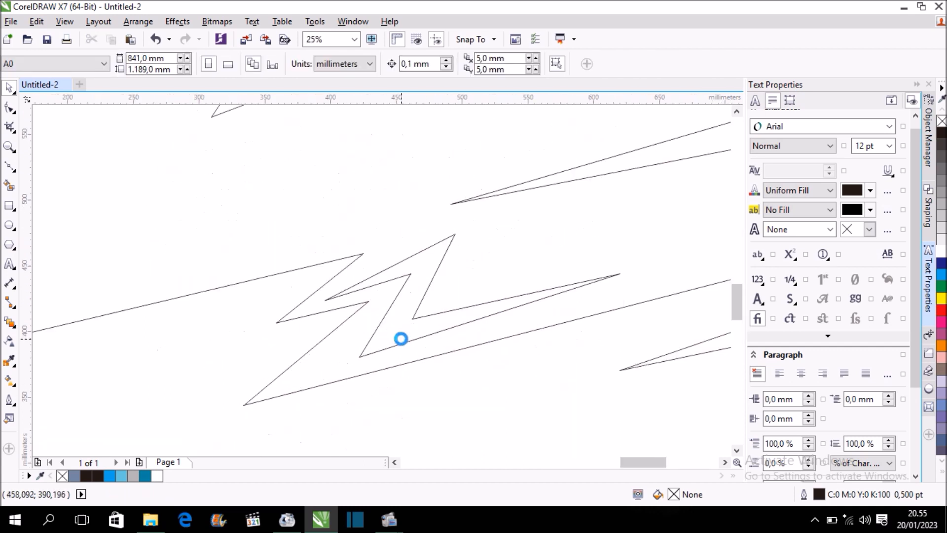
left_click(9, 107)
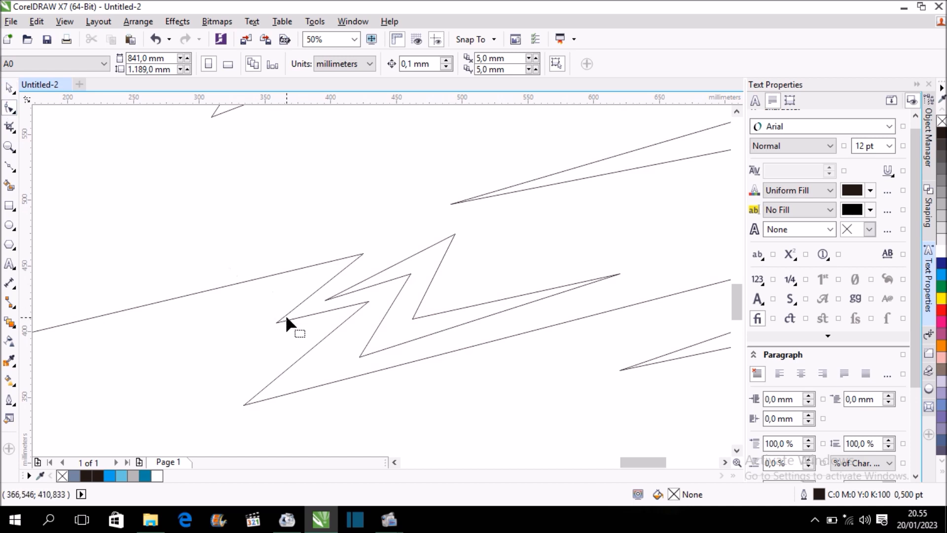
left_click(277, 323)
left_click_drag(275, 323, 271, 333)
left_click(363, 253)
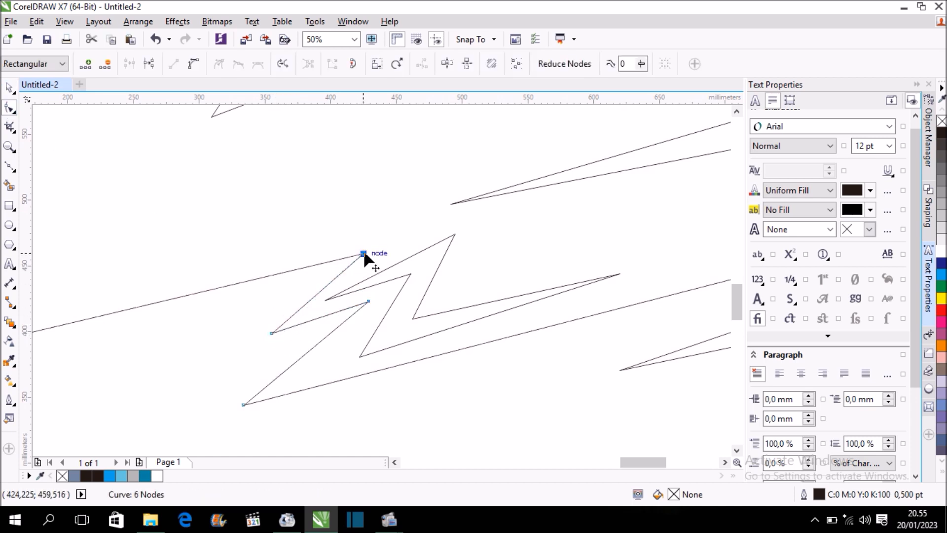
left_click(274, 330)
left_click(271, 334)
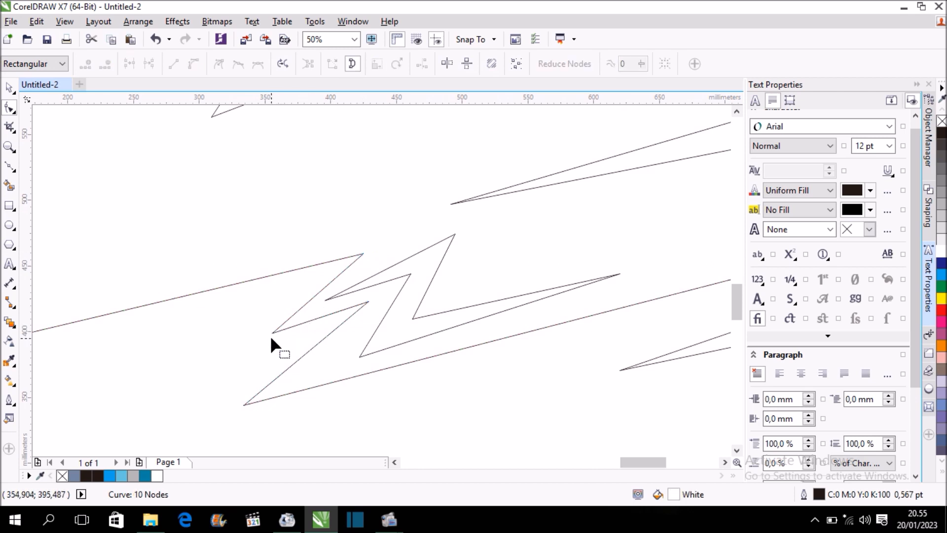
Shift the lightning bolt's left tip down and left, and raise its outer peak and inner upper node slightly.
left_click(325, 301)
left_click_drag(326, 302, 321, 307)
left_click_drag(455, 234, 451, 222)
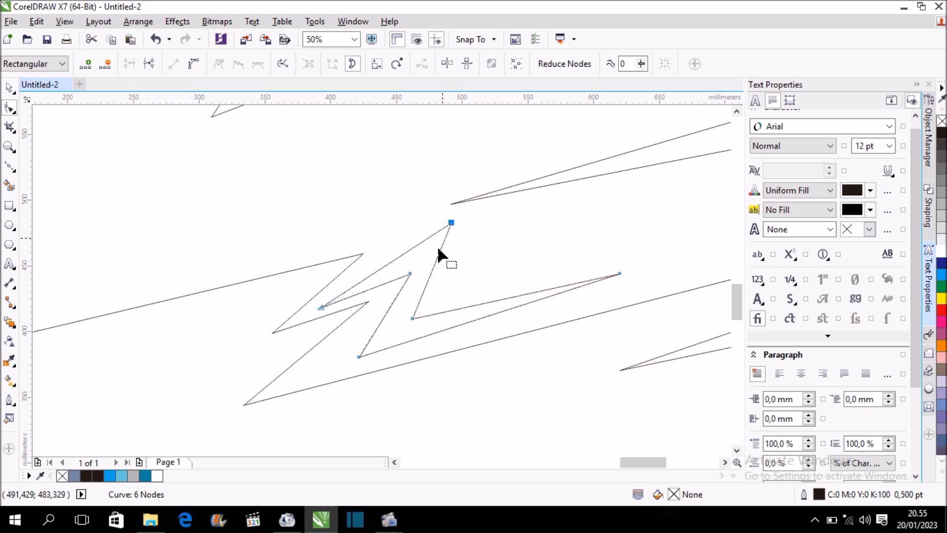
left_click_drag(409, 272, 406, 266)
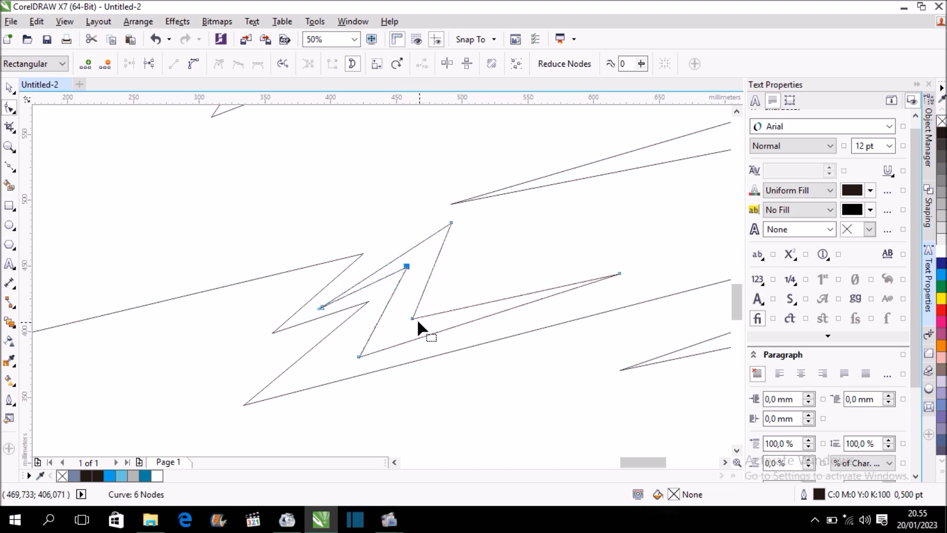
Move the lightning bolt's upper bend node left and down, leaving the bolt about 228 × 102 mm, and deselect it.
left_click(412, 318)
left_click_drag(412, 319, 402, 325)
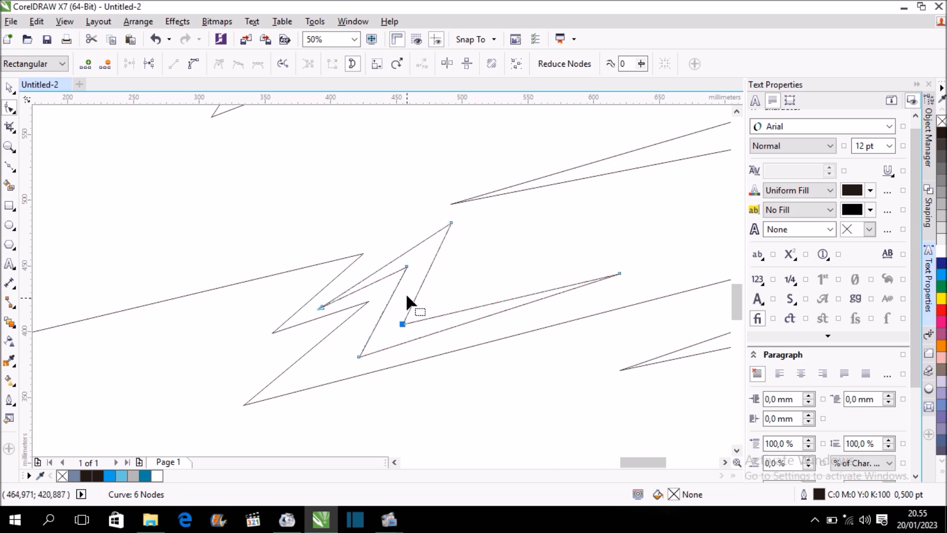
scroll(406, 292, "down", 1)
left_click(9, 87)
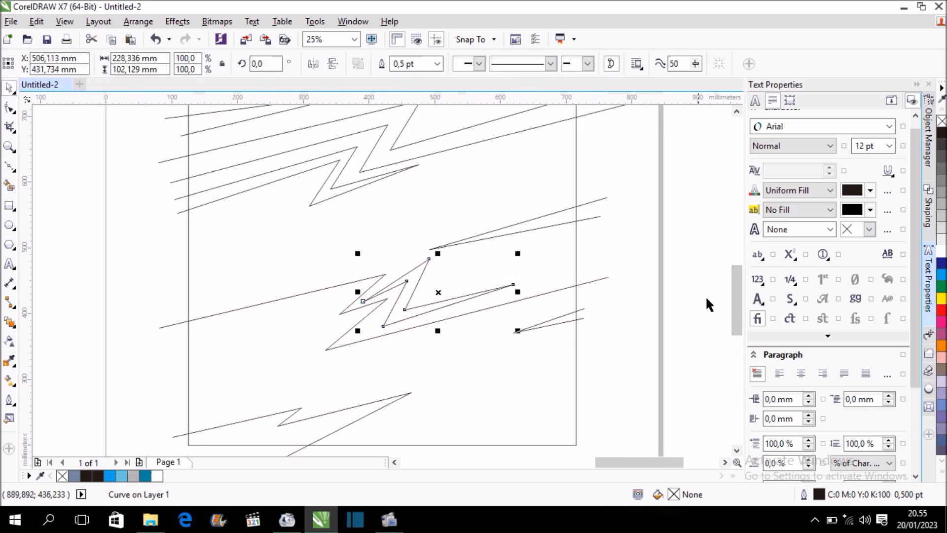
scroll(691, 286, "up", 2)
scroll(637, 273, "down", 1)
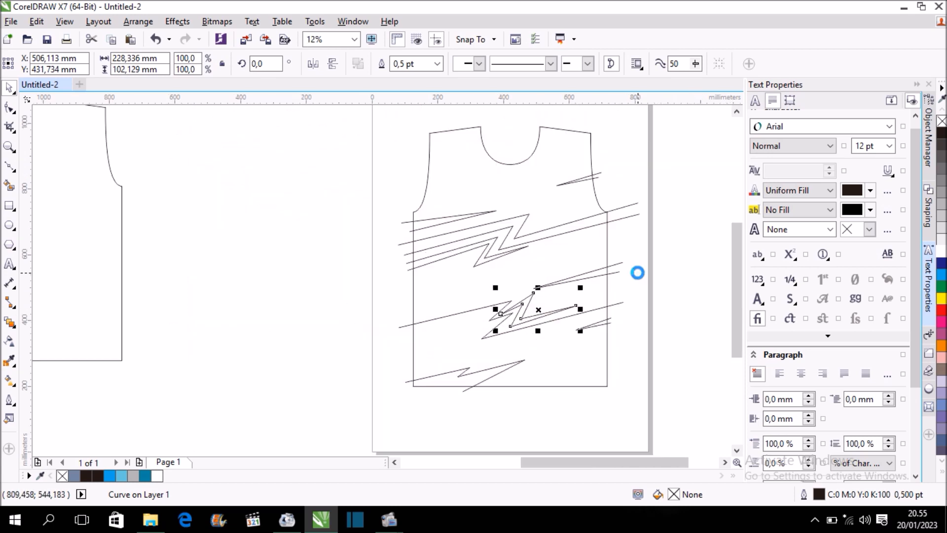
left_click(656, 298)
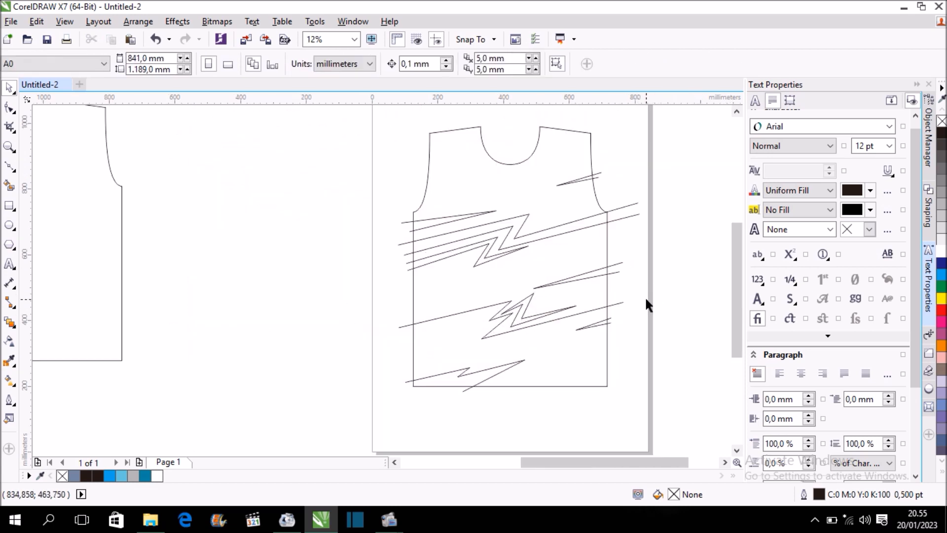
Smart-fill the wide chest zigzag band with light blue C58 M0 Y13 K0 and the narrow zigzag beneath it with 40% Black.
left_click(9, 185)
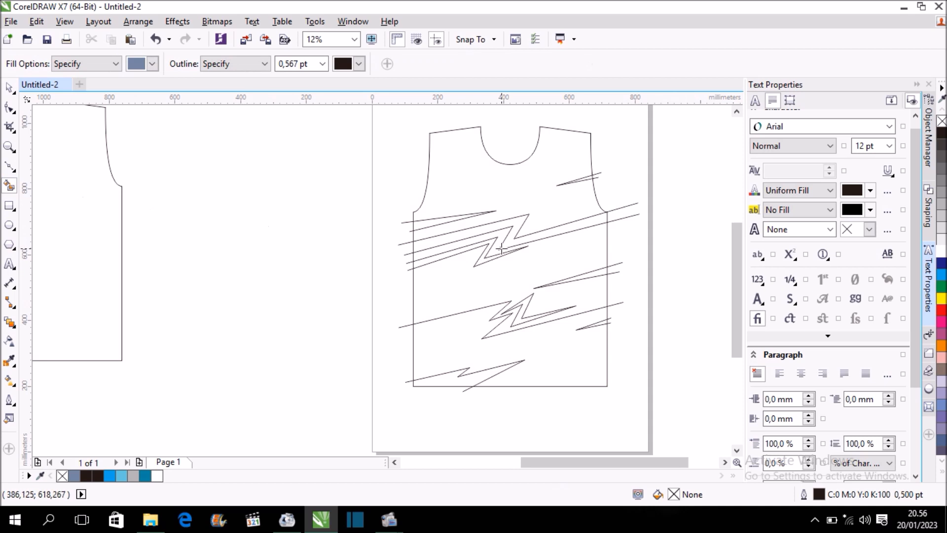
left_click(516, 224)
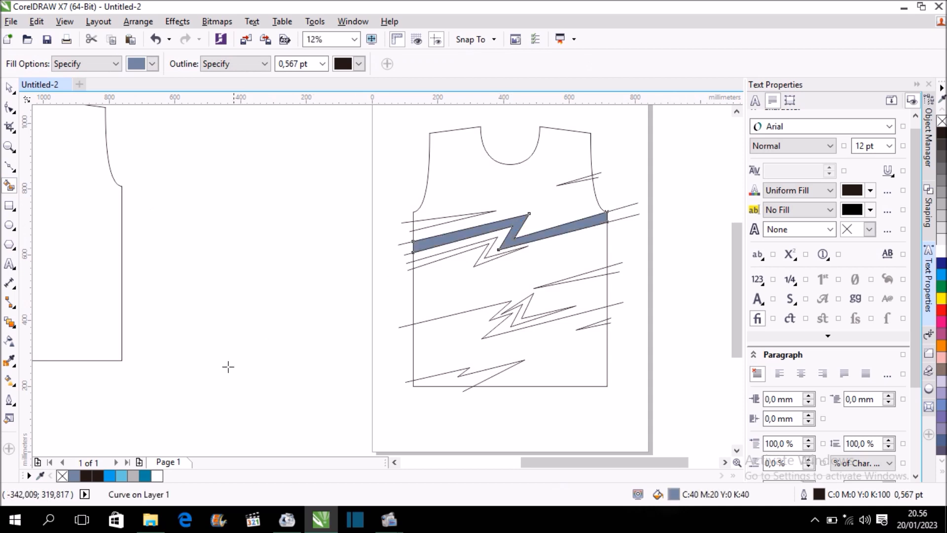
left_click(121, 476)
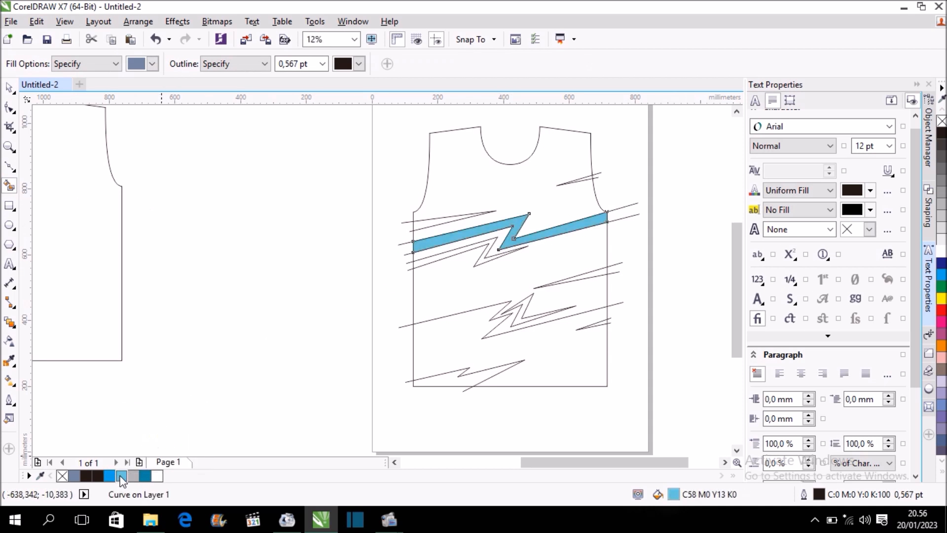
left_click(487, 259)
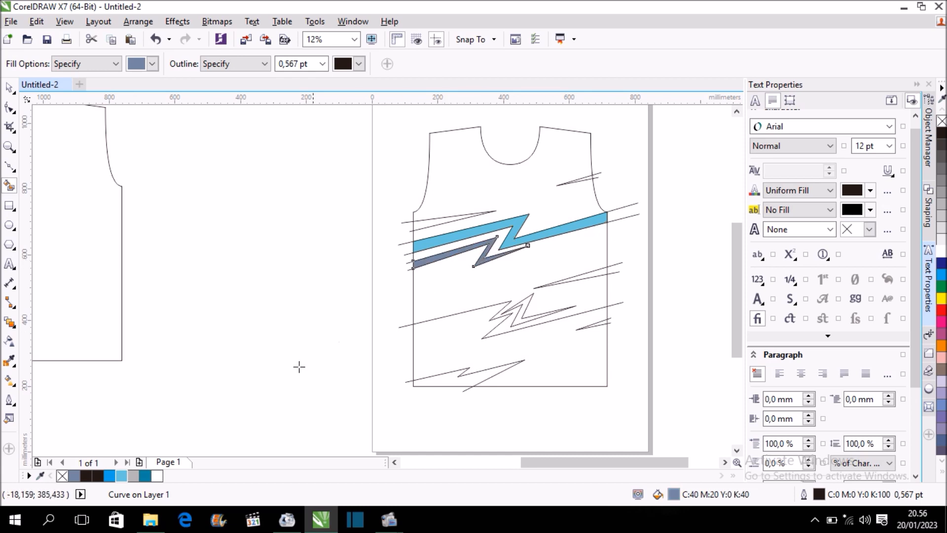
left_click(133, 476)
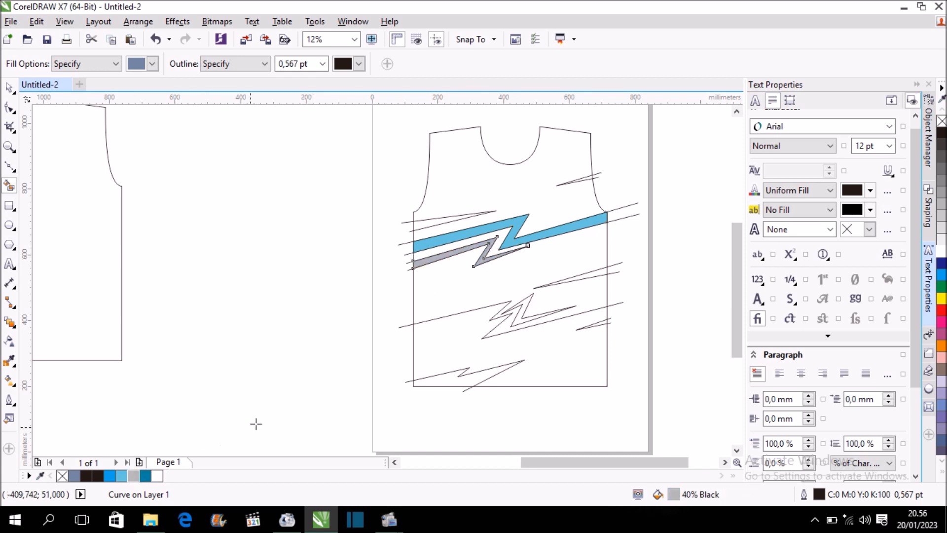
Smart-fill the left chest spike with dark blue C84 M35 Y29 K0 and the small spike at the right armhole with white.
left_click(435, 220)
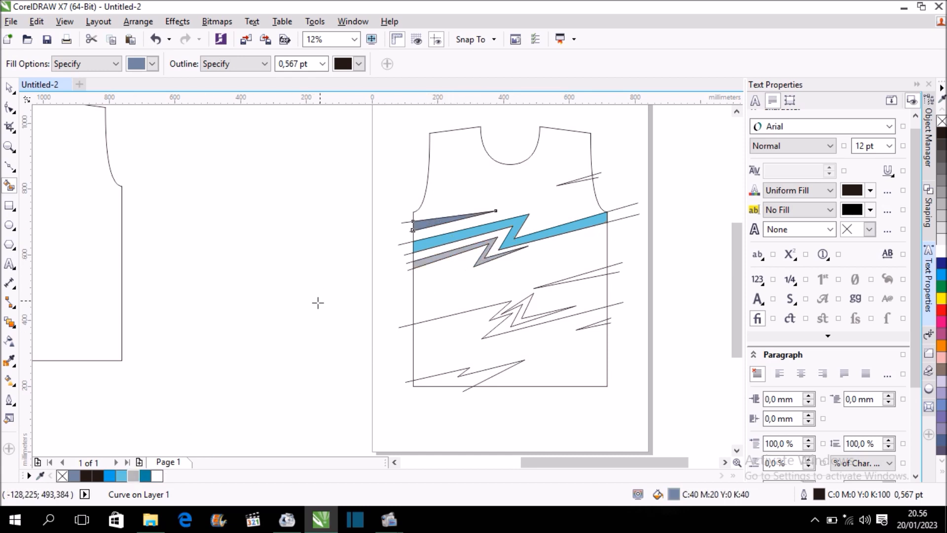
left_click(146, 476)
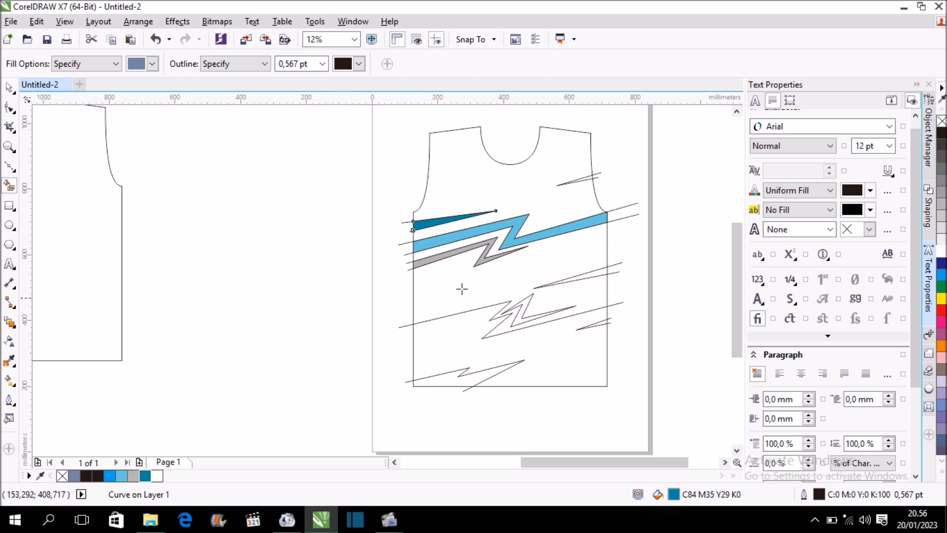
left_click(588, 178)
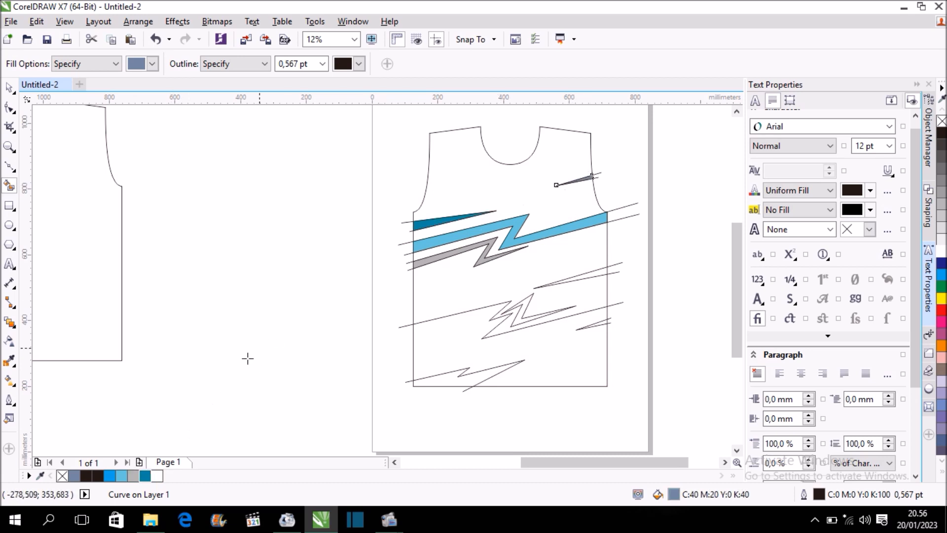
left_click(158, 476)
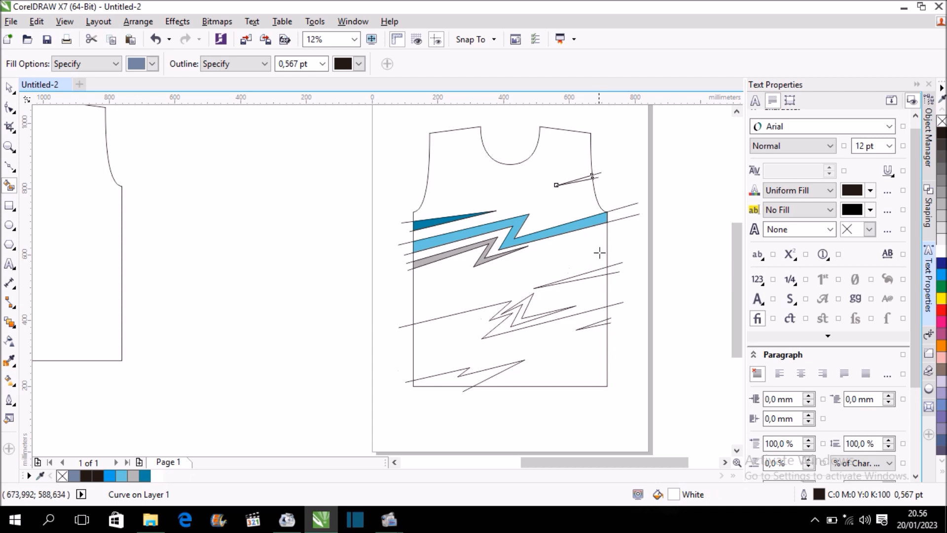
Smart-fill the long spike at the right side edge, above the lightning bolt, with black C0 M0 Y0 K100.
scroll(589, 280, "up", 2)
left_click(601, 271)
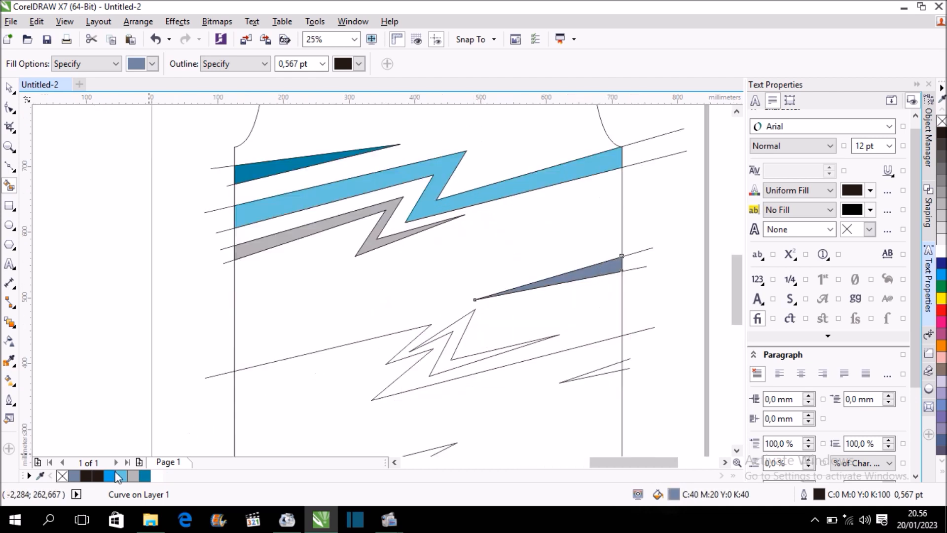
left_click(98, 475)
scroll(419, 335, "down", 1)
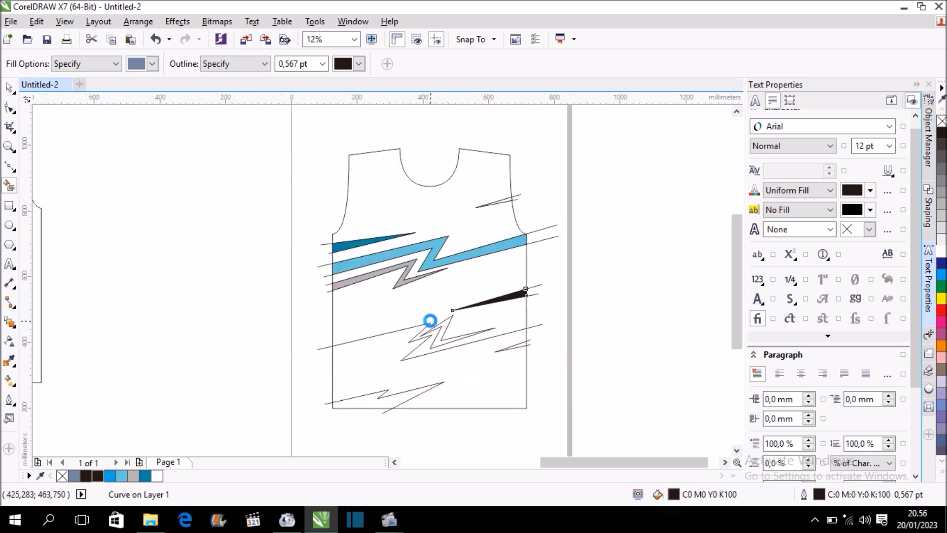
Smart-fill the lightning bolt below the black side spike with 40% Black.
scroll(431, 319, "up", 1)
left_click(444, 336)
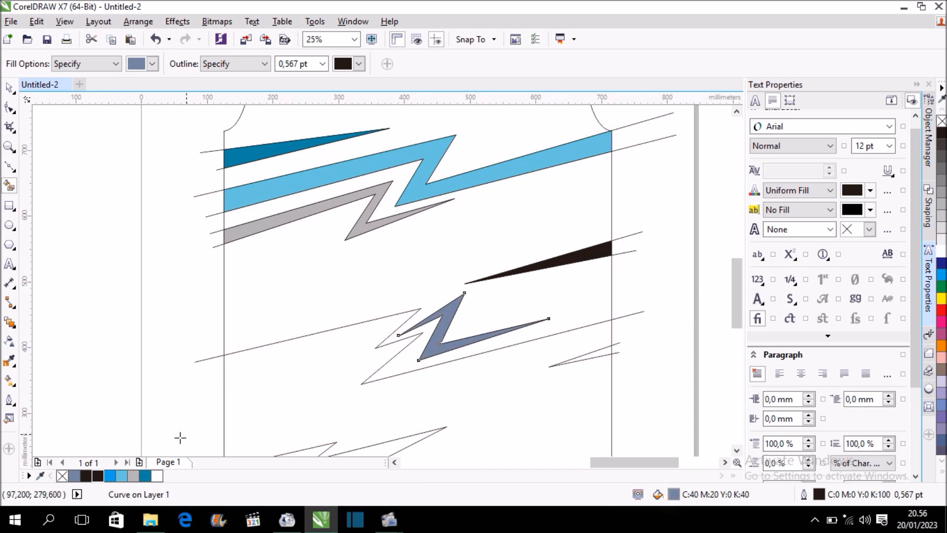
left_click(134, 477)
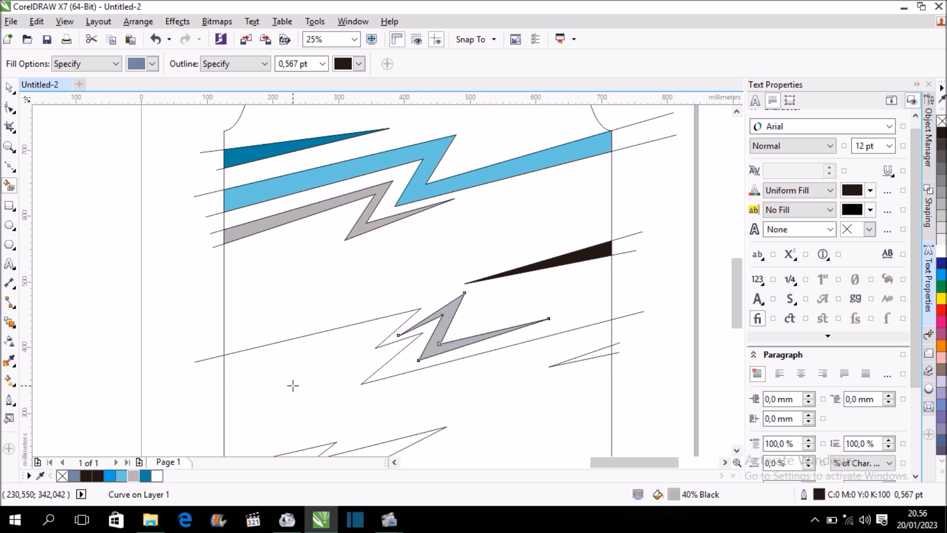
Smart-fill the large lower body area with light blue C58 M0 Y13 K0 and the zigzag at its lower-left hem with dark blue C84 M35 Y29 K0.
scroll(363, 340, "down", 1)
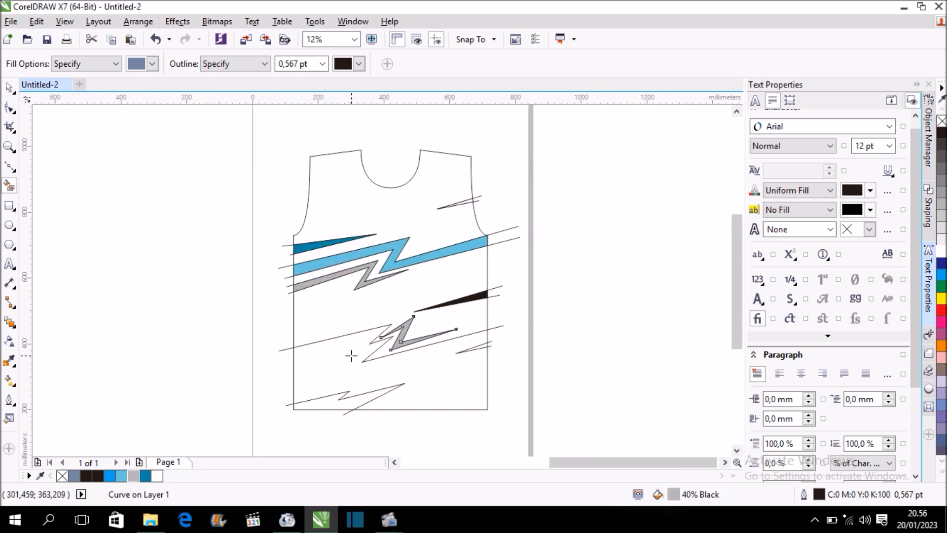
left_click(352, 355)
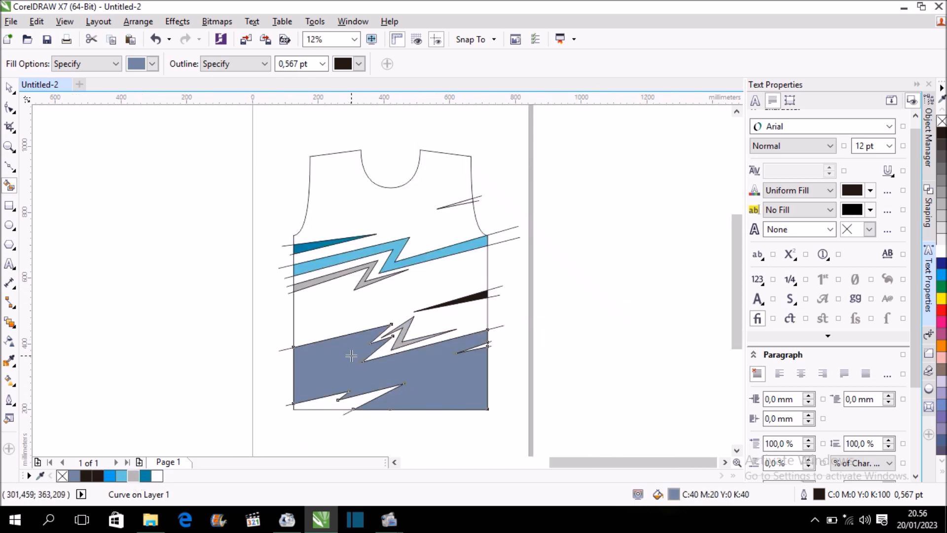
left_click(146, 476)
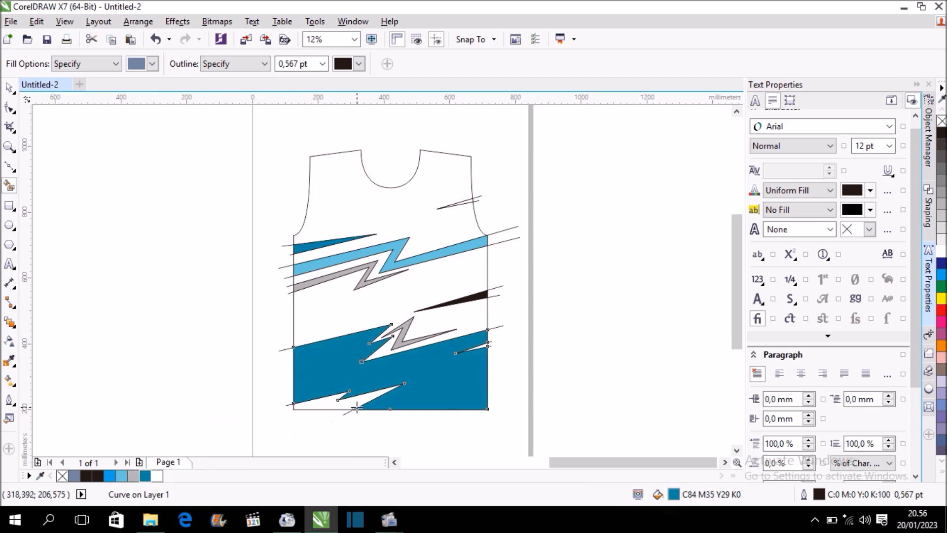
left_click(324, 405)
left_click(145, 475)
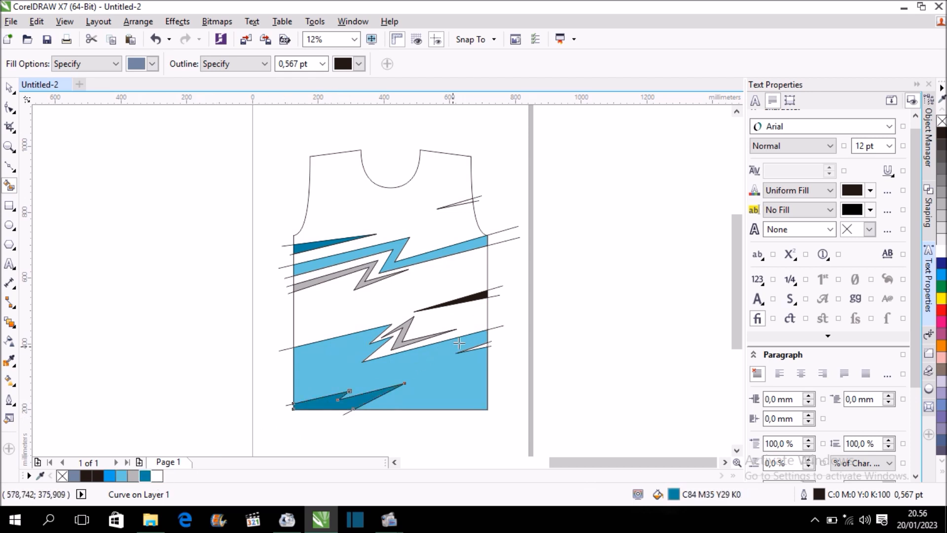
Smart-fill the small spike at the lower right side edge and the small spike at the right armhole with white.
scroll(439, 353, "up", 2)
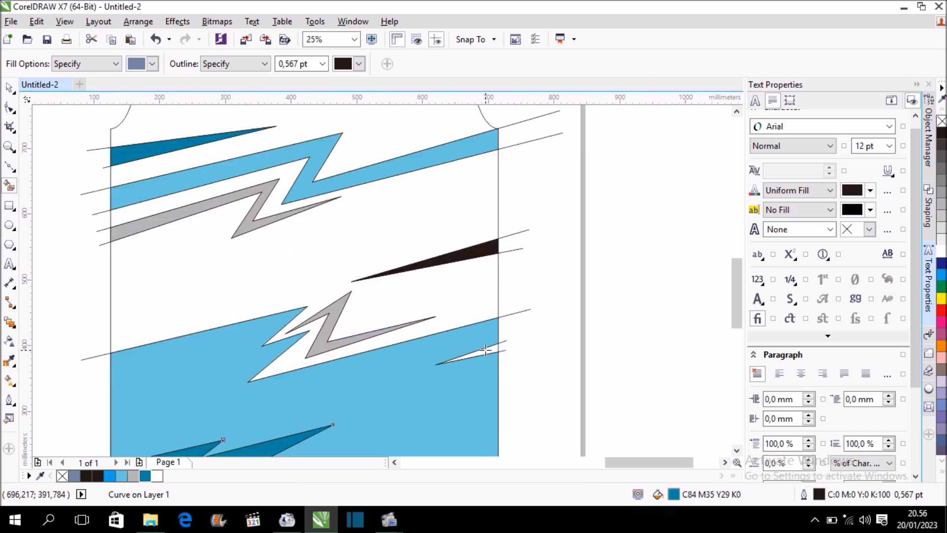
left_click(486, 350)
left_click(157, 476)
scroll(453, 321, "down", 2)
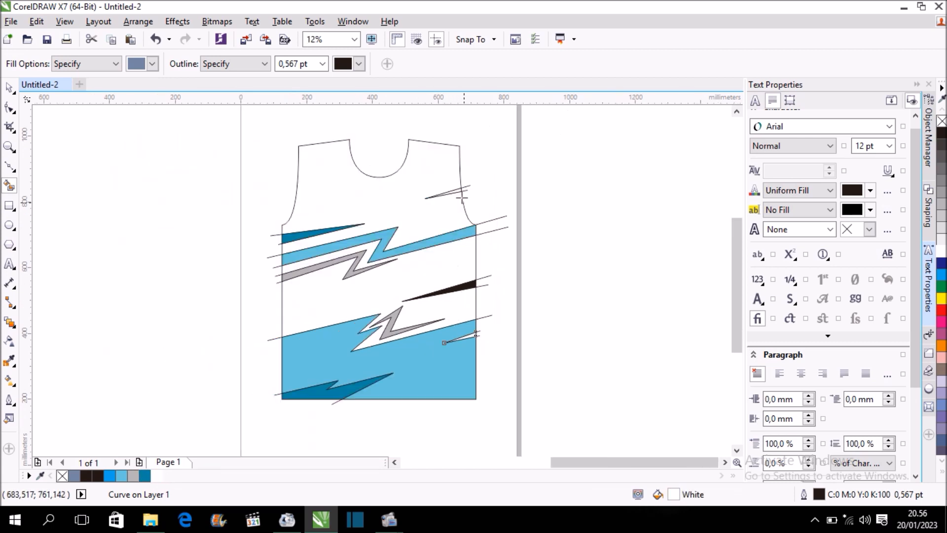
scroll(465, 215, "up", 2)
left_click(449, 207)
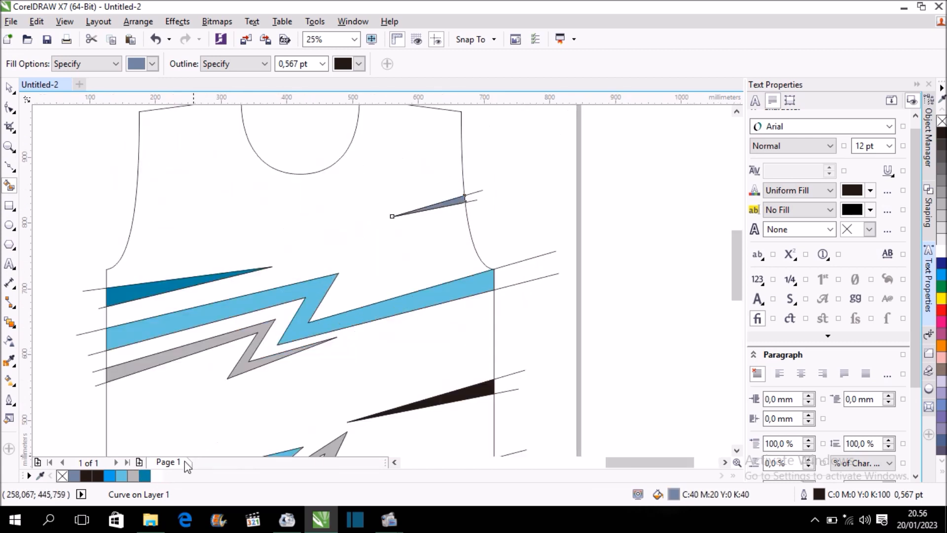
left_click(161, 475)
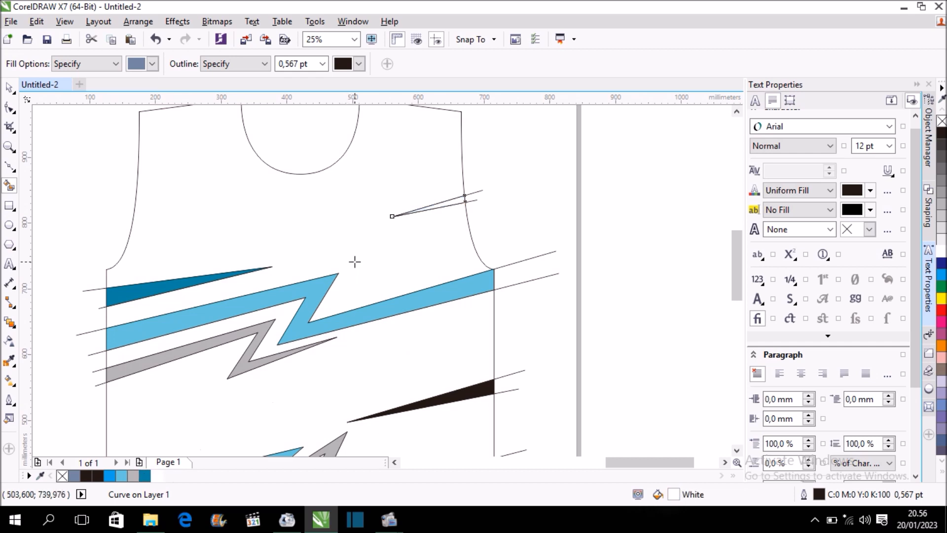
Smart-fill the upper chest and shoulder area above the light blue zigzag with black C0 M0 Y0 K100.
left_click(9, 88)
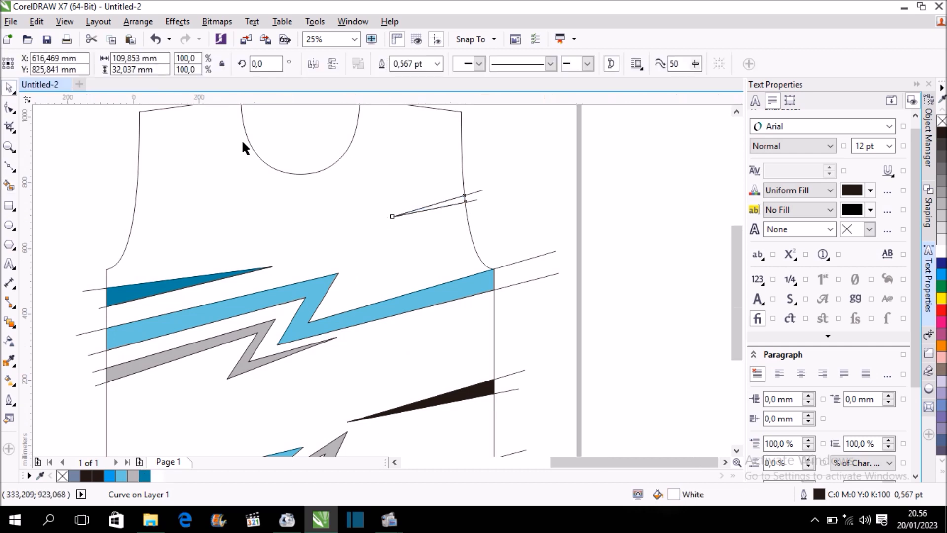
scroll(242, 145, "down", 2)
left_click(9, 185)
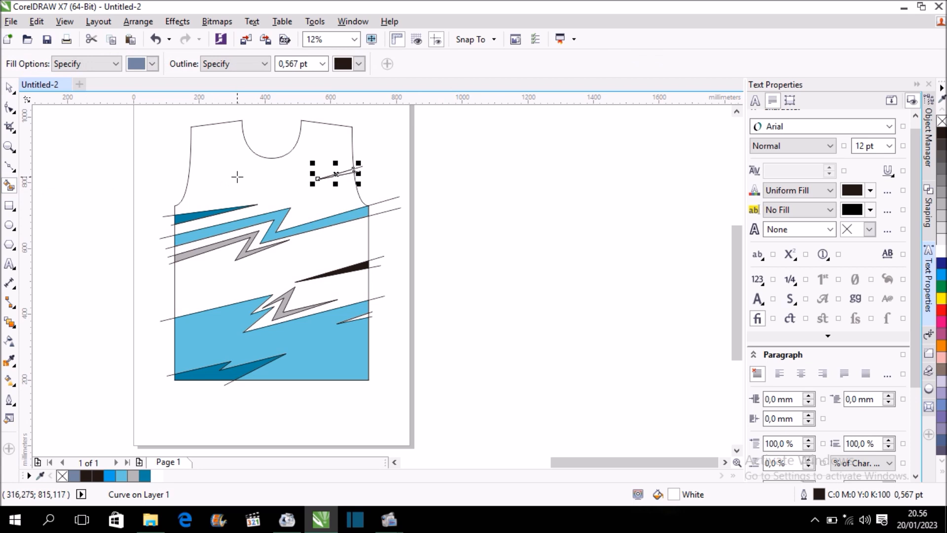
left_click(237, 177)
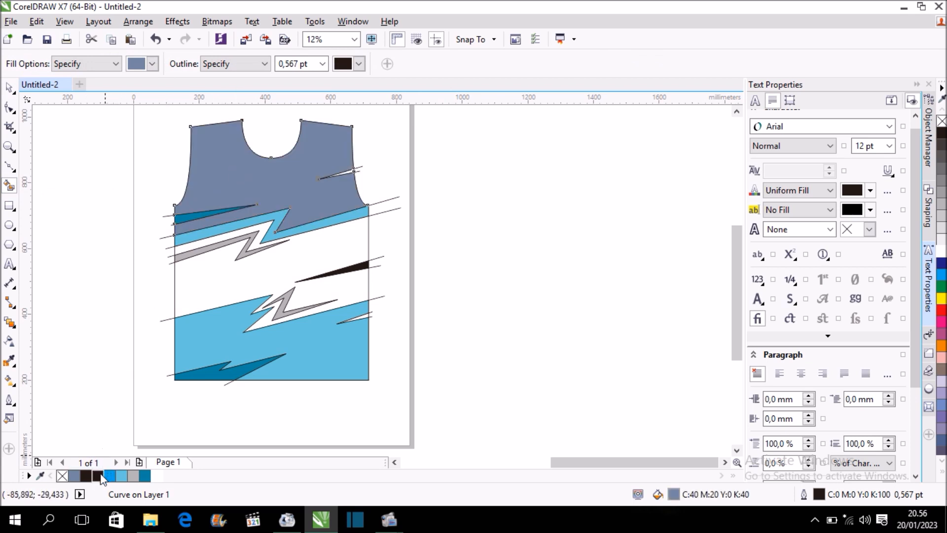
left_click(99, 475)
left_click(12, 91)
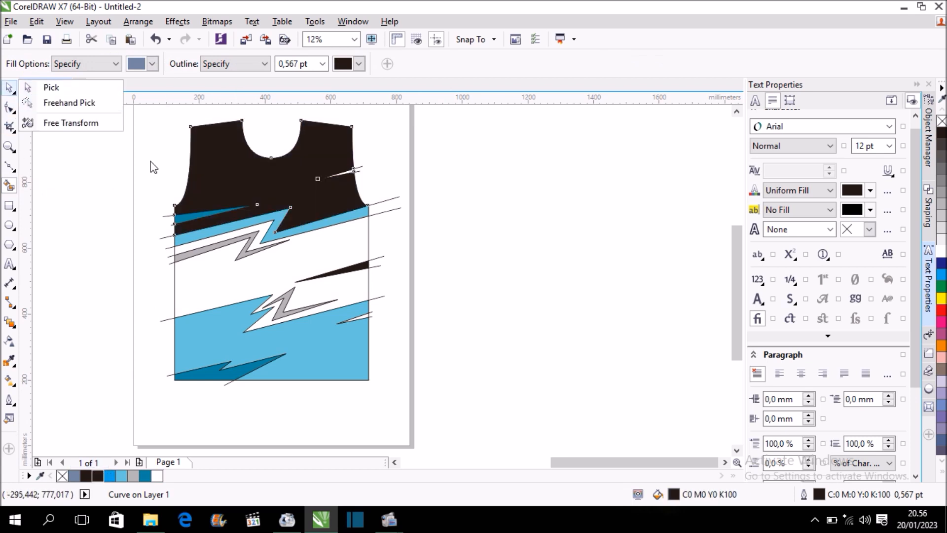
left_click(119, 169)
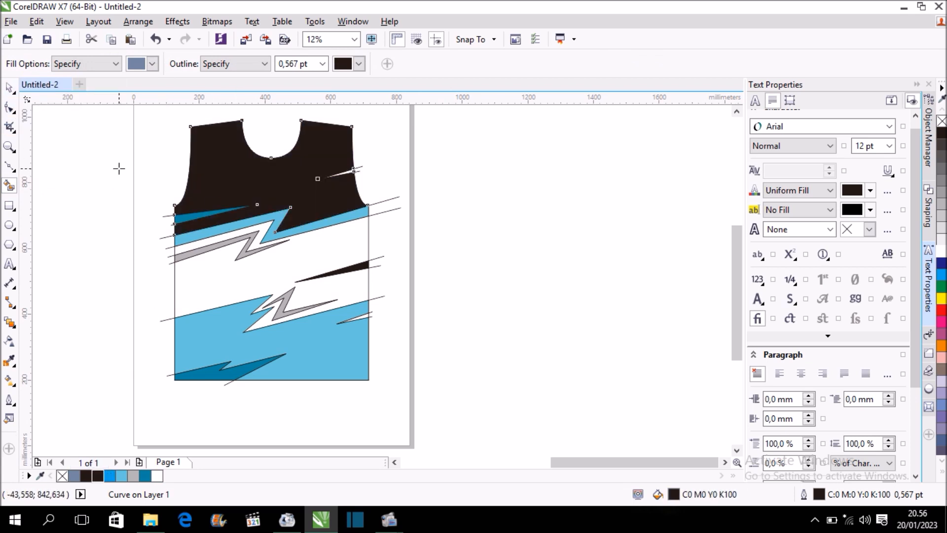
Select all the pattern lines and filled shapes on the jersey front, set their outline width to None, and deselect them.
left_click(9, 87)
left_click_drag(117, 149, 449, 400)
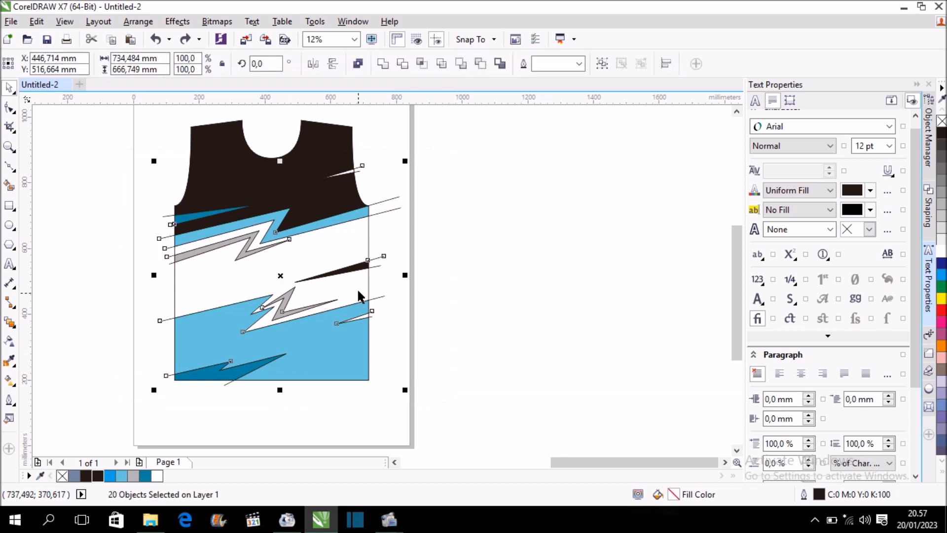
left_click(578, 63)
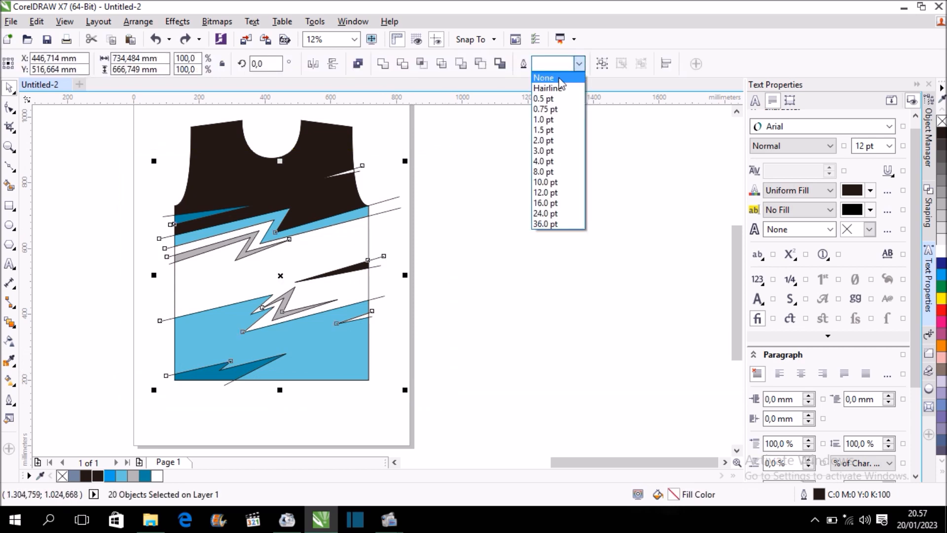
left_click(561, 79)
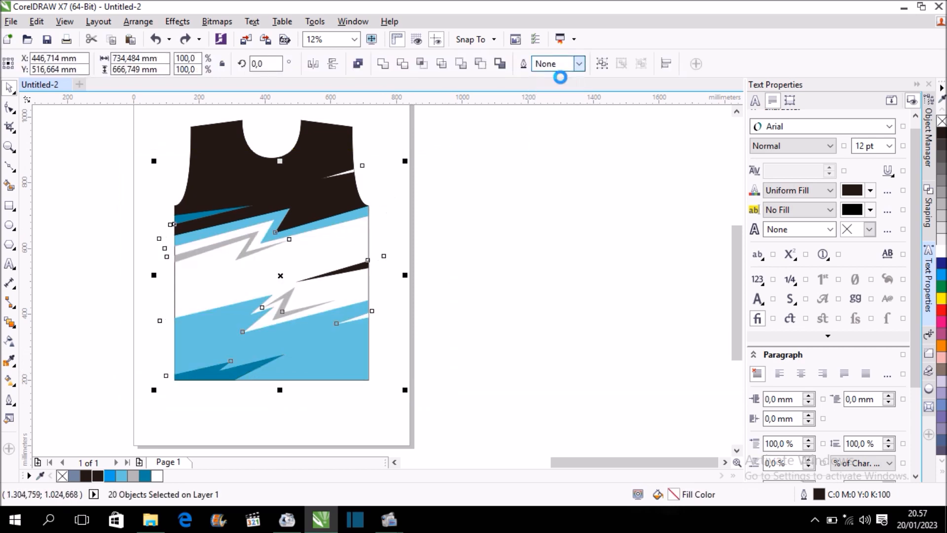
left_click(520, 209)
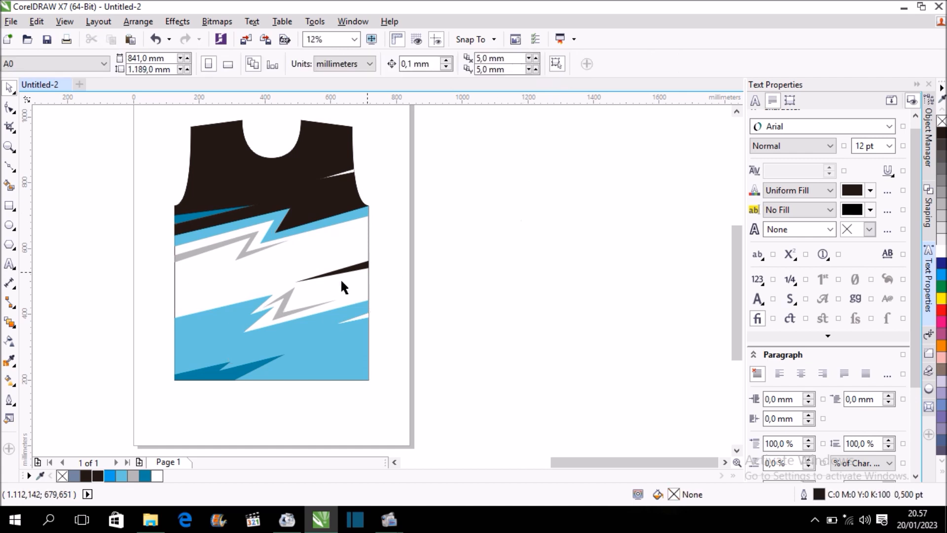
Reshape the grey lightning bolt by moving its upper tip node right and up and its upper bend node right, and deselect it.
scroll(275, 314, "up", 2)
scroll(274, 314, "up", 3)
left_click(297, 296)
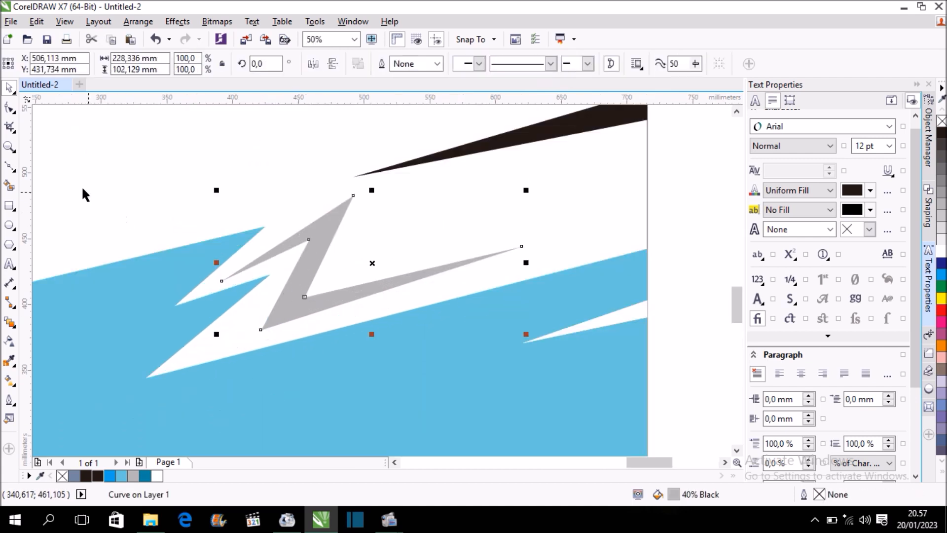
left_click(9, 107)
left_click_drag(353, 196, 400, 202)
left_click_drag(314, 238, 341, 242)
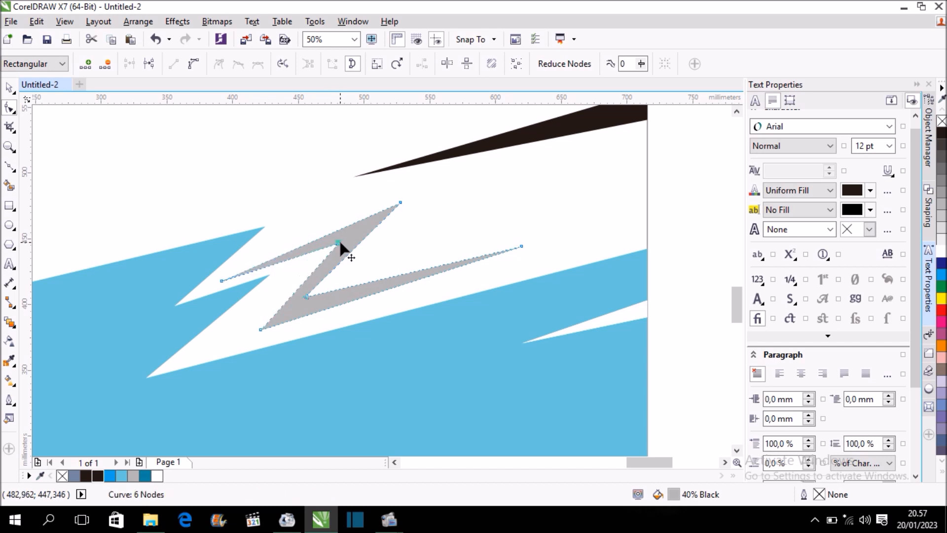
left_click_drag(401, 203, 429, 181)
scroll(233, 215, "down", 4)
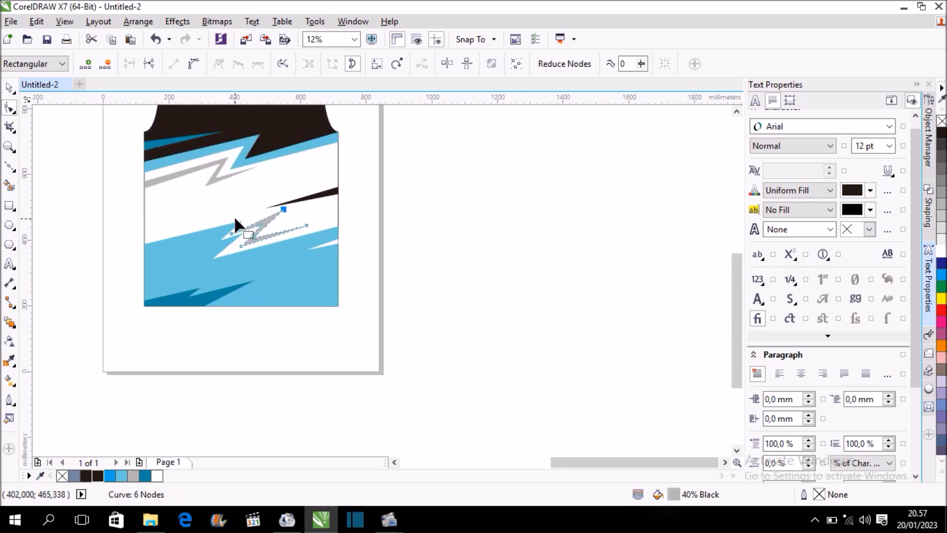
left_click(10, 88)
left_click(463, 202)
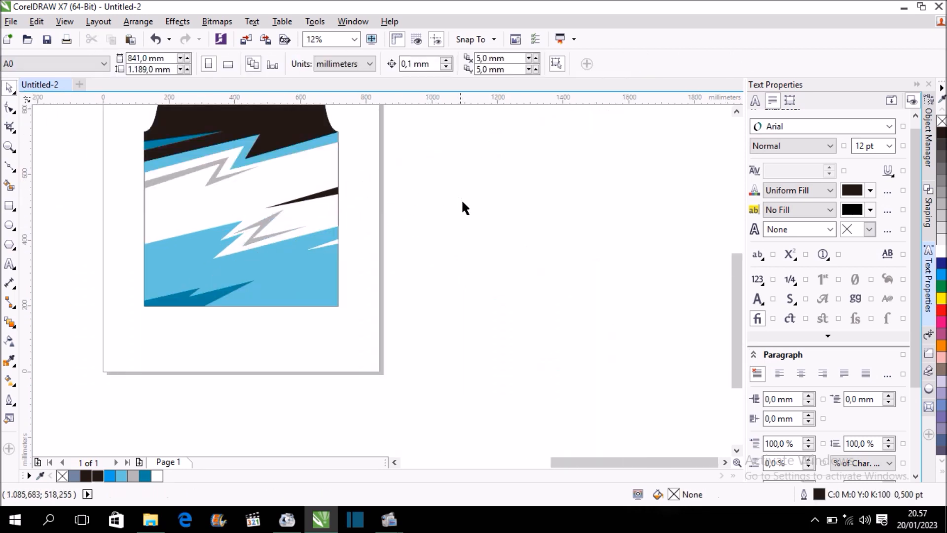
Draw a 6-sided polygon about 70 × 80 mm on the empty area beside the page, right of the jersey.
left_click_drag(732, 273, 732, 235)
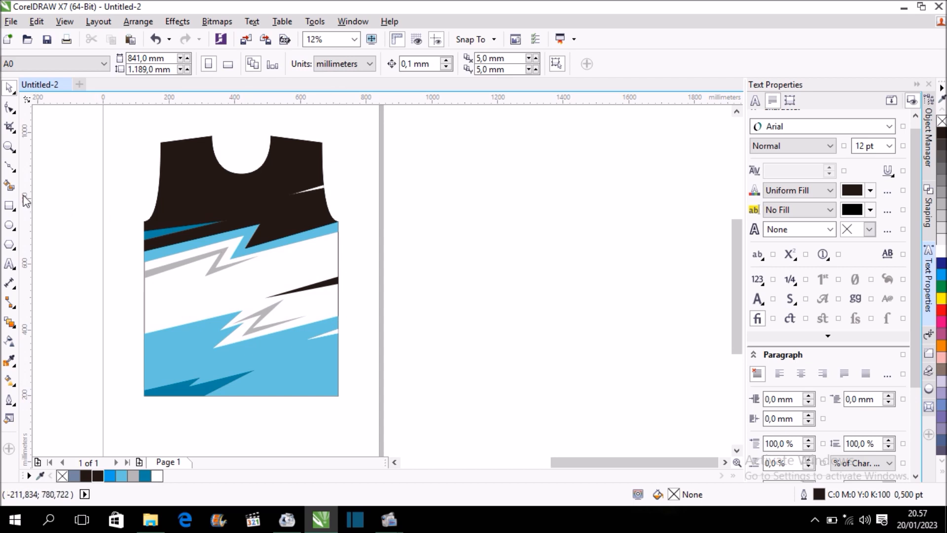
left_click(9, 245)
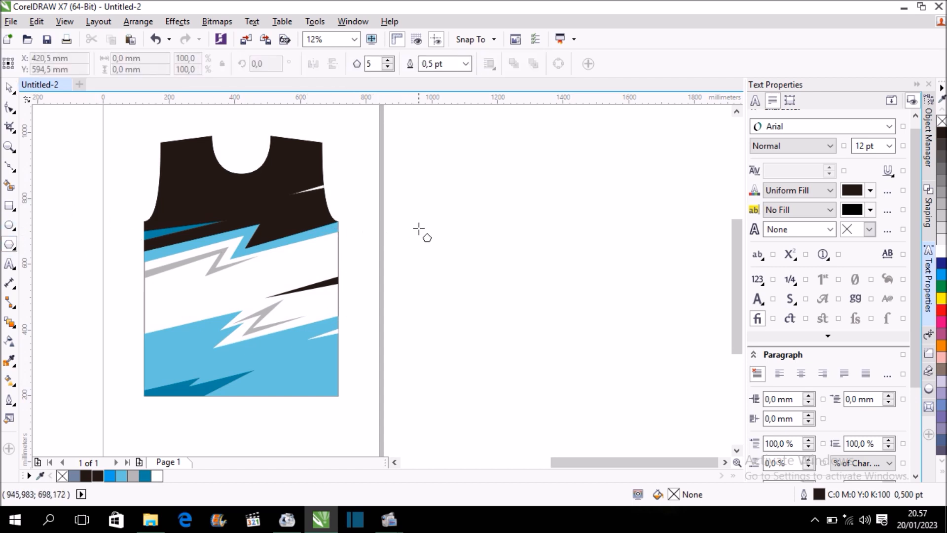
left_click_drag(417, 211, 442, 234)
left_click(390, 61)
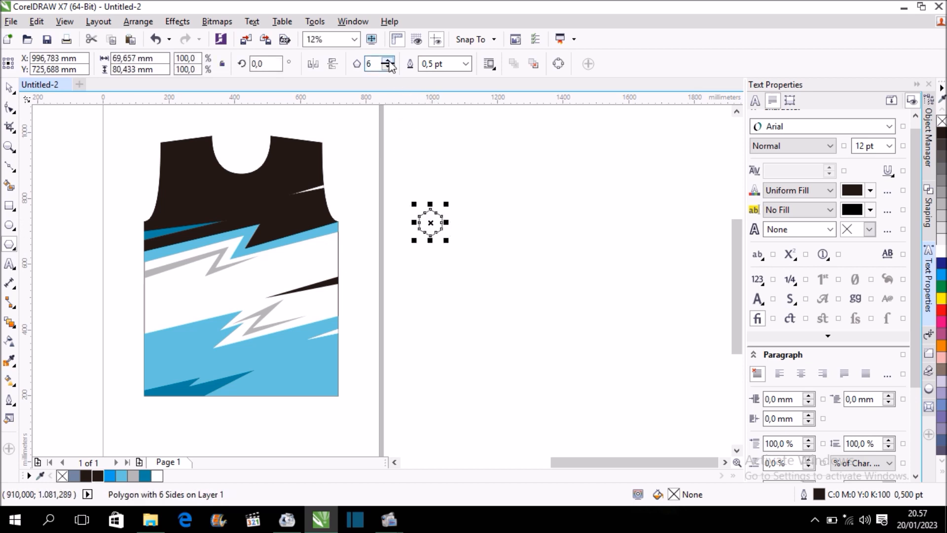
Set the hexagon's outline width to 8 pt.
left_click(465, 64)
left_click(450, 163)
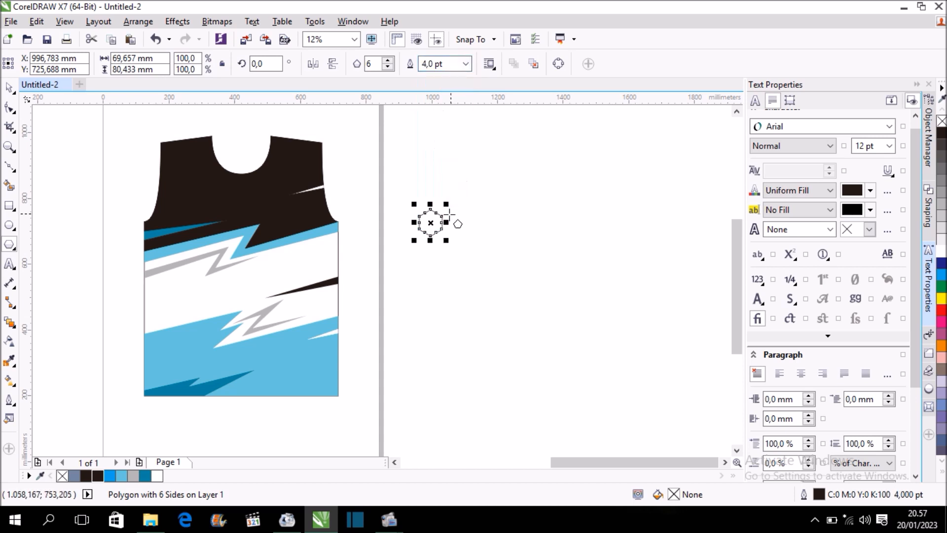
scroll(441, 223, "up", 3)
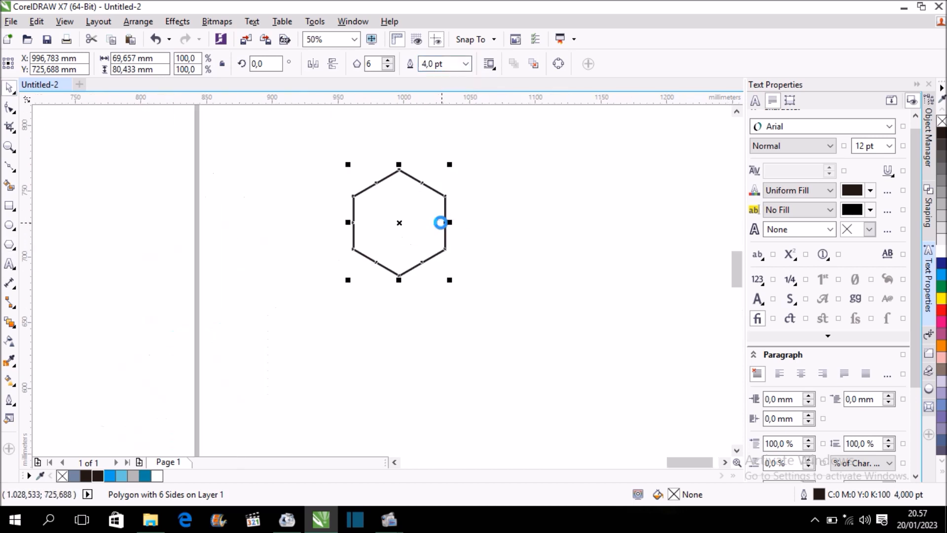
left_click(466, 64)
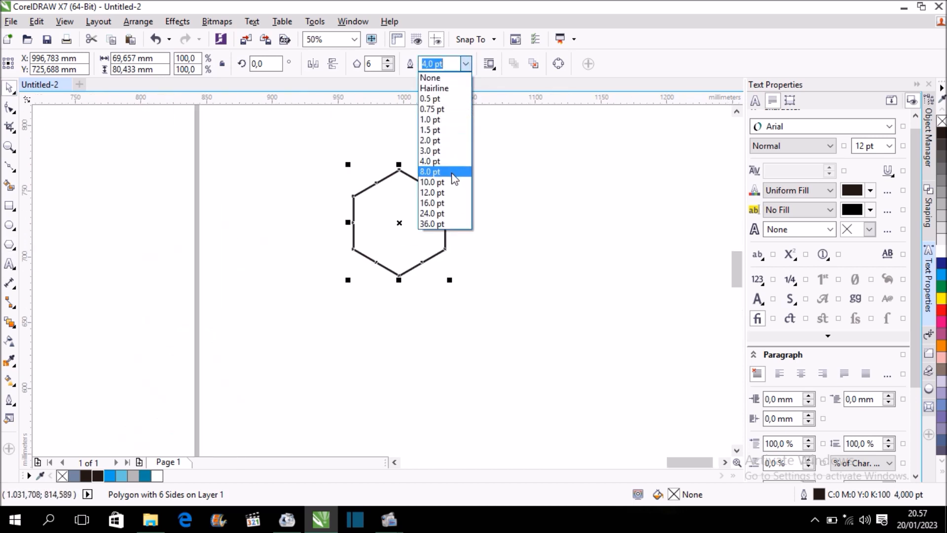
left_click(452, 174)
scroll(300, 176, "down", 3)
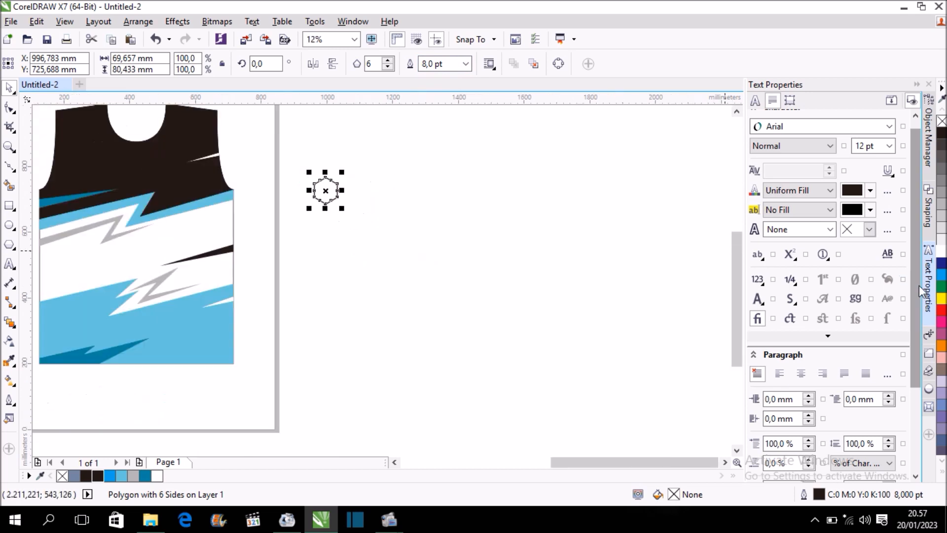
Extend the hexagon rightward into a row with two rounds of 10 position-transformed copies at a 69.657 mm horizontal and 0 mm vertical offset.
left_click(929, 334)
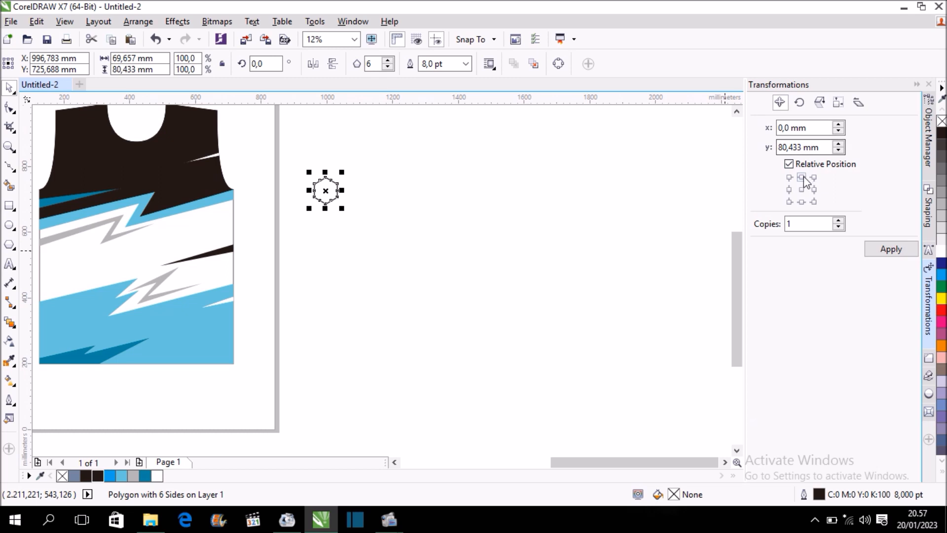
left_click(814, 190)
left_click(806, 225)
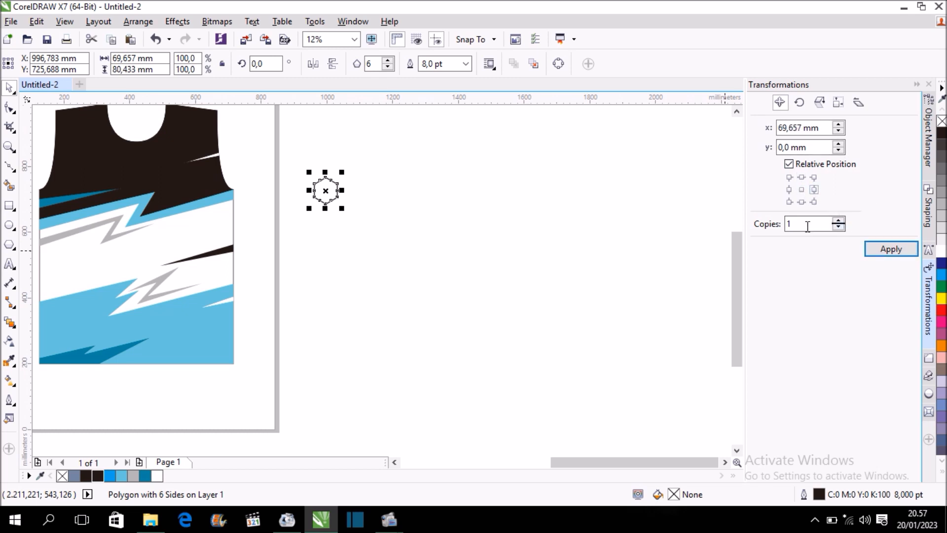
type("0")
left_click(884, 259)
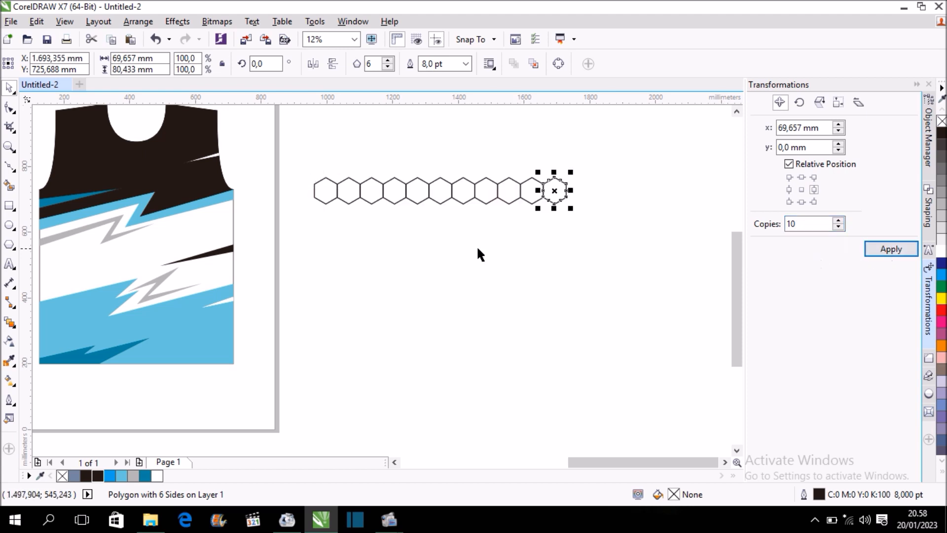
left_click(883, 248)
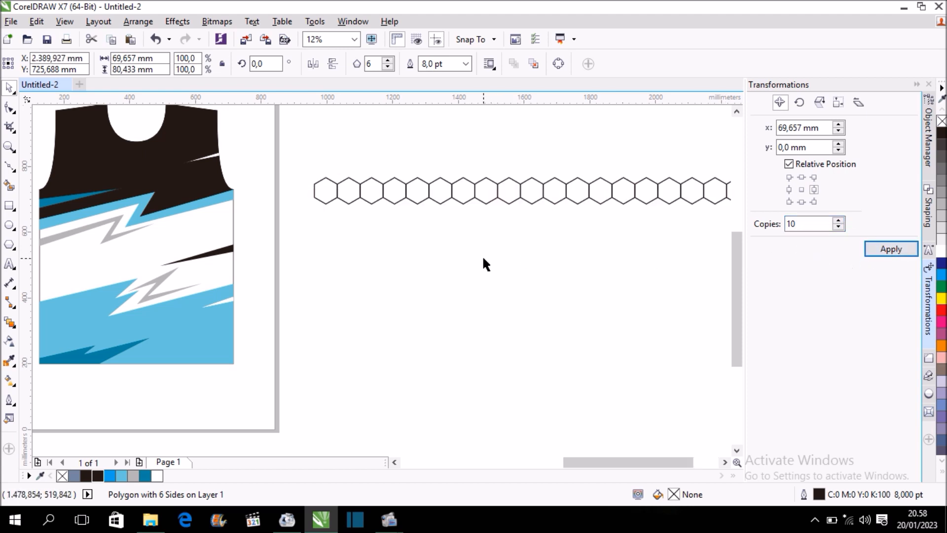
scroll(482, 261, "down", 1)
left_click(481, 254)
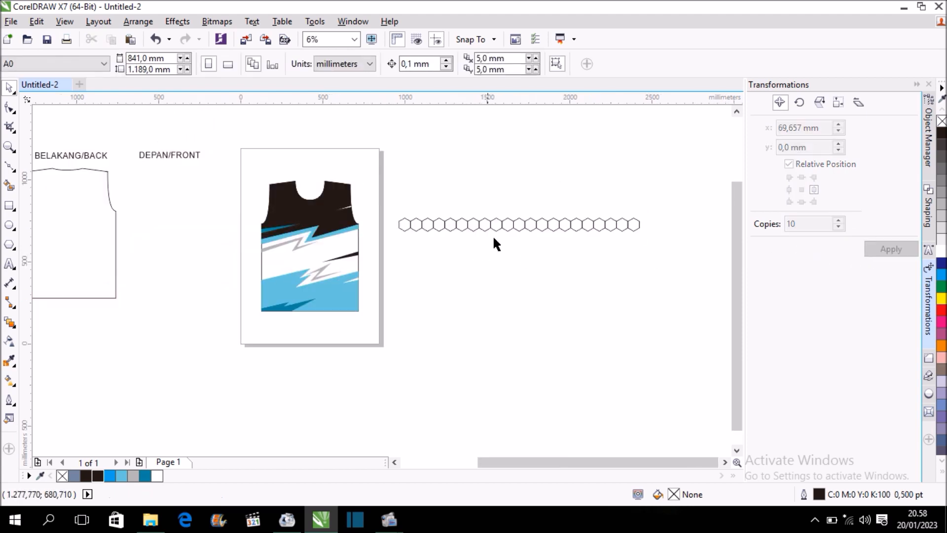
Stack the hexagon row upward with 10 position-transformed copies at a 0 mm horizontal and 80.433 mm vertical offset.
left_click_drag(389, 204, 670, 249)
left_click(803, 178)
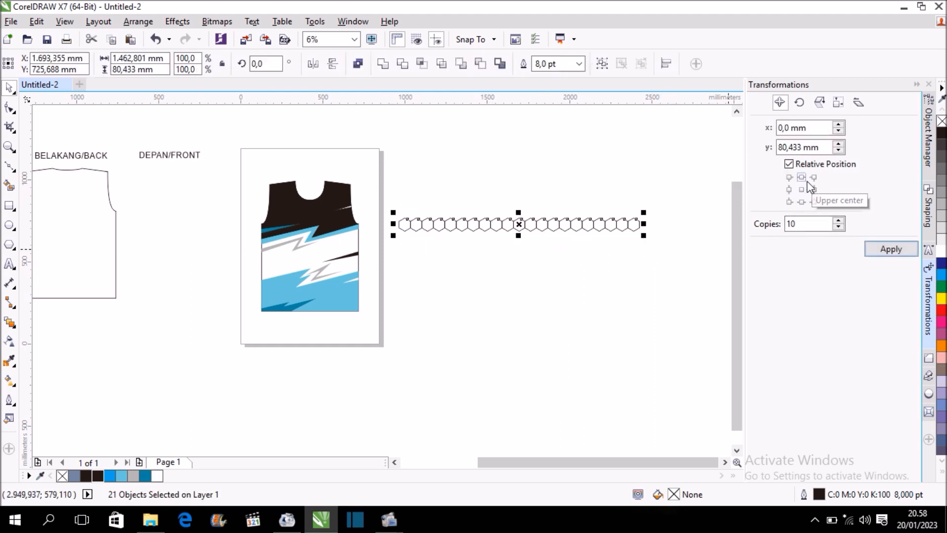
left_click(900, 253)
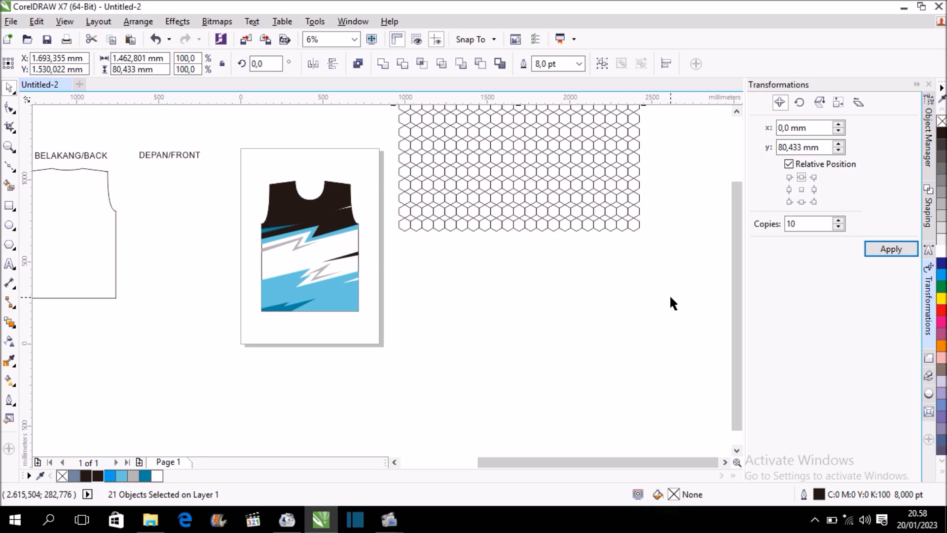
scroll(669, 295, "down", 1)
scroll(658, 263, "up", 1)
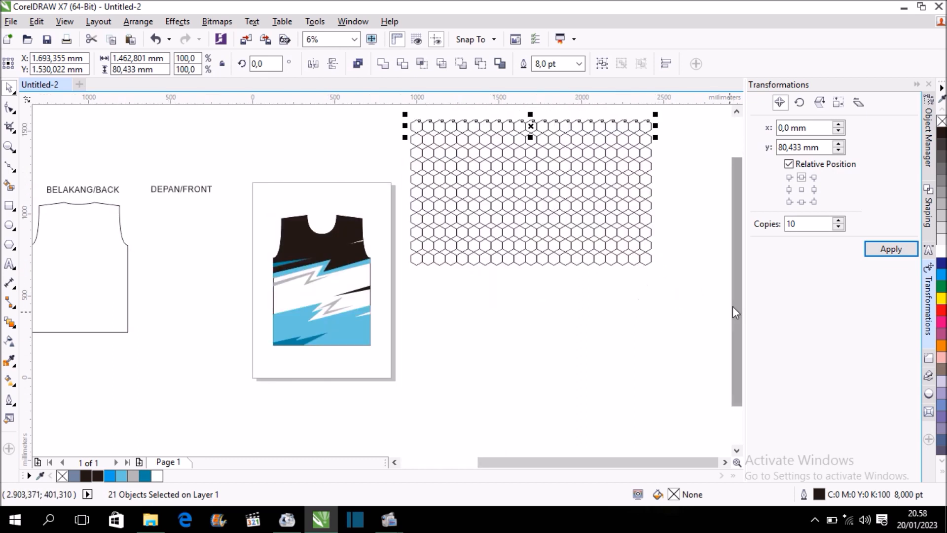
Convert the outlines of all hexagons in the grid to objects.
left_click(615, 283)
left_click_drag(396, 112, 671, 283)
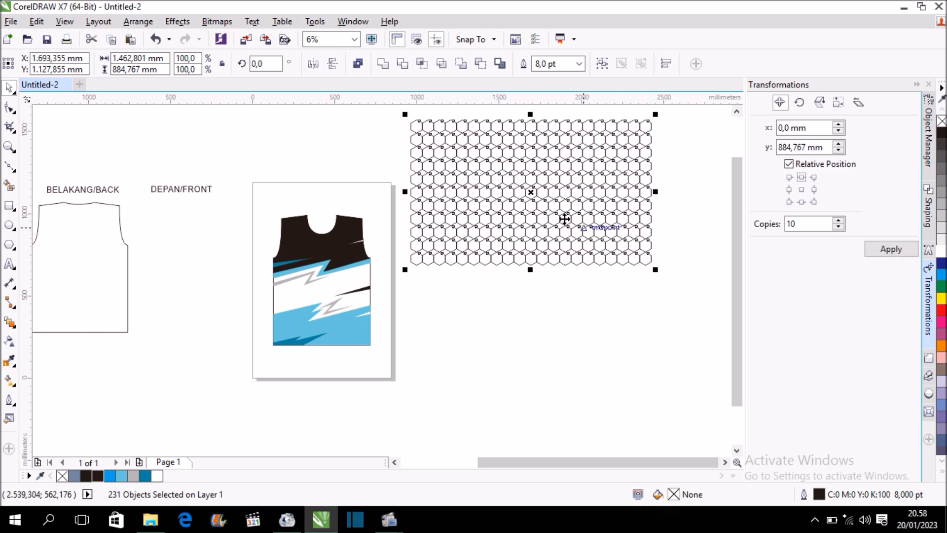
left_click(131, 24)
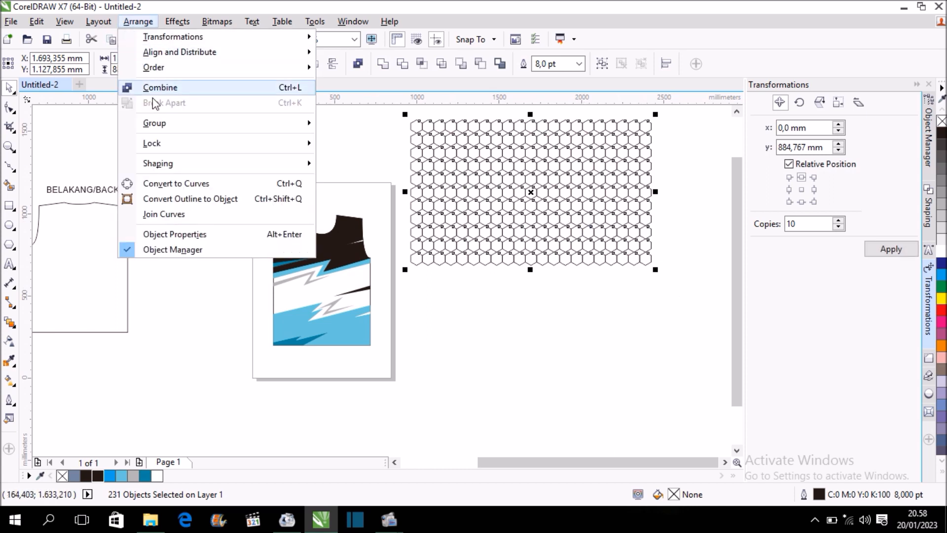
left_click(273, 199)
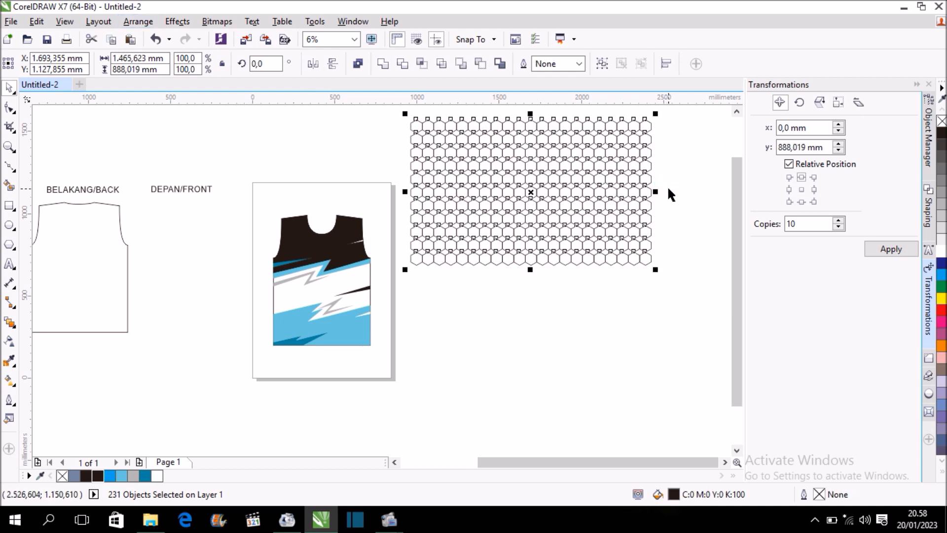
Weld the whole hexagon grid into a single curve and move it about 335 mm down, beside the jersey.
left_click(539, 205)
scroll(526, 222, "up", 2)
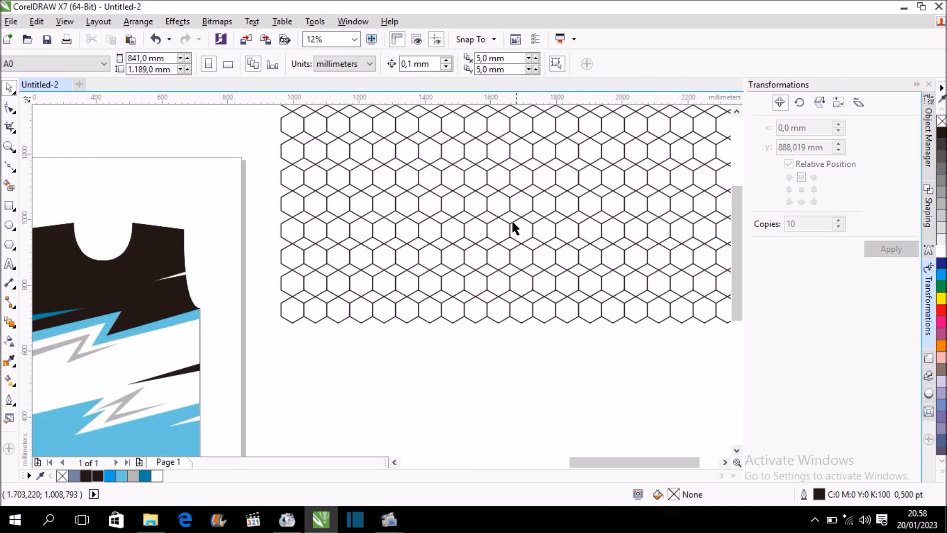
scroll(502, 220, "down", 4)
left_click_drag(444, 167, 579, 250)
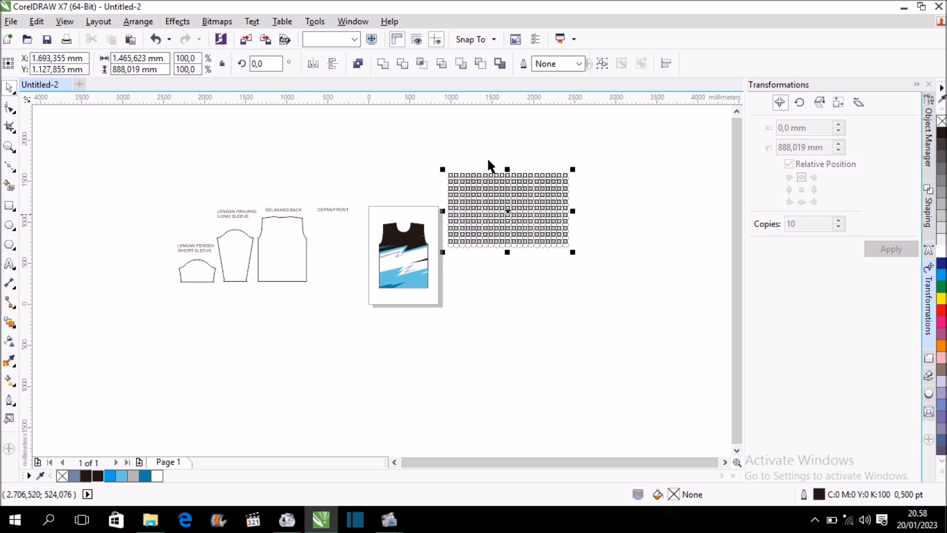
left_click(386, 64)
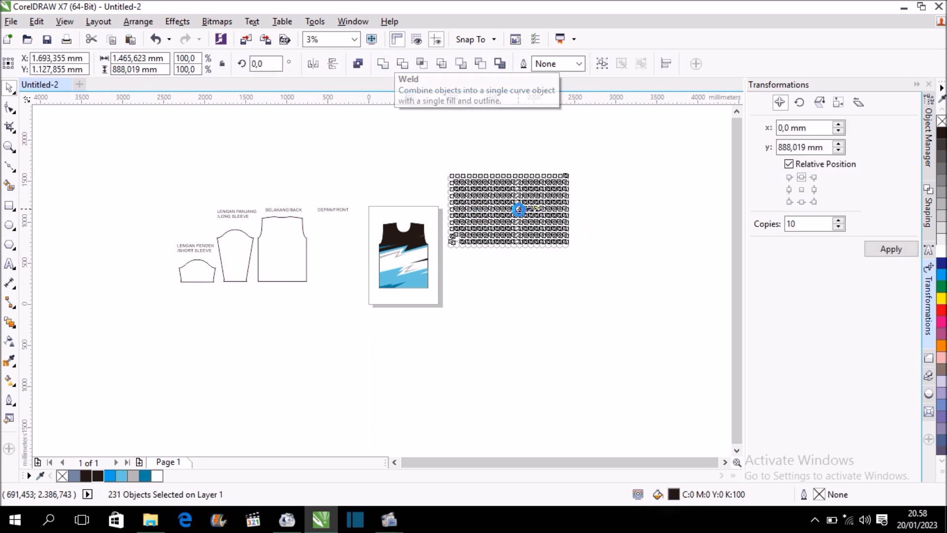
left_click_drag(519, 217, 517, 245)
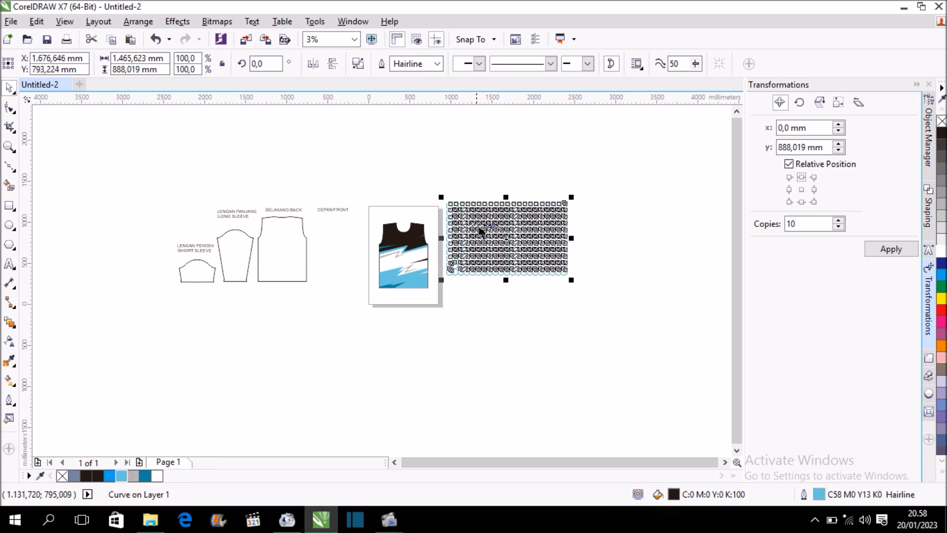
Apply a uniform transparency of 87 to the welded hexagon pattern.
scroll(482, 224, "up", 1)
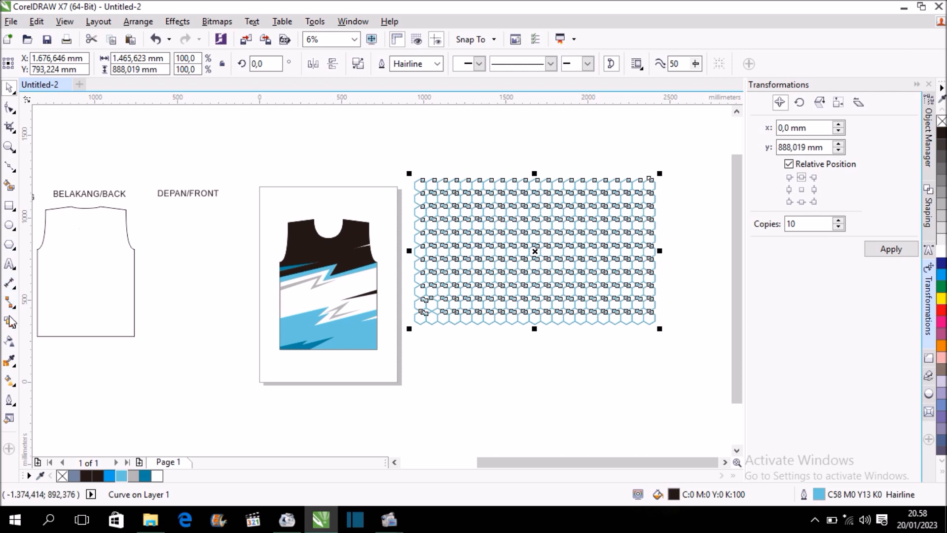
left_click(7, 343)
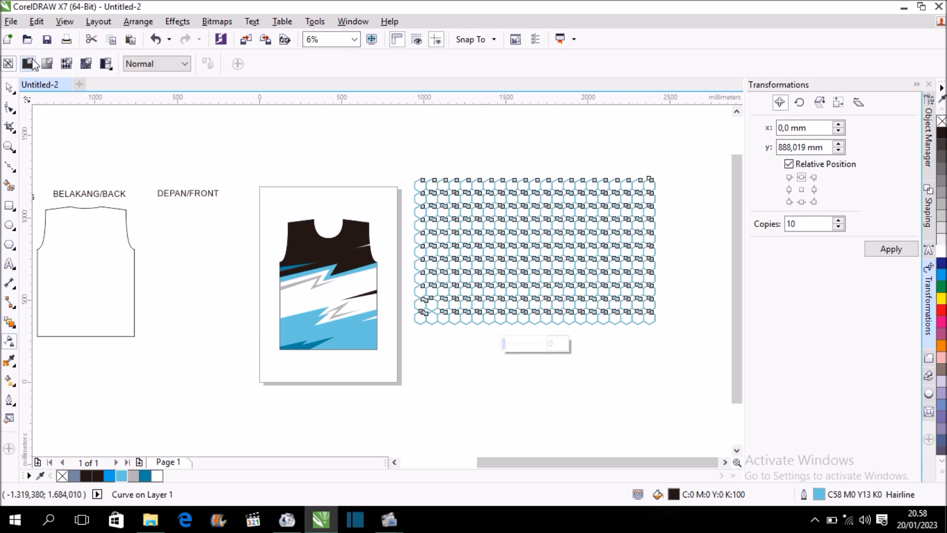
left_click(28, 63)
left_click_drag(321, 59, 330, 83)
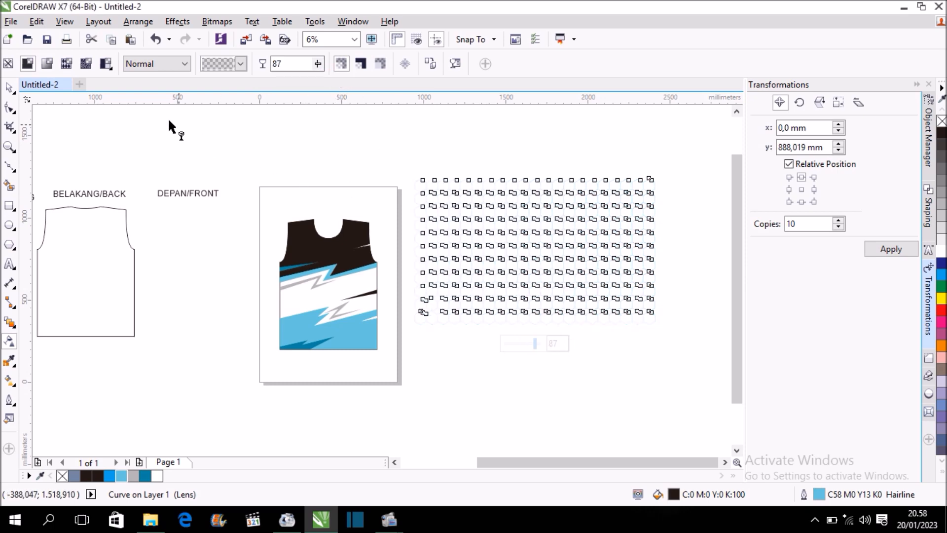
left_click(11, 89)
PowerClip the transparent hexagon pattern inside the jersey front template.
right_click(492, 217)
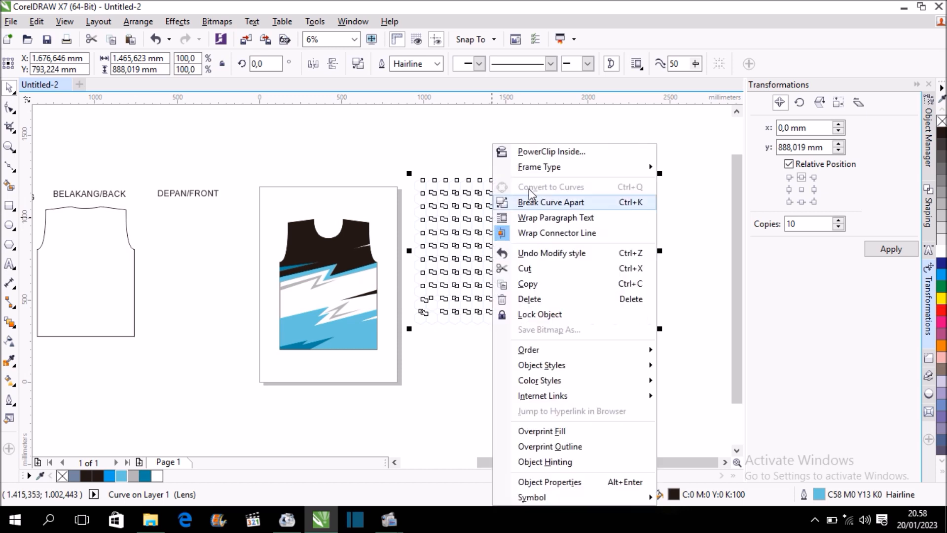
left_click(560, 153)
left_click(313, 295)
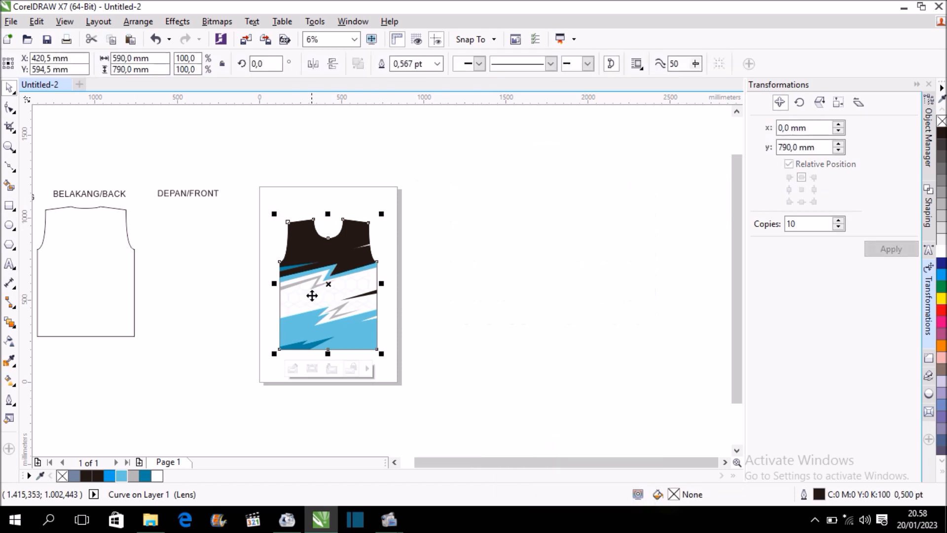
scroll(293, 306, "up", 2)
scroll(345, 302, "down", 2)
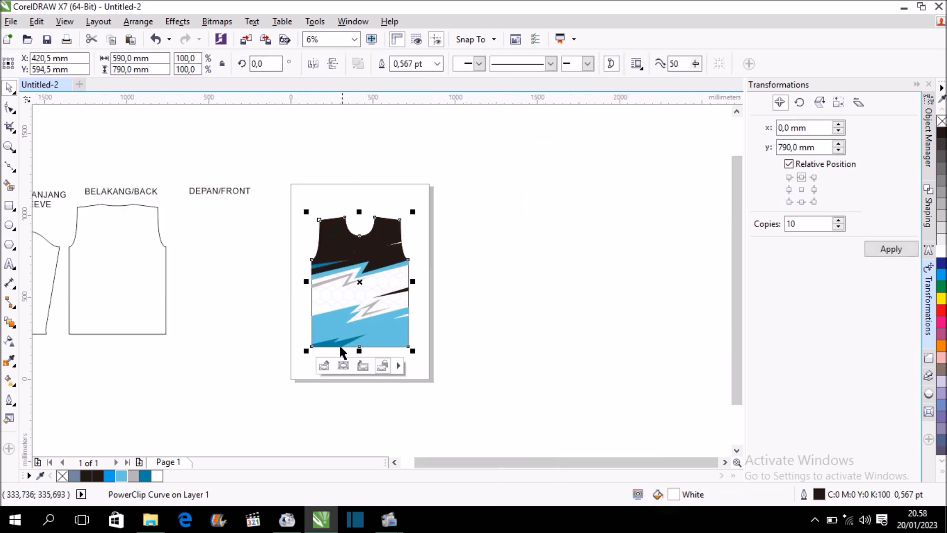
Edit the PowerClip contents, scale the hexagon pattern to 59.8% (about 876 × 531 mm) around its centre, and finish editing.
left_click(324, 366)
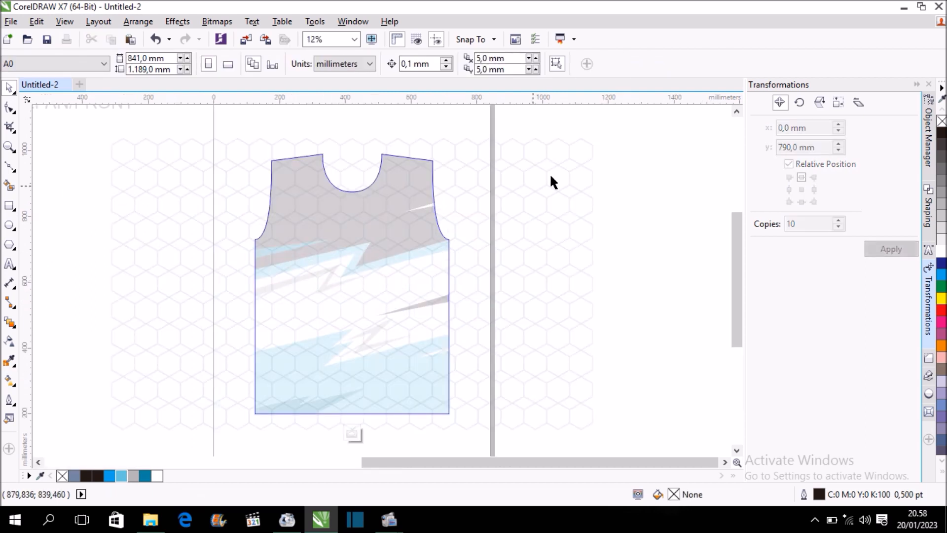
left_click(568, 163)
left_click_drag(596, 132, 571, 199)
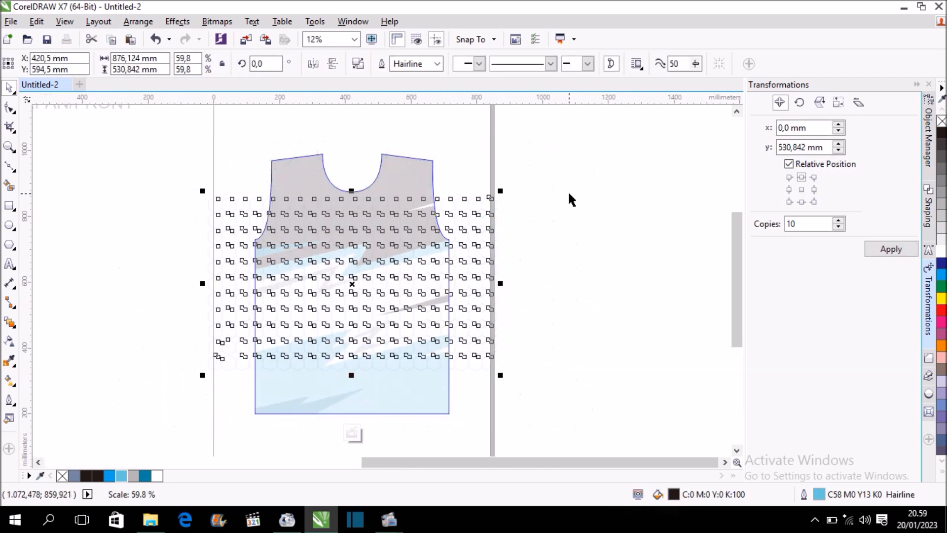
left_click(351, 433)
left_click(534, 235)
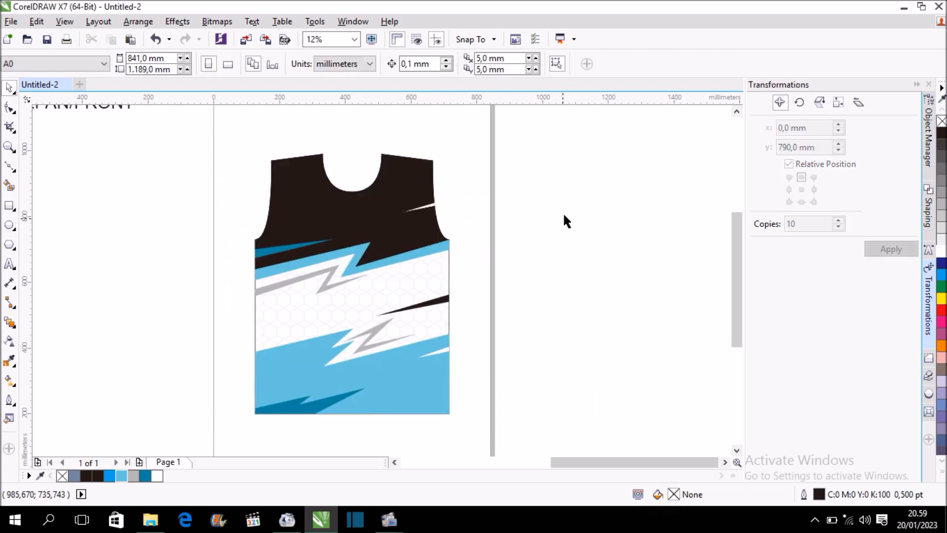
Examine the hexagon pattern and the lightning shapes on the jersey's white band, close up and as a whole.
scroll(541, 230, "down", 2)
scroll(475, 279, "up", 3)
mouse_move(459, 252)
left_mouse_down()
mouse_move(468, 245)
mouse_move(460, 251)
left_mouse_up()
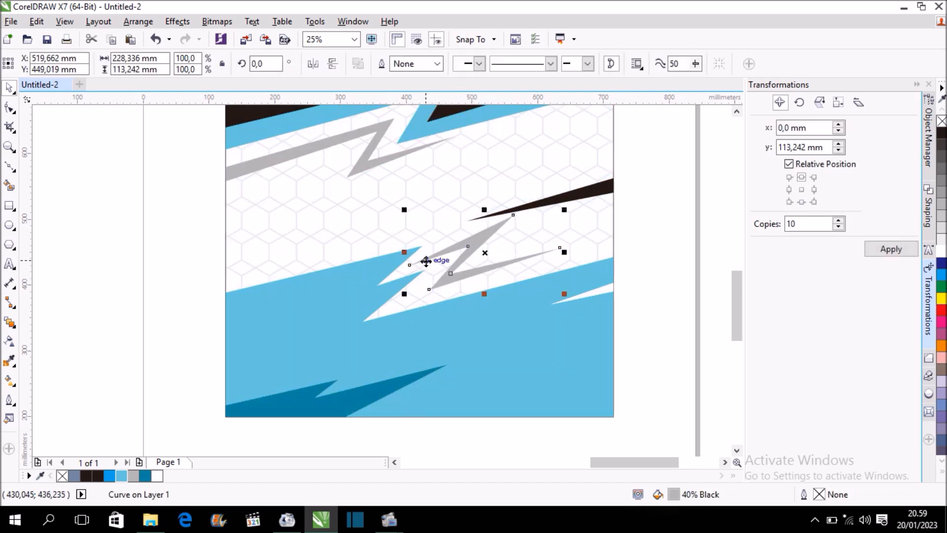
scroll(426, 261, "down", 2)
left_click(563, 235)
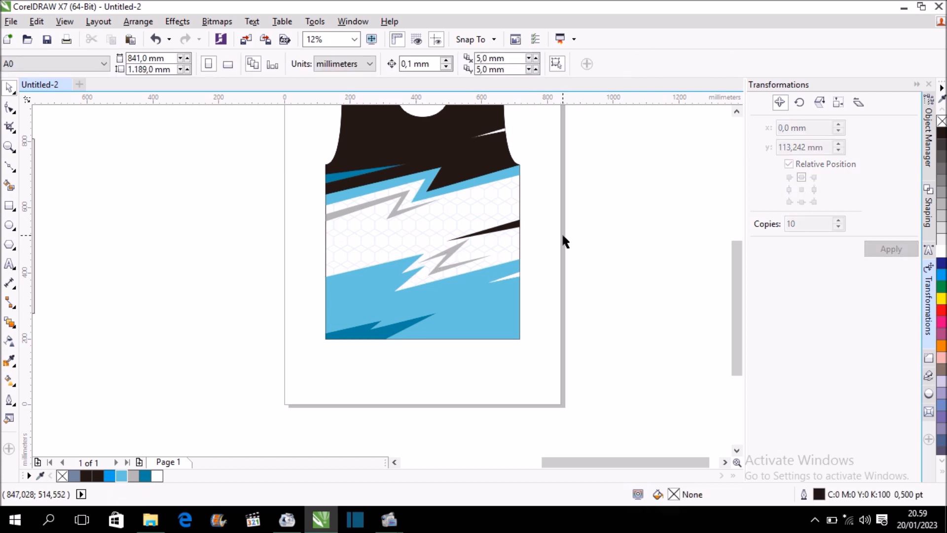
scroll(557, 237, "down", 2)
scroll(529, 193, "up", 2)
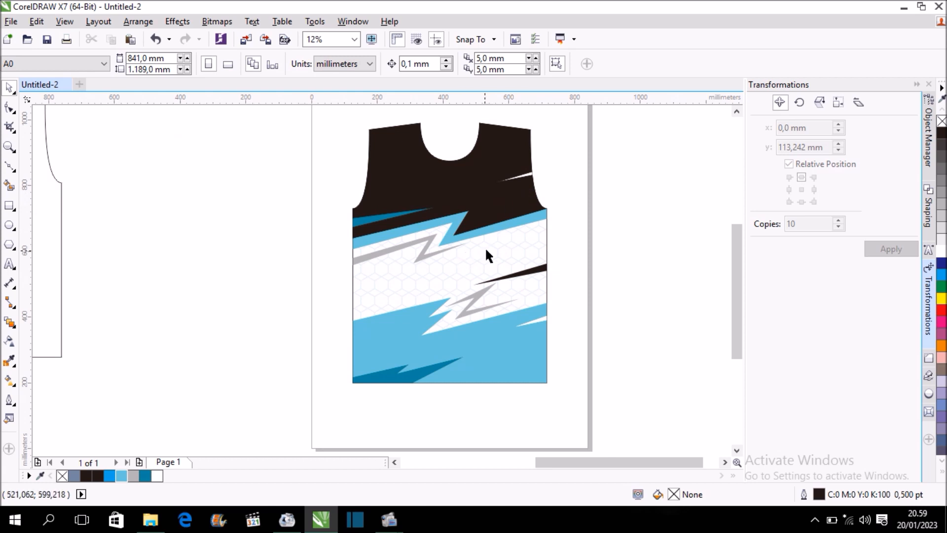
Enlarge the black spike on the white band to about 113 mm tall by moving its edge nodes up and its tip outward, and shift it slightly up.
scroll(446, 286, "up", 1)
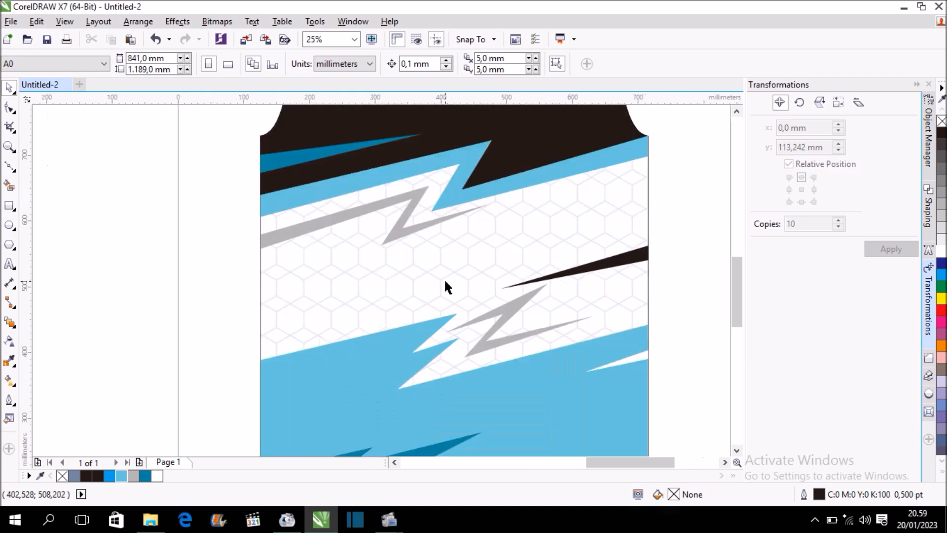
left_click(624, 264)
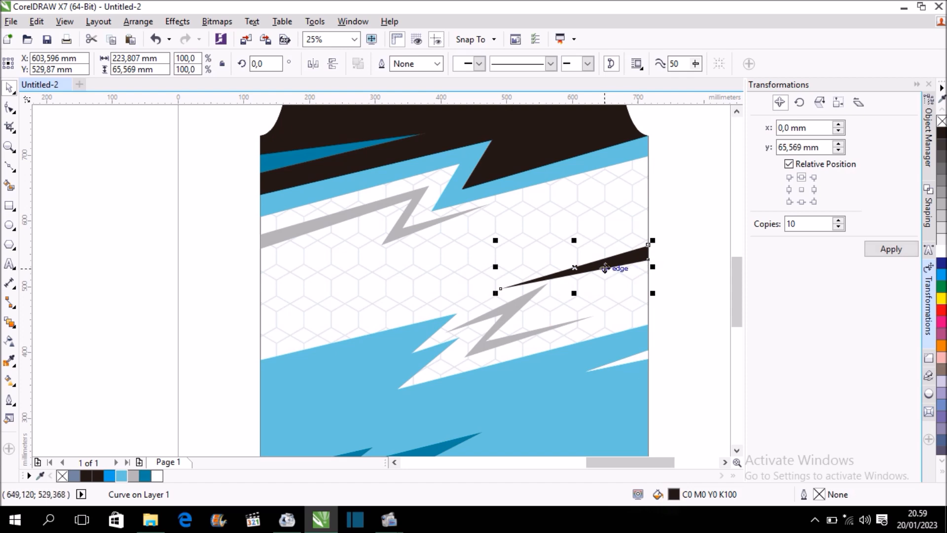
left_click(9, 111)
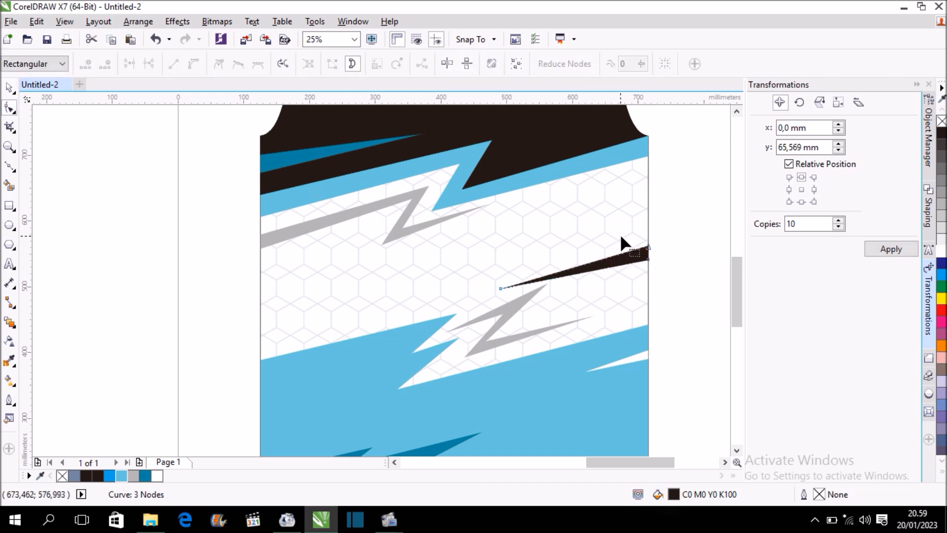
mouse_move(648, 244)
left_mouse_down()
mouse_move(649, 231)
mouse_move(648, 253)
left_mouse_up()
left_click_drag(502, 286, 444, 306)
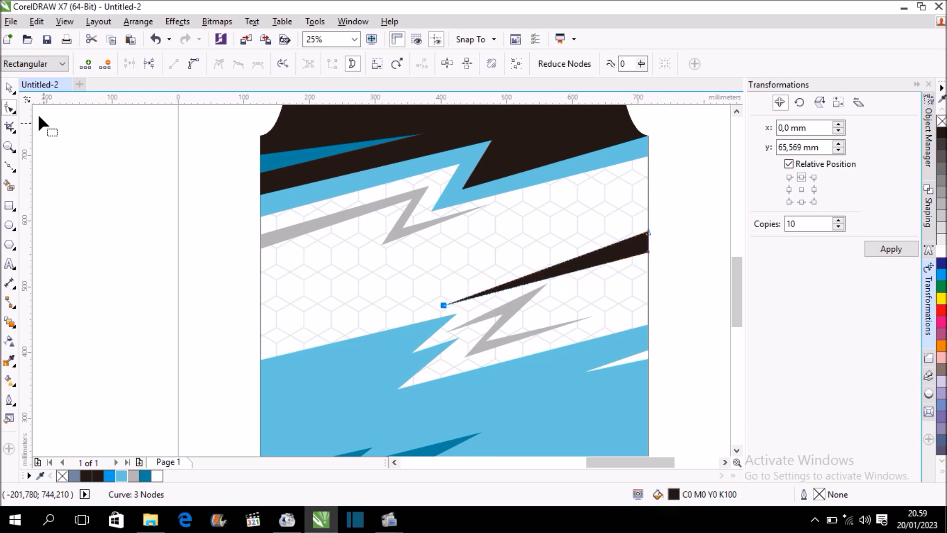
left_click(8, 88)
mouse_move(543, 270)
left_mouse_down()
mouse_move(550, 274)
mouse_move(546, 254)
mouse_move(547, 264)
left_mouse_up()
left_click(675, 226)
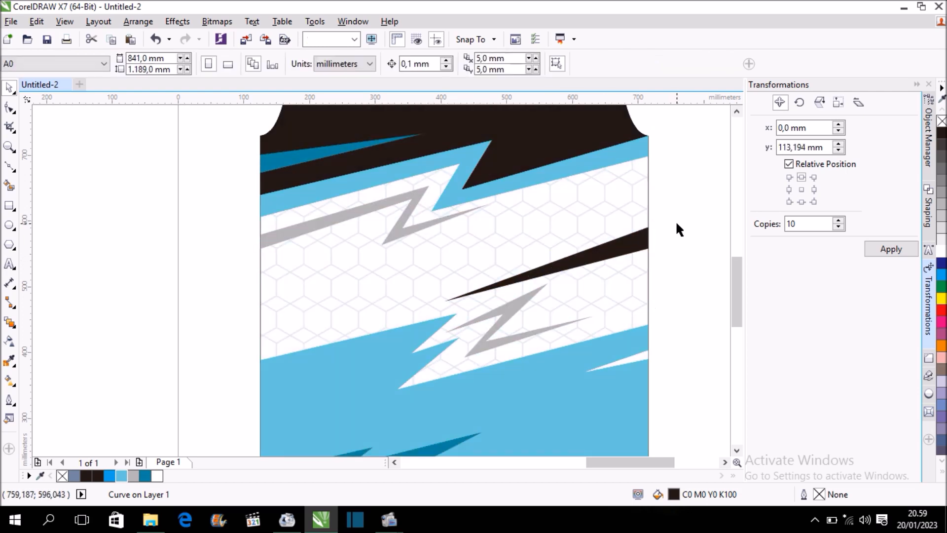
Move the lower inner bend node of the lower grey lightning bolt right and slightly up to thicken it.
scroll(417, 268, "down", 1)
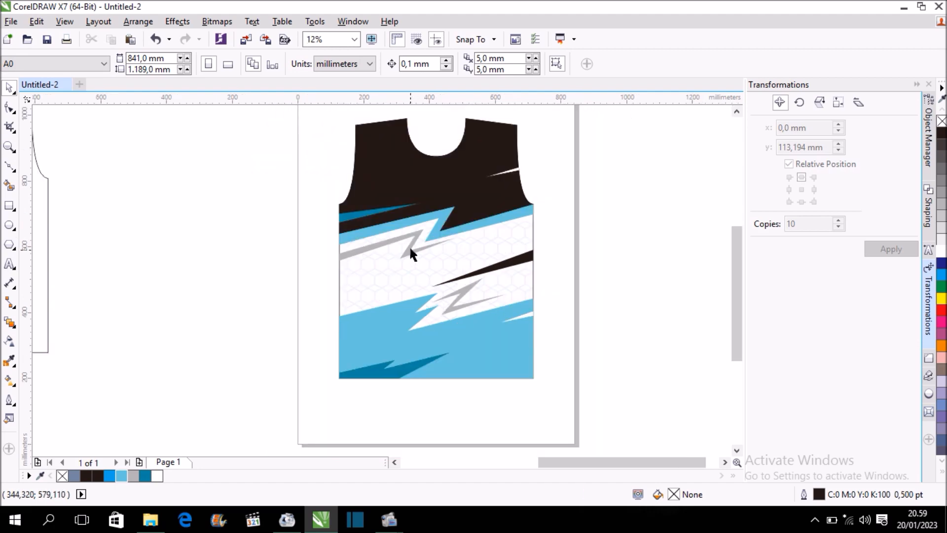
scroll(473, 296, "up", 1)
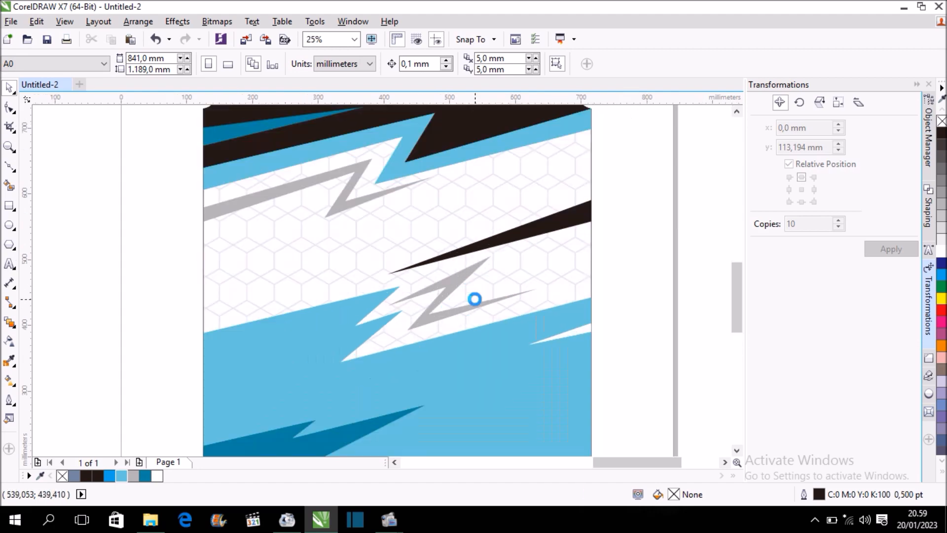
scroll(452, 304, "up", 1)
key("F10")
left_click(416, 318)
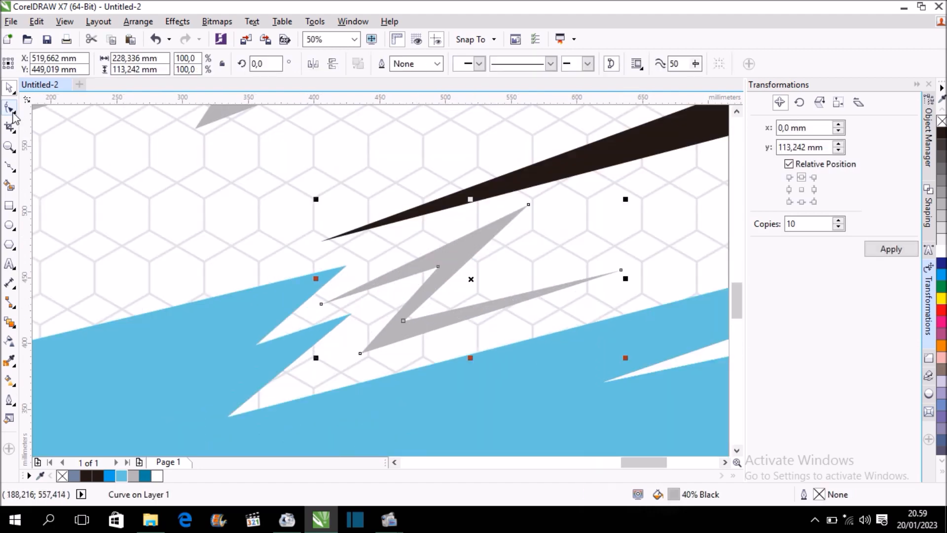
left_click_drag(405, 320, 443, 304)
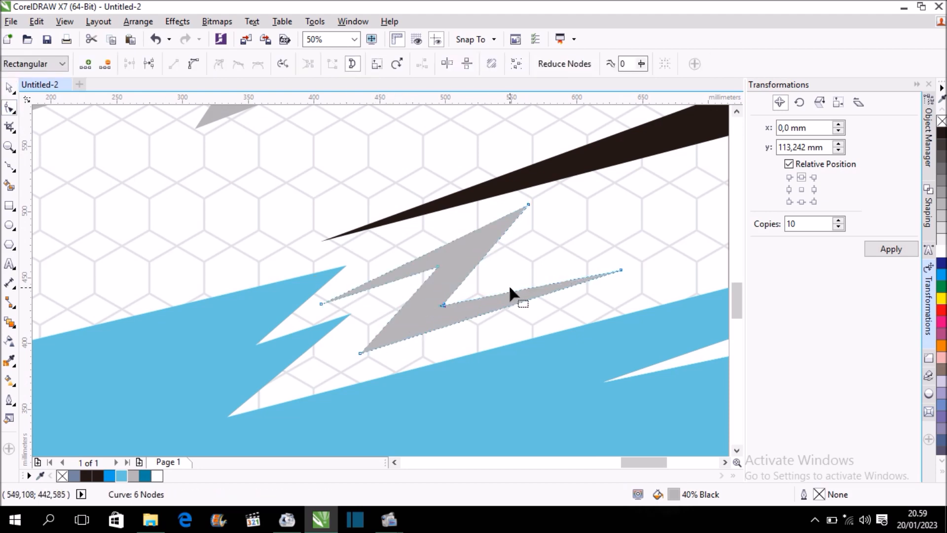
Move the lower grey bolt's upper tip node and upper inner bend node to the right and deselect the bolt.
scroll(508, 284, "down", 1)
scroll(517, 245, "up", 1)
left_click_drag(518, 245, 537, 252)
left_click_drag(430, 304, 448, 310)
scroll(462, 308, "down", 1)
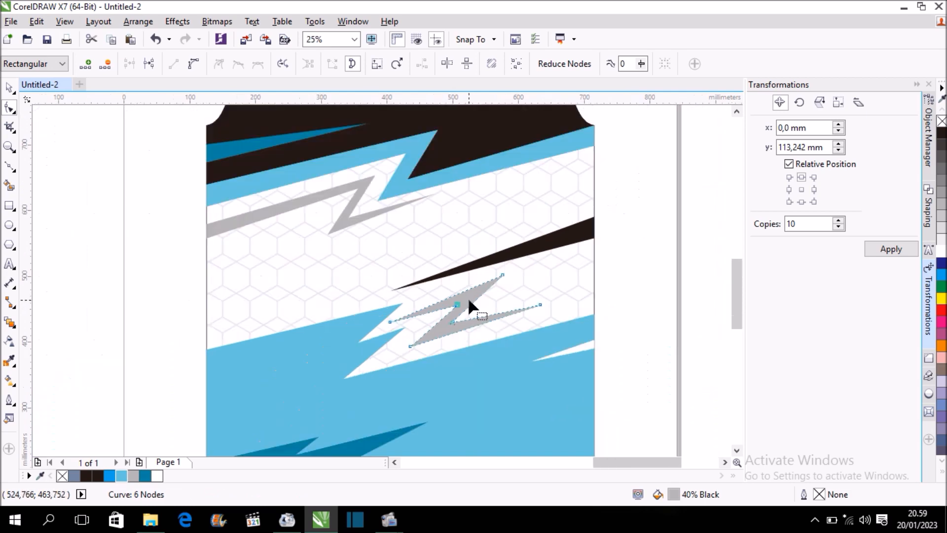
left_click(8, 88)
left_click(121, 206)
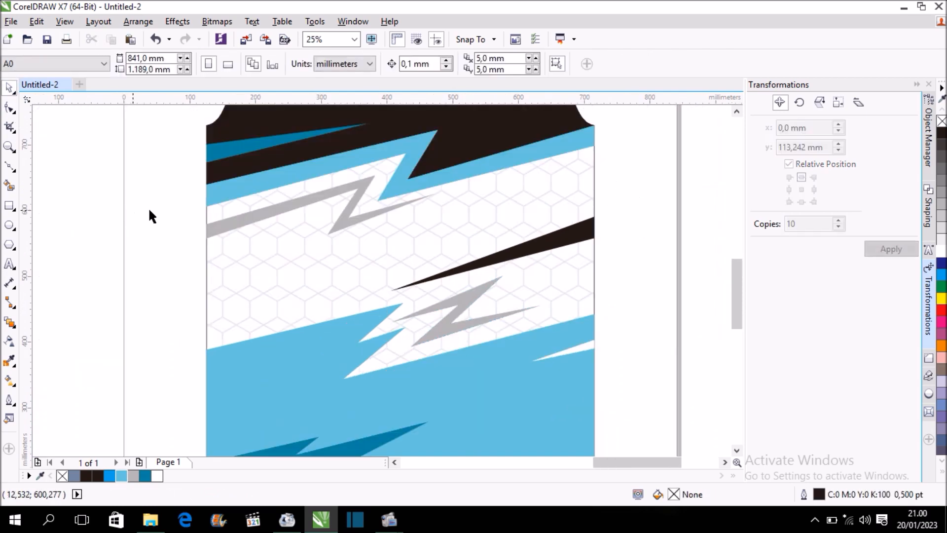
Add the artistic text "BIKE FORE LIVE" at 100 pt on the jersey's white band below the upper grey lightning bolt.
scroll(238, 224, "down", 1)
left_click_drag(733, 255, 733, 234)
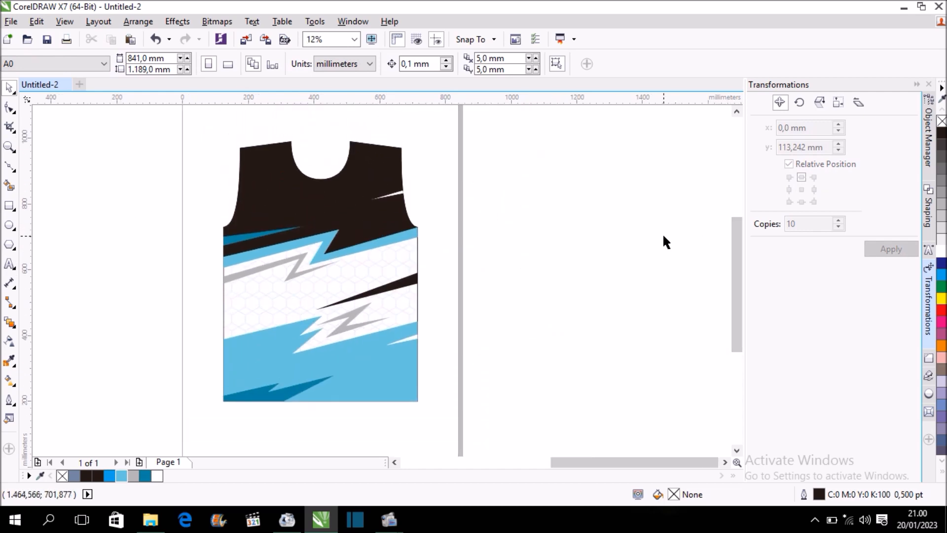
left_click(10, 266)
scroll(275, 281, "up", 2)
scroll(275, 281, "down", 2)
left_click(246, 296)
left_click(480, 64)
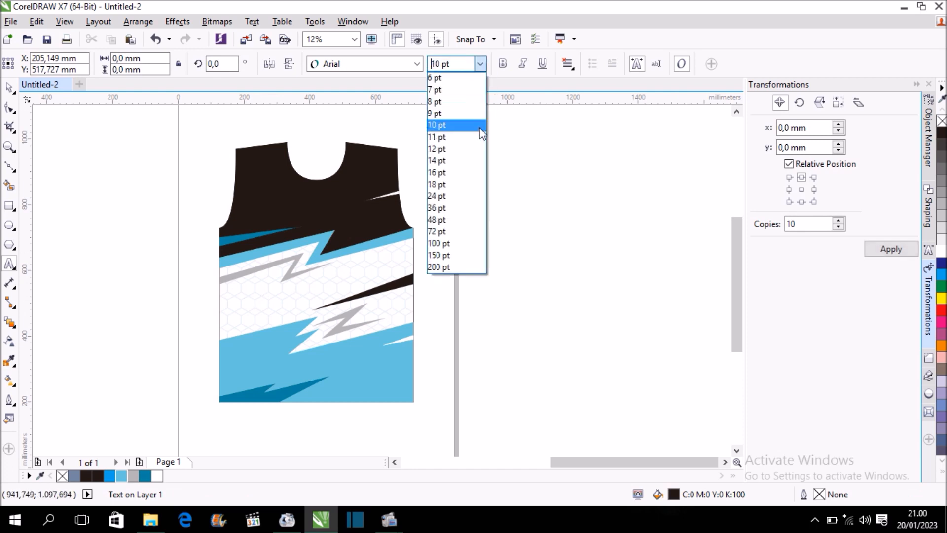
left_click(464, 242)
scroll(285, 283, "up", 2)
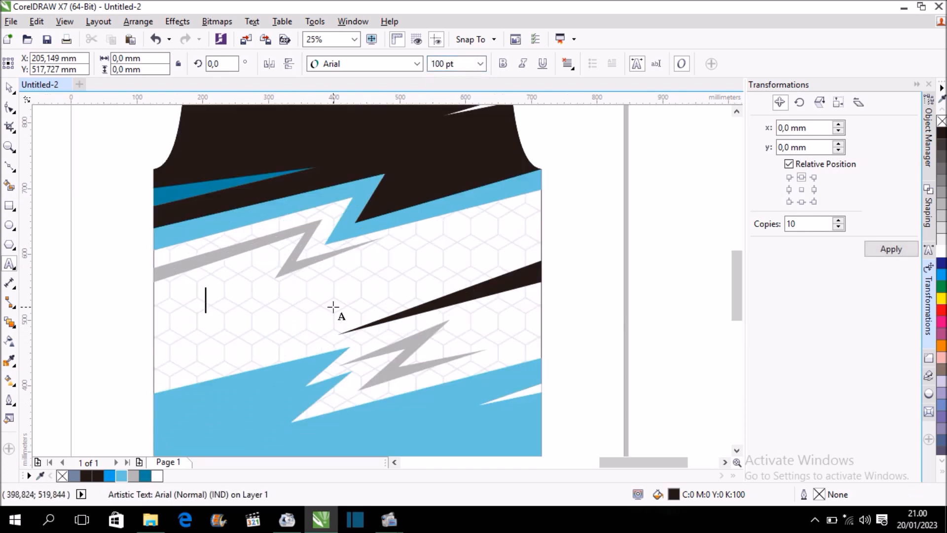
type("BIK")
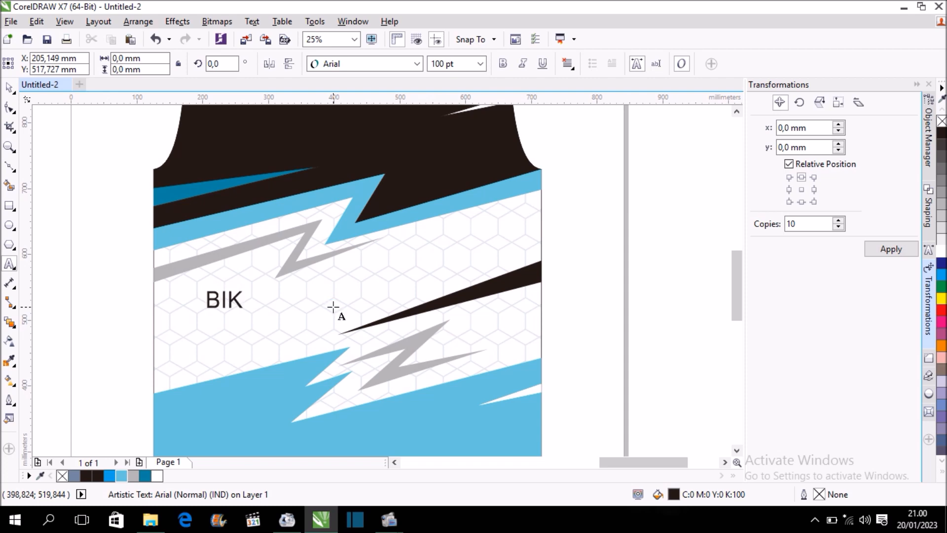
type("E FORE ")
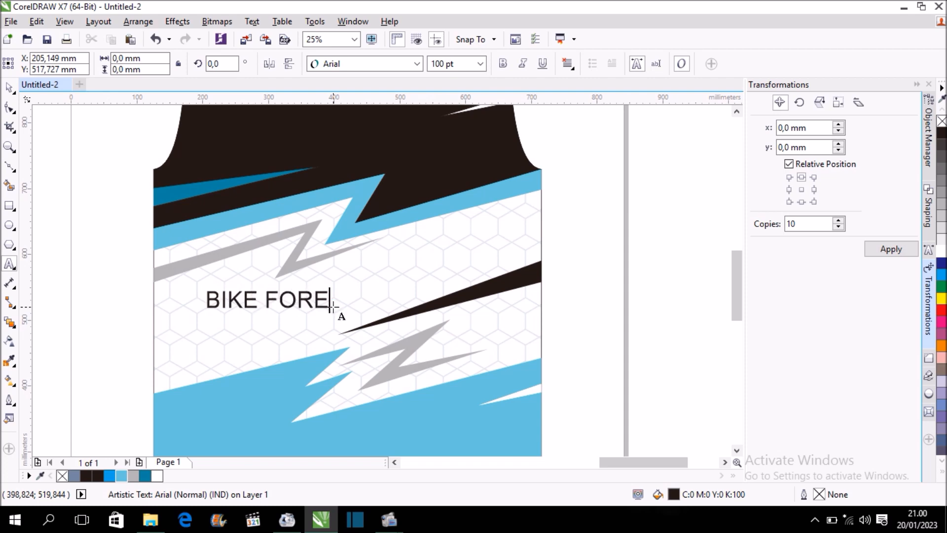
type("LIVE")
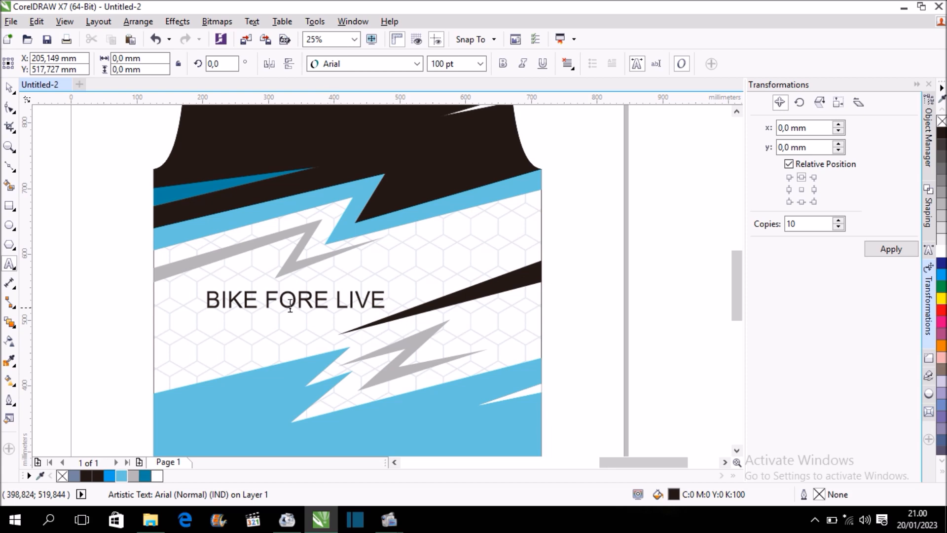
left_click(10, 88)
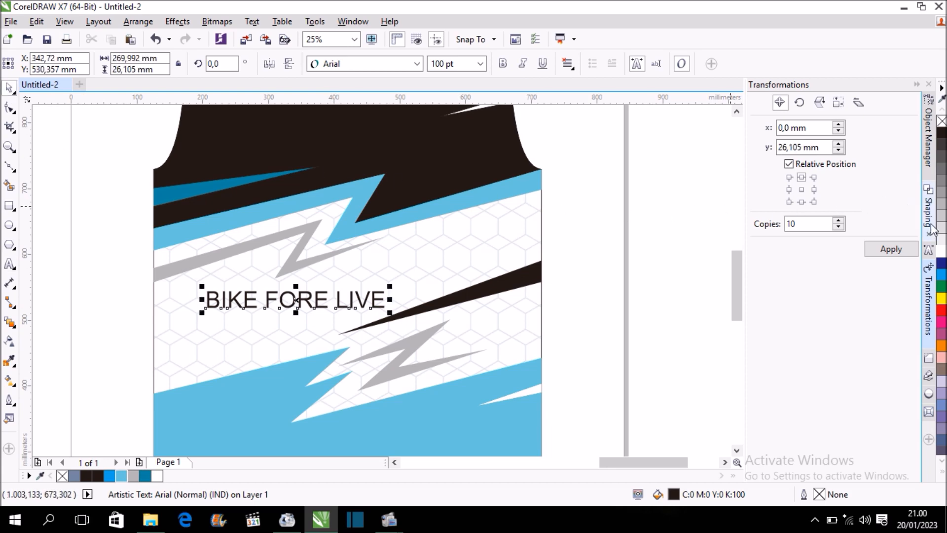
Set the slogan's font to a Black Lives and enlarge it to about 155 pt, about 423 mm wide.
left_click(929, 257)
left_click(833, 133)
left_click(826, 154)
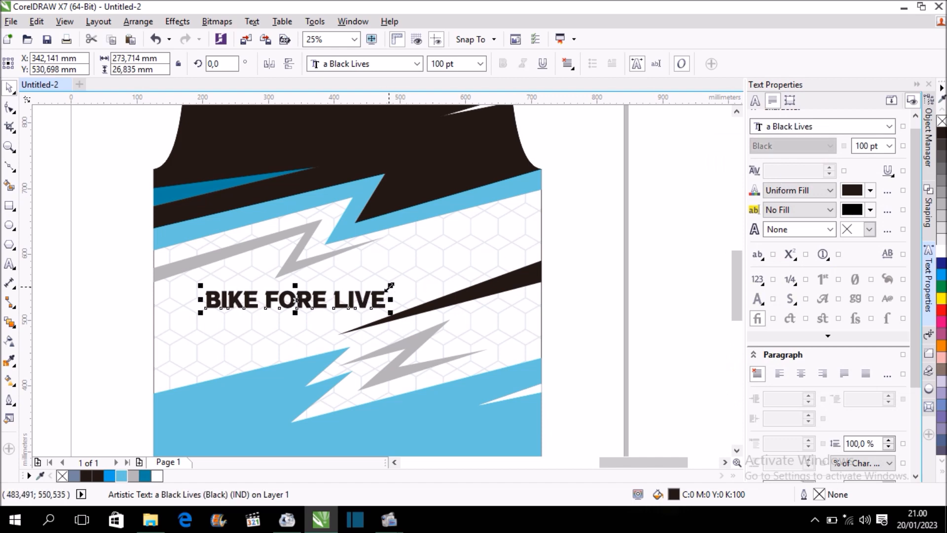
left_click_drag(389, 285, 486, 237)
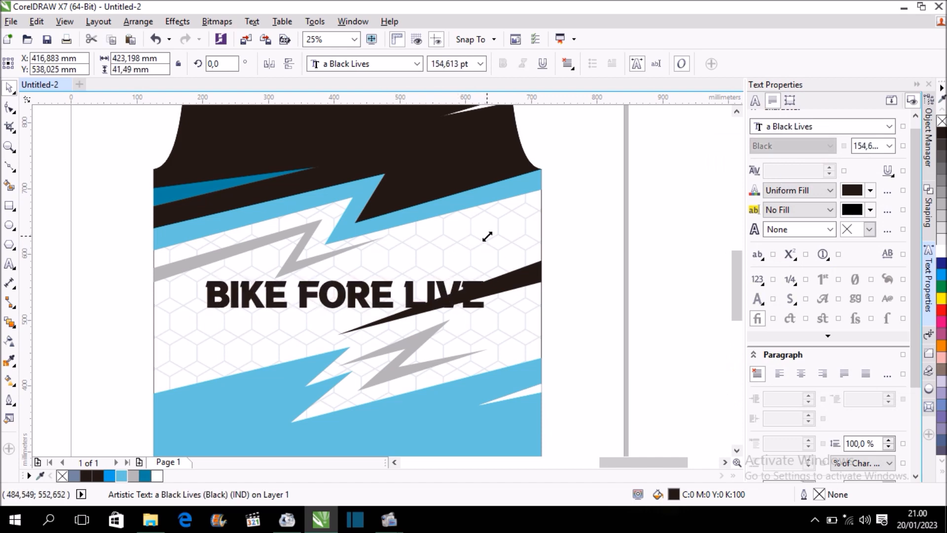
Rotate the slogan about 15.9° counterclockwise to follow the slanted band, and move it slightly up and right.
left_click(348, 296)
left_click_drag(490, 275, 498, 230)
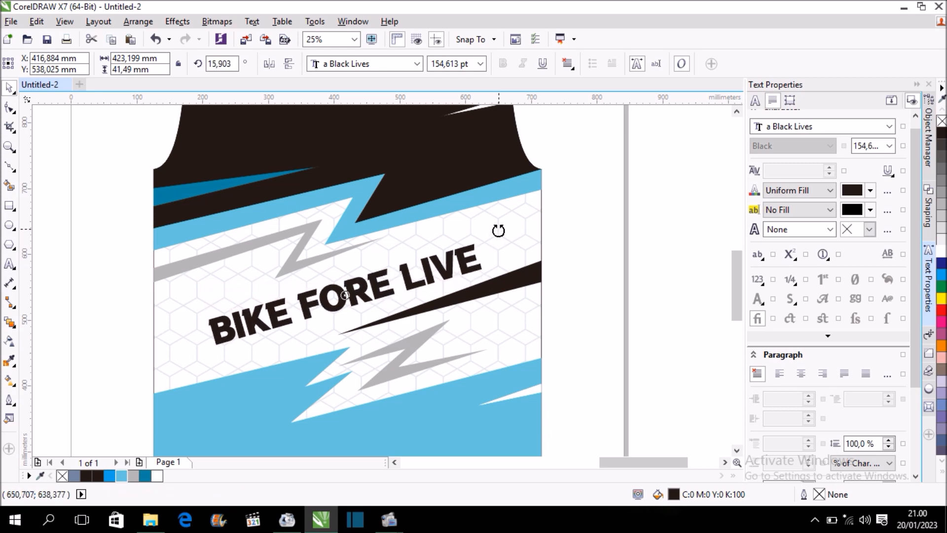
left_click(604, 224)
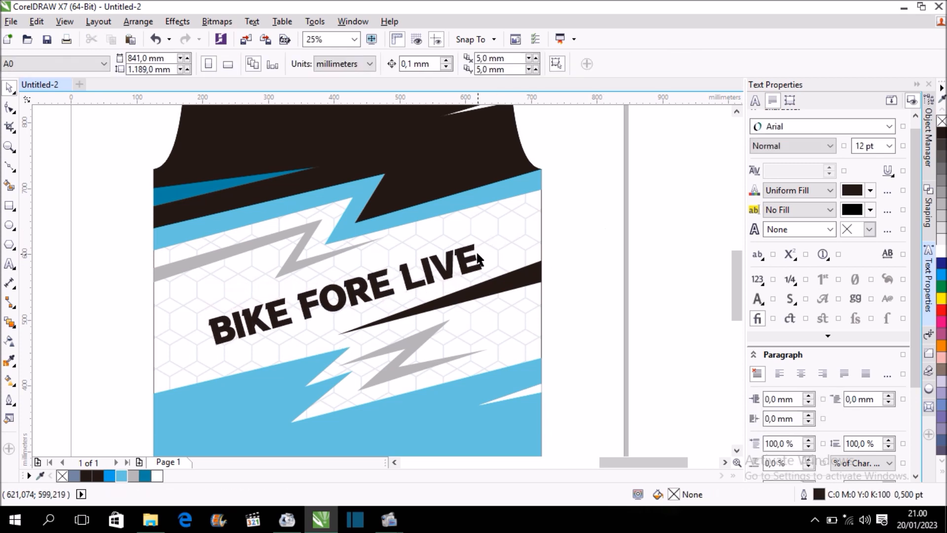
left_click_drag(473, 248, 479, 232)
left_click(502, 216, "shift")
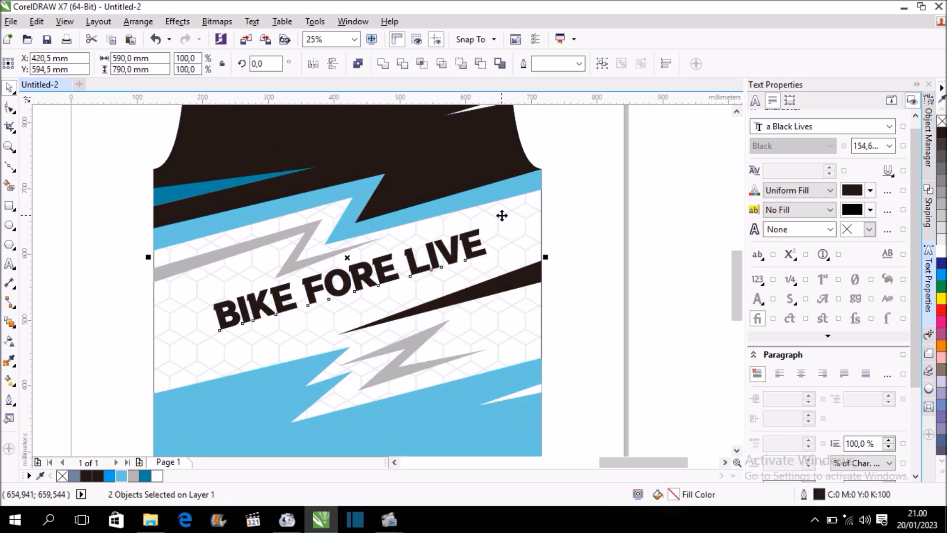
left_click(611, 212)
Enlarge the slogan to about 186 pt at a tilt of about 14.6° and shift it to center it on the white band.
left_click(488, 256)
left_click_drag(512, 216, 531, 212)
left_click(616, 213)
scroll(417, 299, "down", 2)
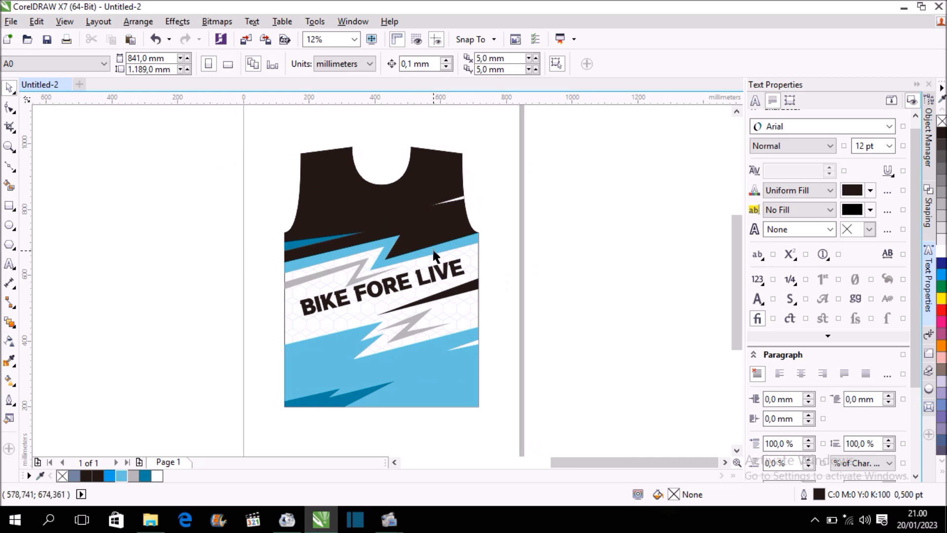
scroll(433, 258, "up", 2)
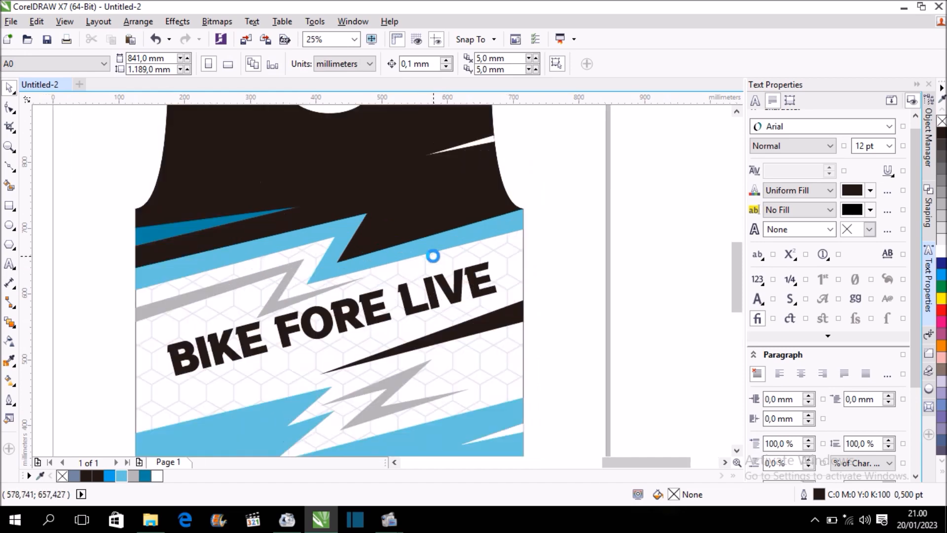
scroll(434, 254, "down", 2)
scroll(402, 285, "up", 2)
left_click_drag(402, 284, 395, 285)
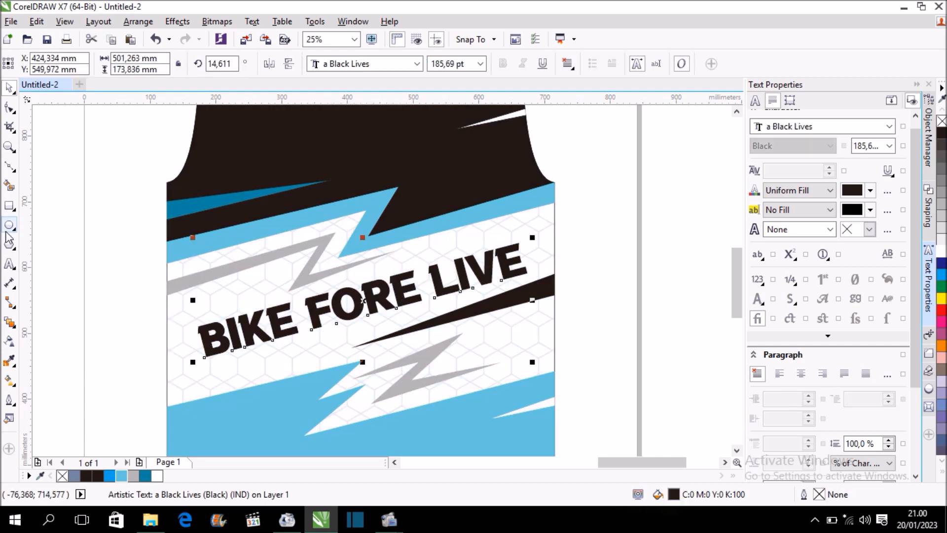
Correct the slogan to "BIKE FOR LIVE" and enlarge it to about 203 pt, about 503 mm across.
left_click(9, 264)
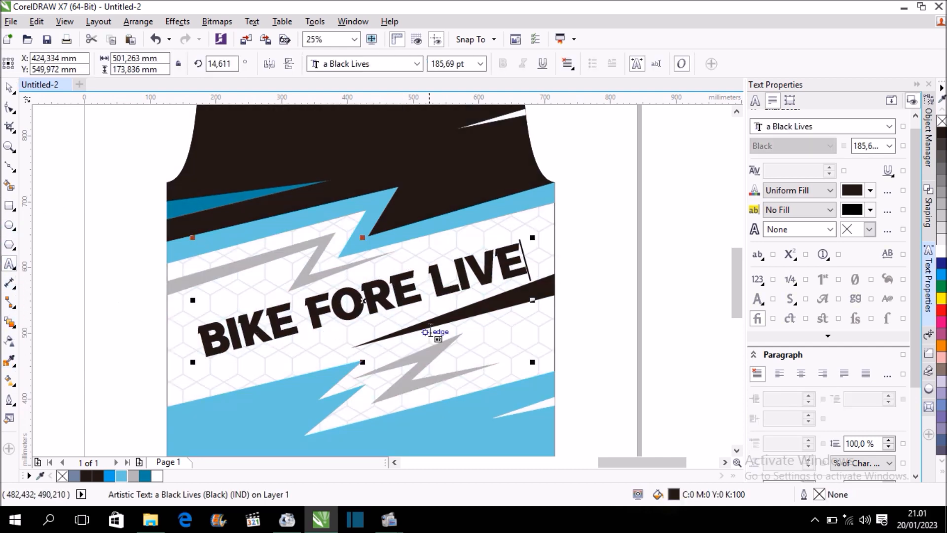
left_click(421, 296)
key("BackSpace")
left_click(9, 87)
left_click_drag(505, 245, 534, 235)
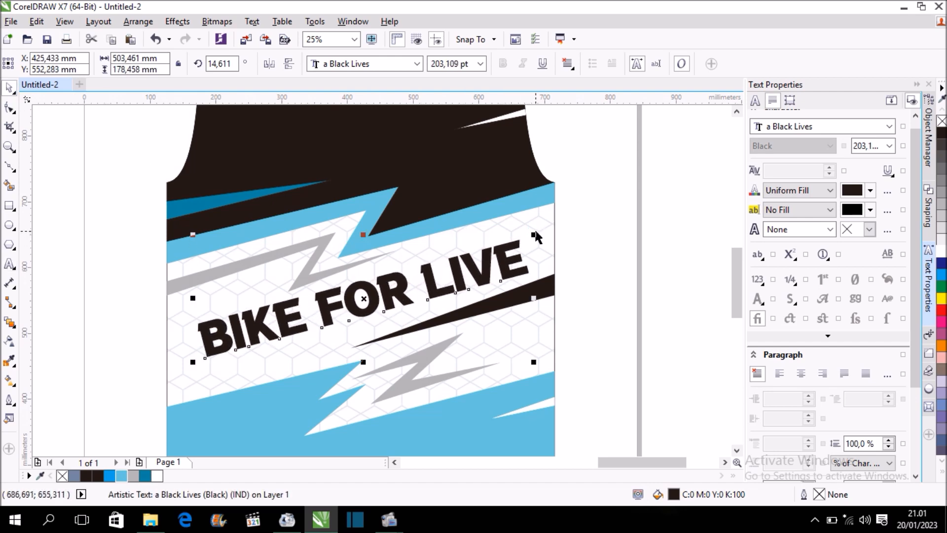
Give the slogan a white 8 pt outline with rounded corners, placed behind the fill and scaling with the object, and deselect it.
left_click(10, 398)
left_click(84, 291)
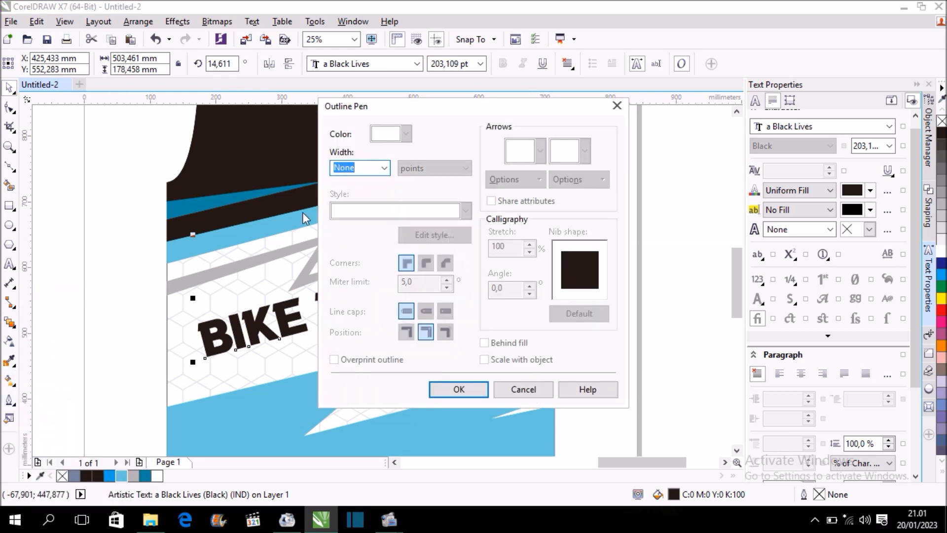
left_click(385, 168)
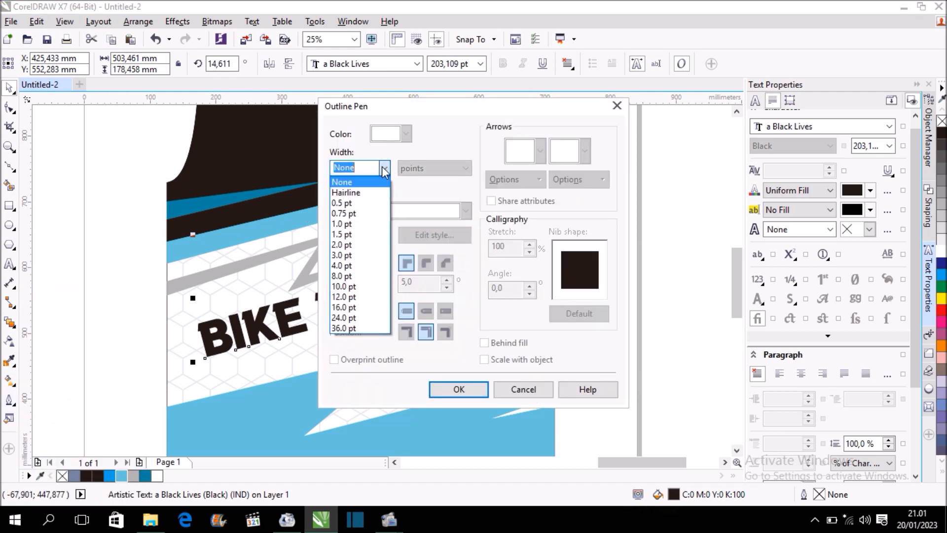
left_click(364, 279)
left_click(425, 263)
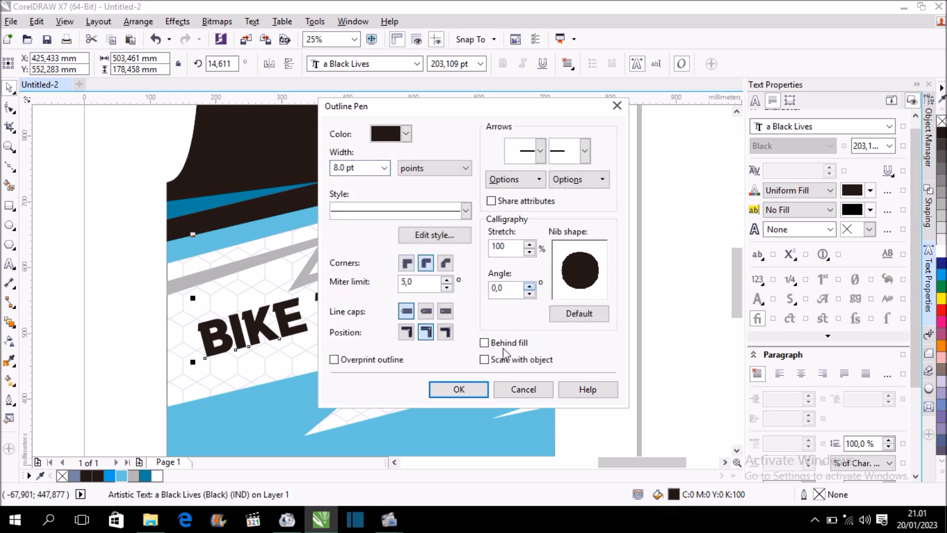
left_click(406, 134)
left_click(417, 158)
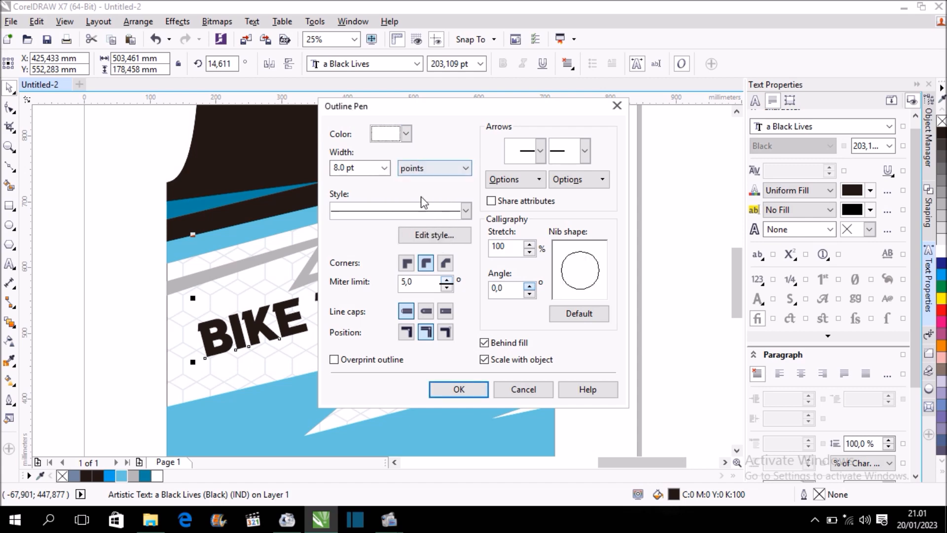
left_click(466, 391)
scroll(471, 264, "up", 1)
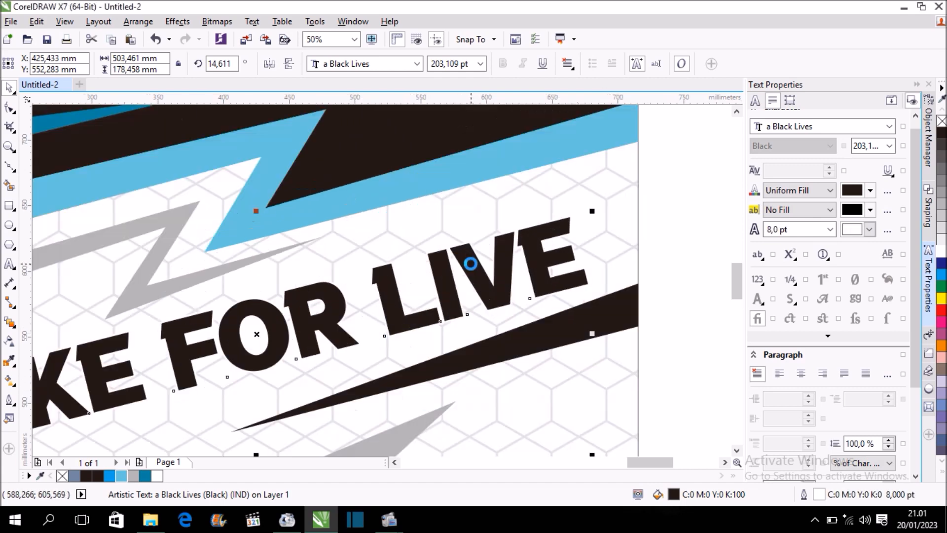
scroll(471, 263, "down", 2)
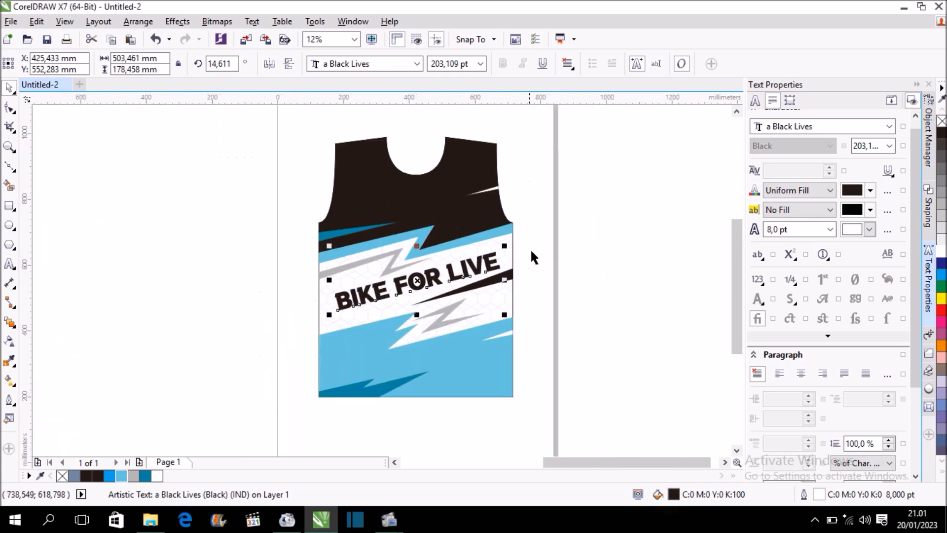
left_click(546, 238)
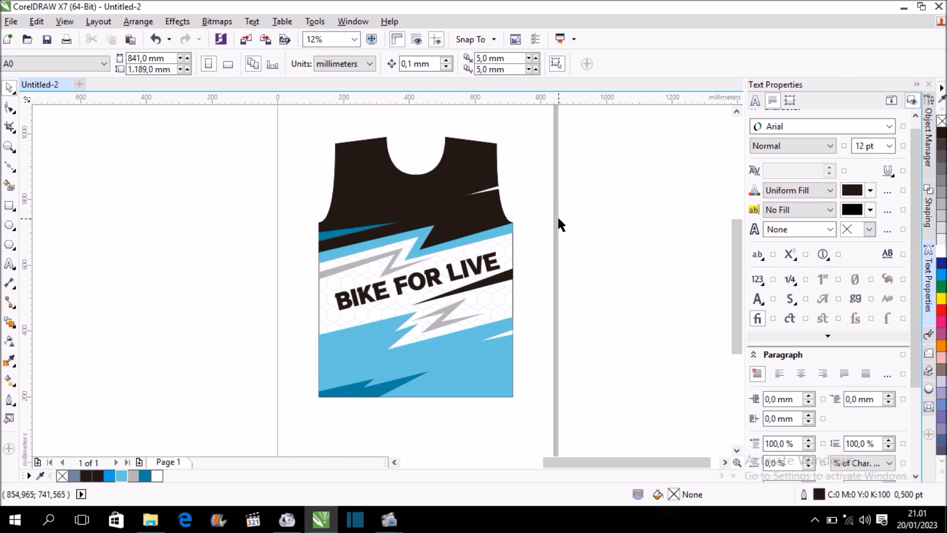
Move the complete jersey front about 970 mm, onto the empty area beside the page, and group all its objects.
scroll(309, 217, "down", 1)
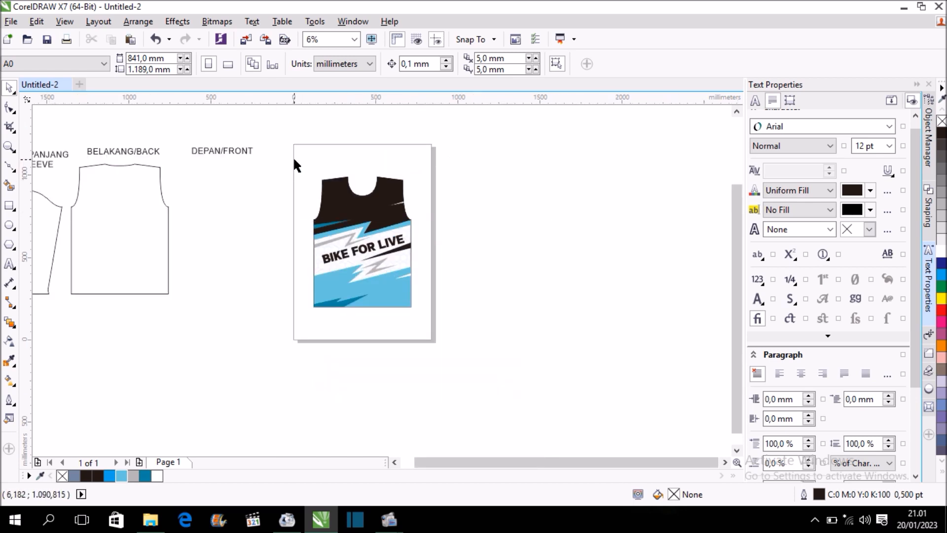
left_click_drag(307, 170, 437, 319)
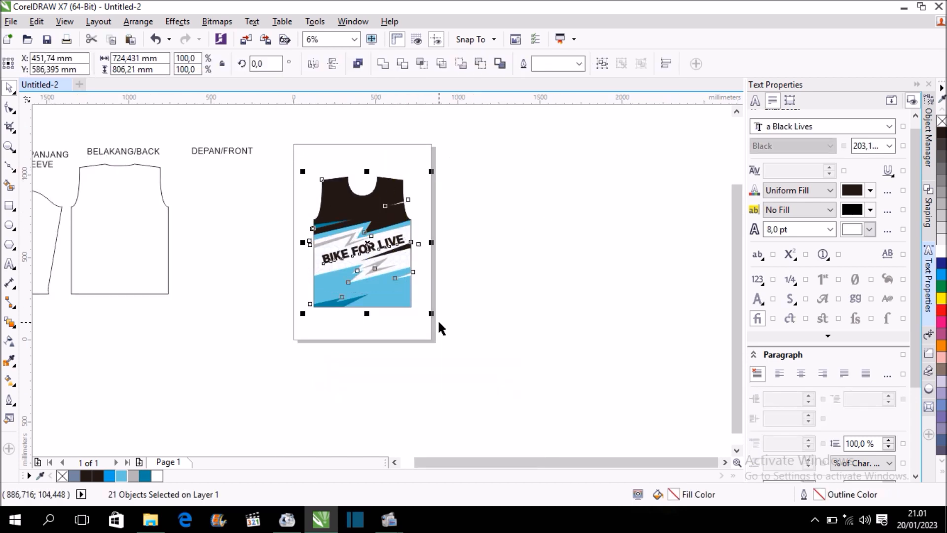
left_click_drag(376, 256, 530, 231)
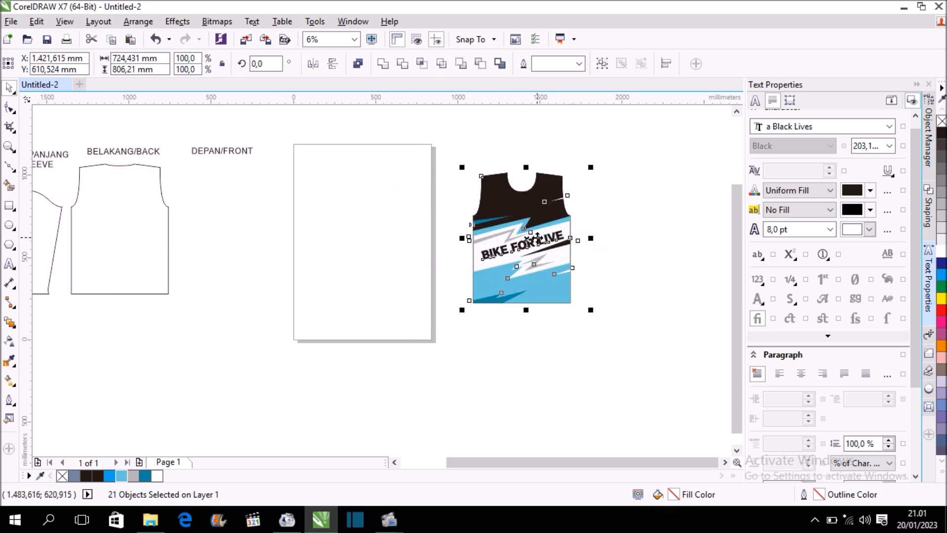
key("ctrl+g")
left_click(624, 210)
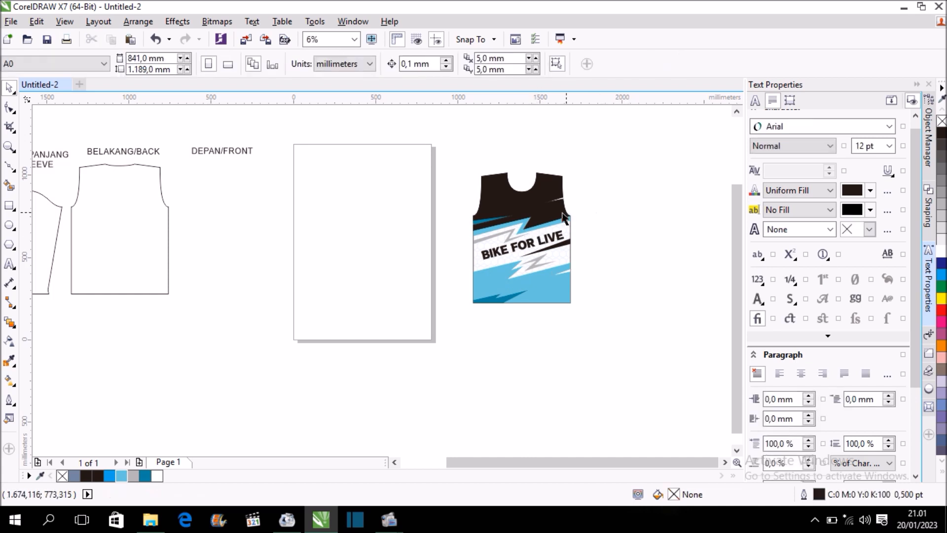
Center the BELAKANG/BACK pattern outline on the page and deselect it.
left_click(111, 172)
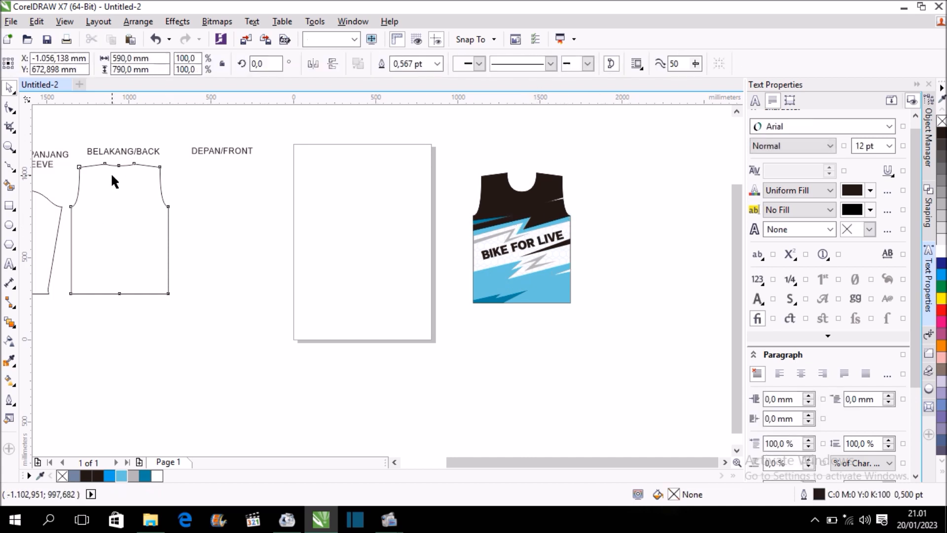
key("p")
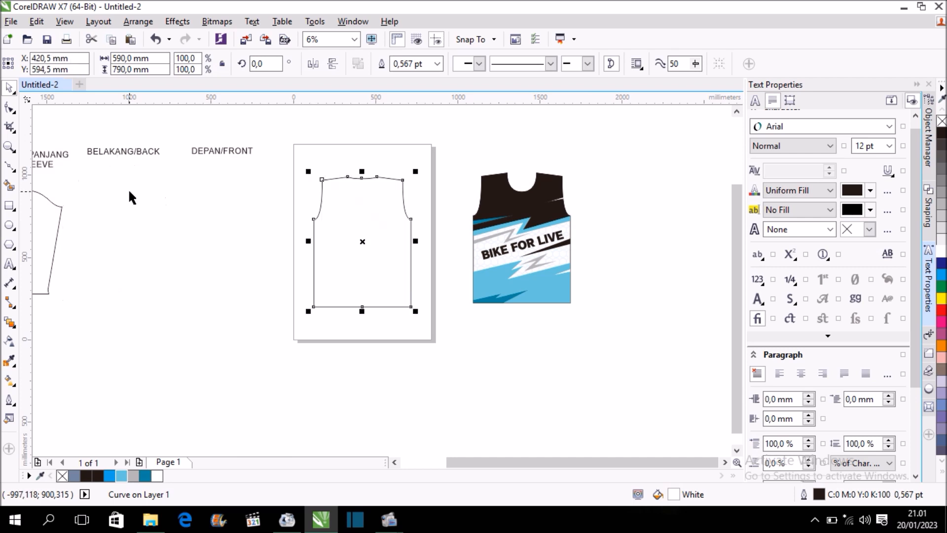
left_click(475, 147)
Place a copy of the grouped jersey front over the back outline on the page, keeping the original beside it.
scroll(516, 214, "up", 2)
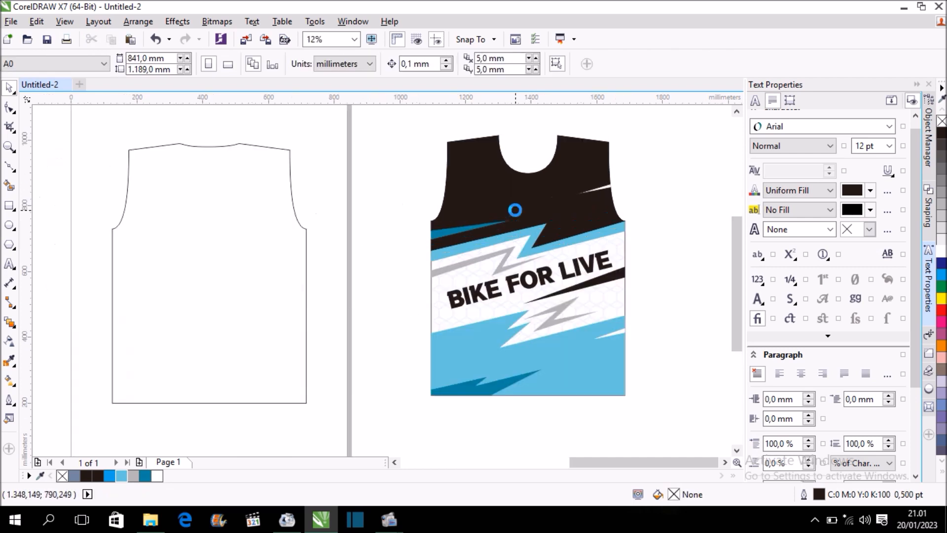
scroll(556, 216, "down", 2)
left_click_drag(556, 228, 404, 227)
left_click(462, 211)
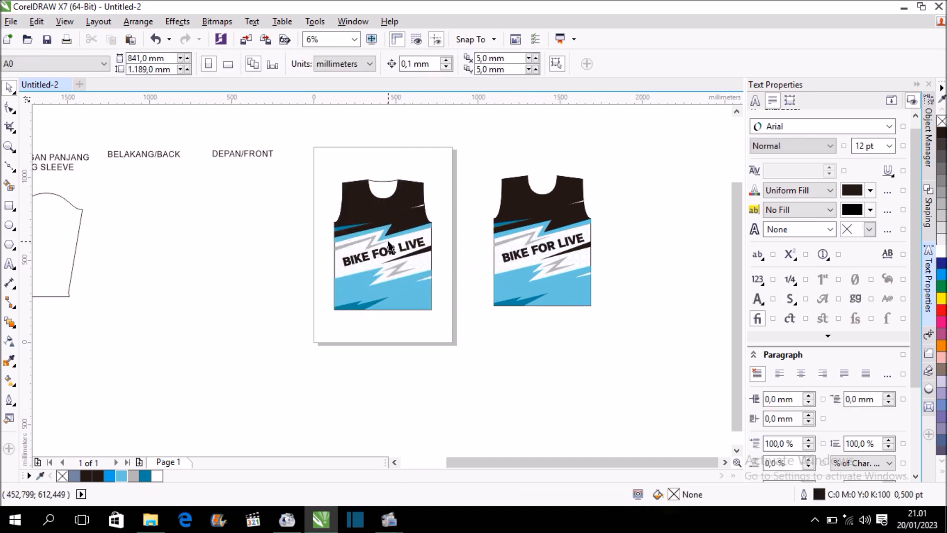
scroll(388, 238, "up", 2)
left_click(379, 222)
scroll(378, 220, "down", 2)
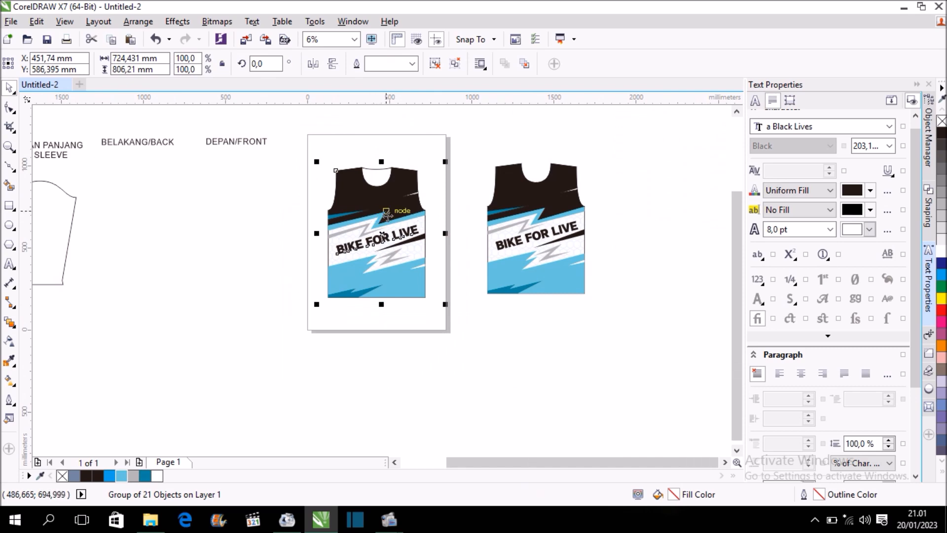
key("ctrl+u")
left_click(451, 152)
scroll(404, 194, "up", 1)
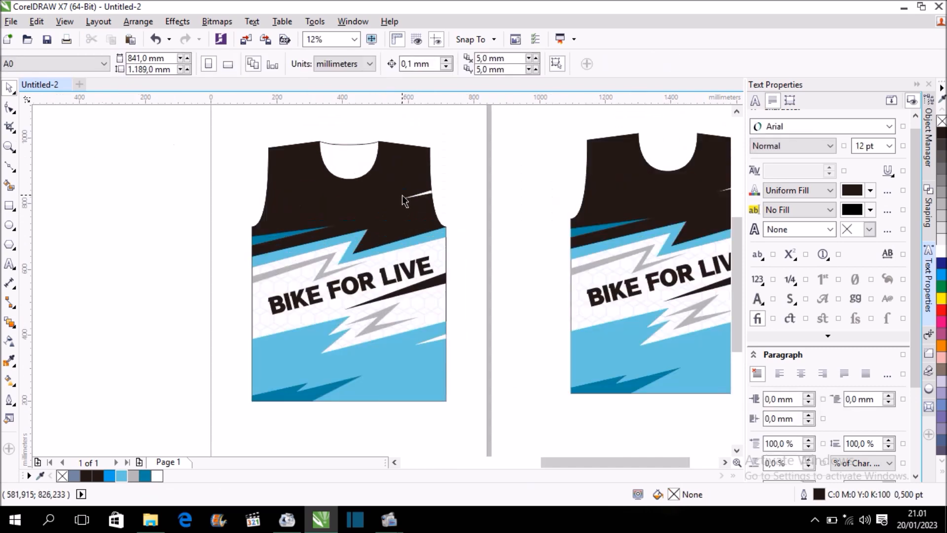
key("ctrl+z")
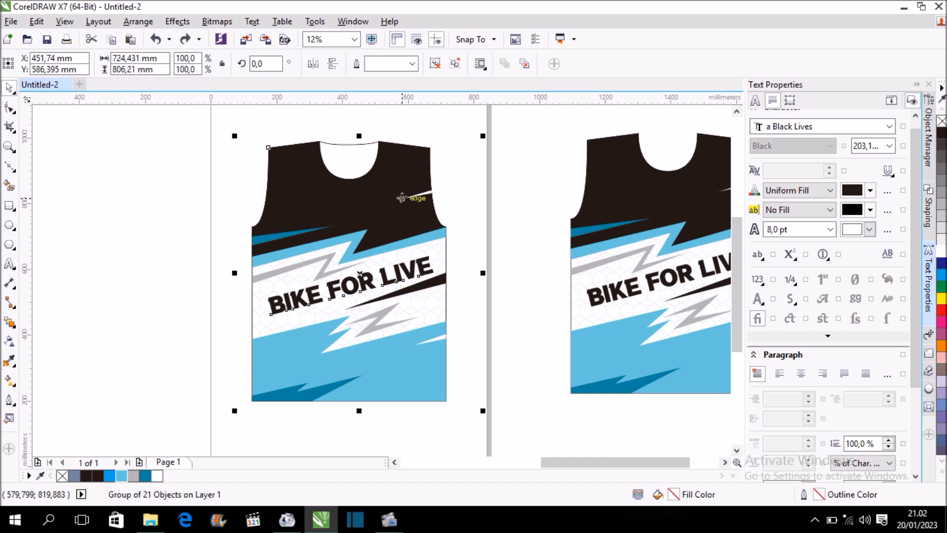
Mirror the copied front design horizontally and move it over the back outline so their side edges roughly coincide.
left_click(311, 64)
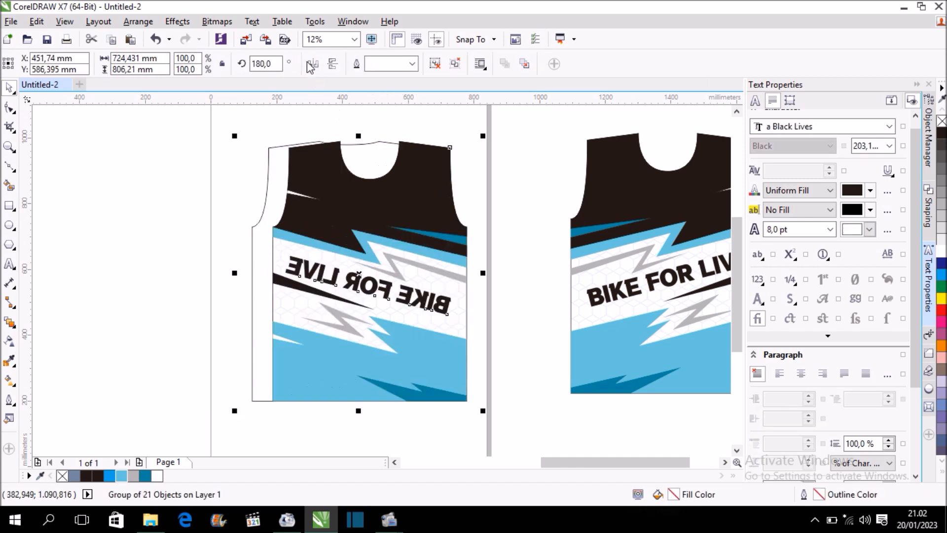
left_click_drag(366, 232, 411, 238)
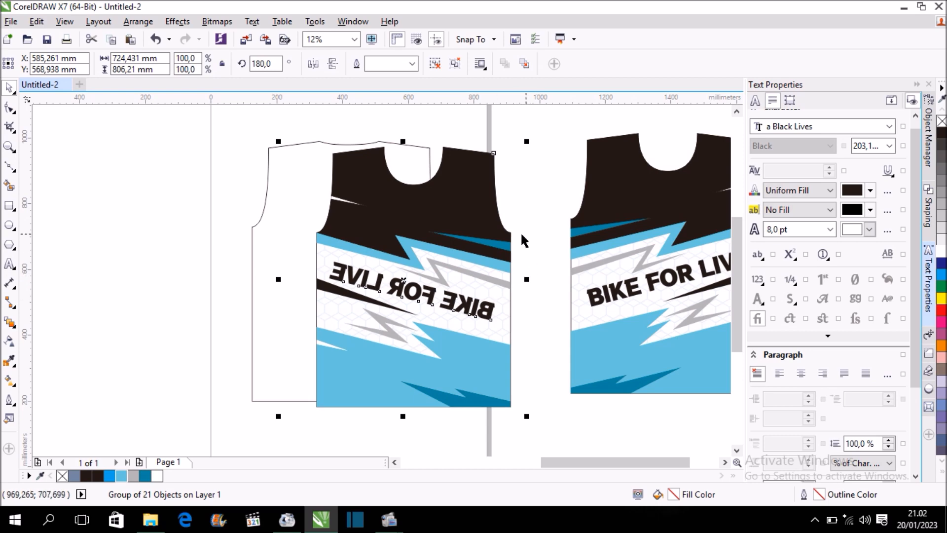
left_click(297, 192, "shift")
key("e")
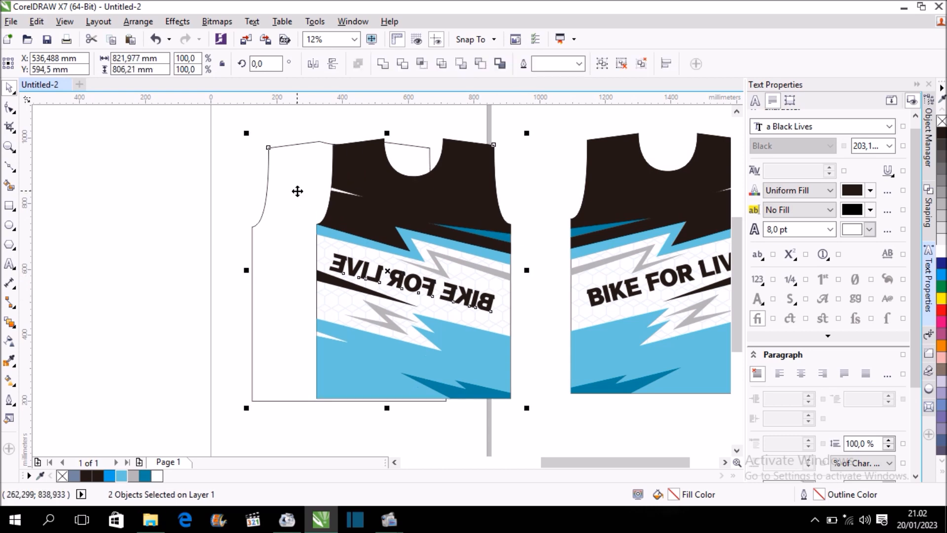
key("c")
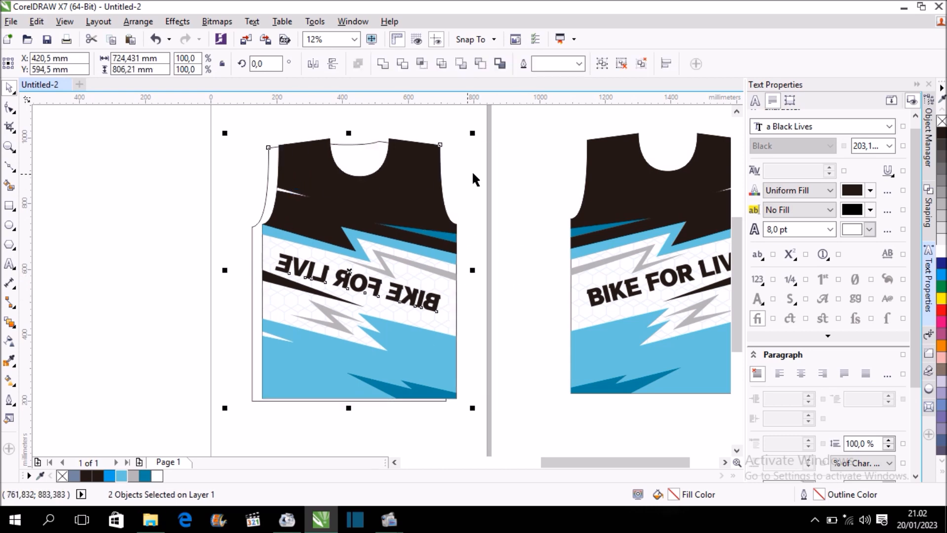
left_click(457, 178)
left_click_drag(405, 247, 395, 249)
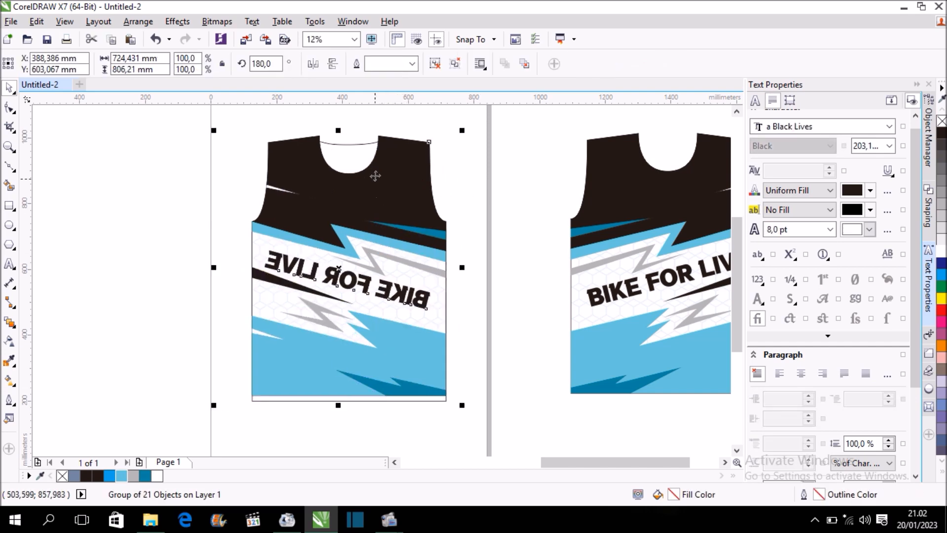
Fine-tune the mirrored group's position until its shoulder edges and corners coincide with the back outline.
scroll(365, 154, "up", 2)
mouse_move(408, 194)
left_mouse_down()
mouse_move(404, 205)
mouse_move(409, 192)
left_mouse_up()
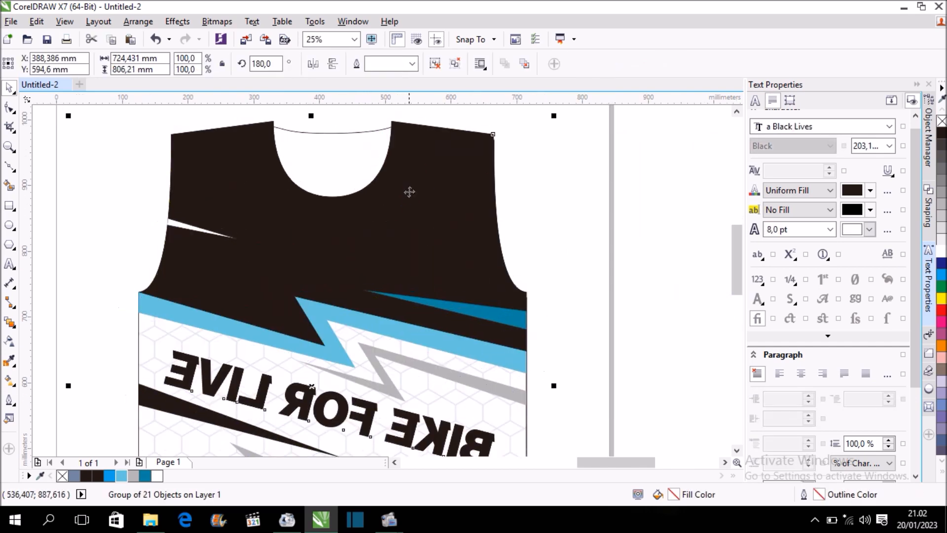
scroll(433, 129, "up", 2)
left_click_drag(416, 142, 419, 156)
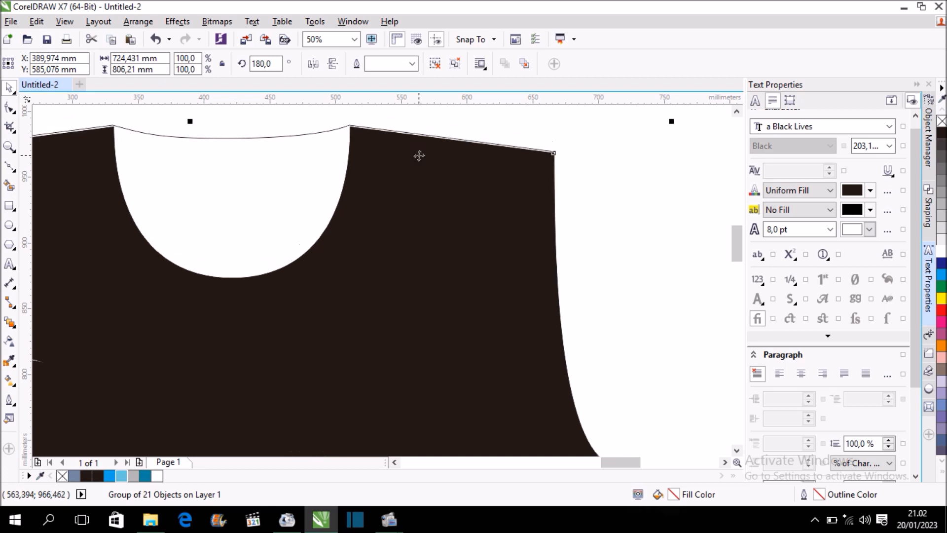
scroll(397, 170, "up", 2)
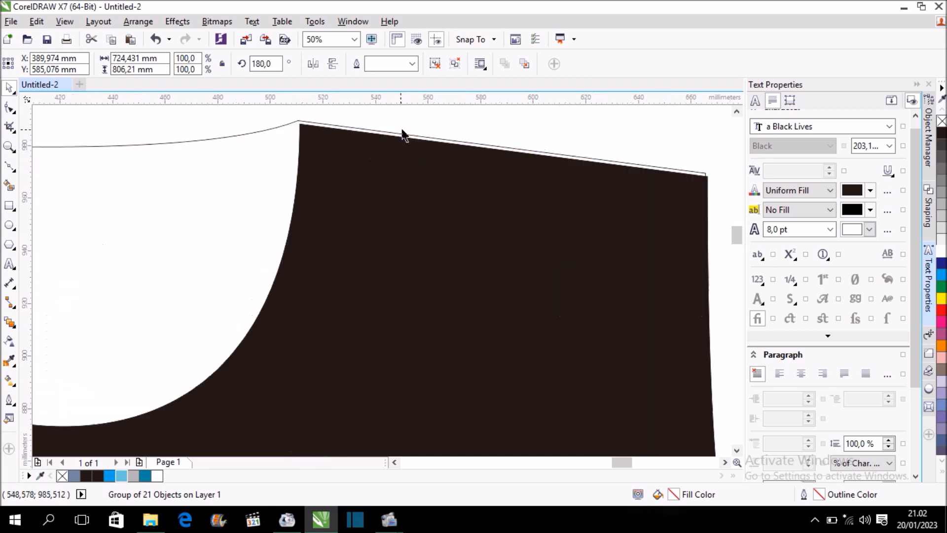
mouse_move(389, 212)
left_mouse_down()
mouse_move(386, 203)
mouse_move(388, 222)
mouse_move(388, 205)
left_mouse_up()
key("Down")
key("Down")
key("Down")
key("Down")
key("Down")
key("Down")
key("Down")
key("Down")
key("Down")
key("Down")
key("Down")
key("Down")
key("Down")
key("Down")
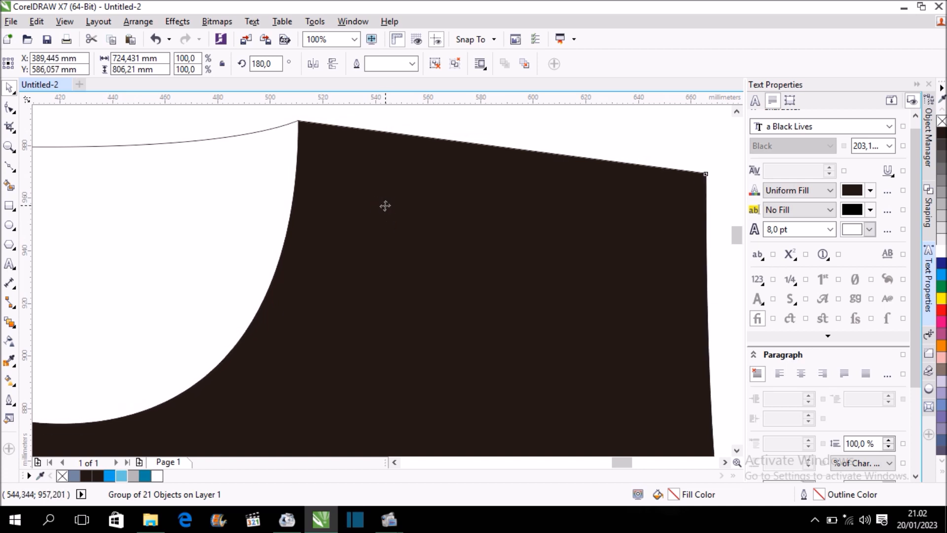
Ungroup the mirrored design on the back and delete its reversed "BIKE FOR LIVE" slogan.
scroll(386, 206, "down", 3)
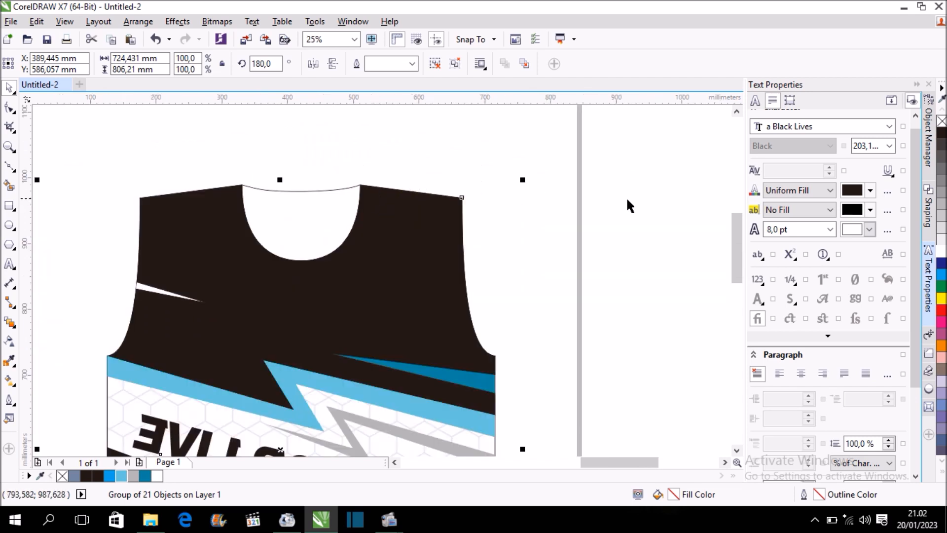
left_click_drag(735, 237, 735, 273)
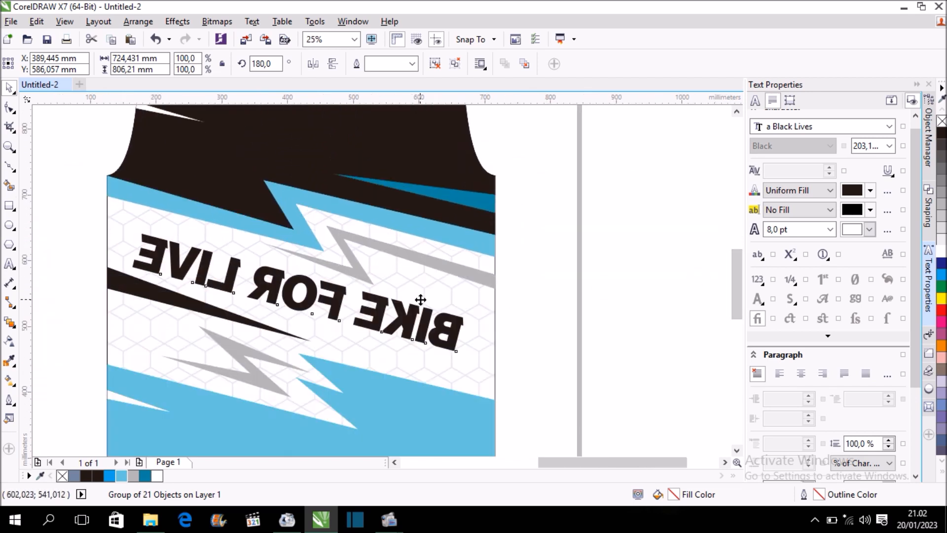
scroll(420, 300, "down", 1)
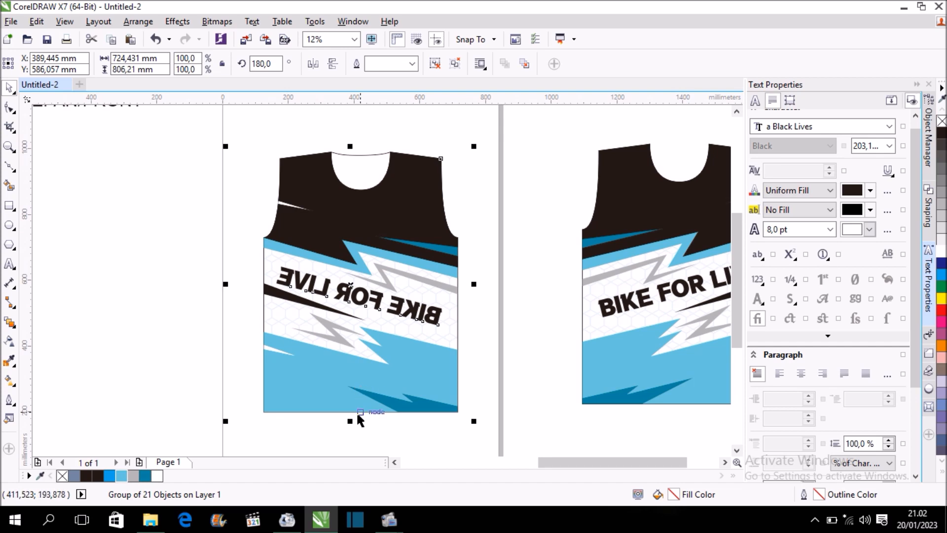
scroll(356, 412, "up", 3)
scroll(357, 406, "down", 2)
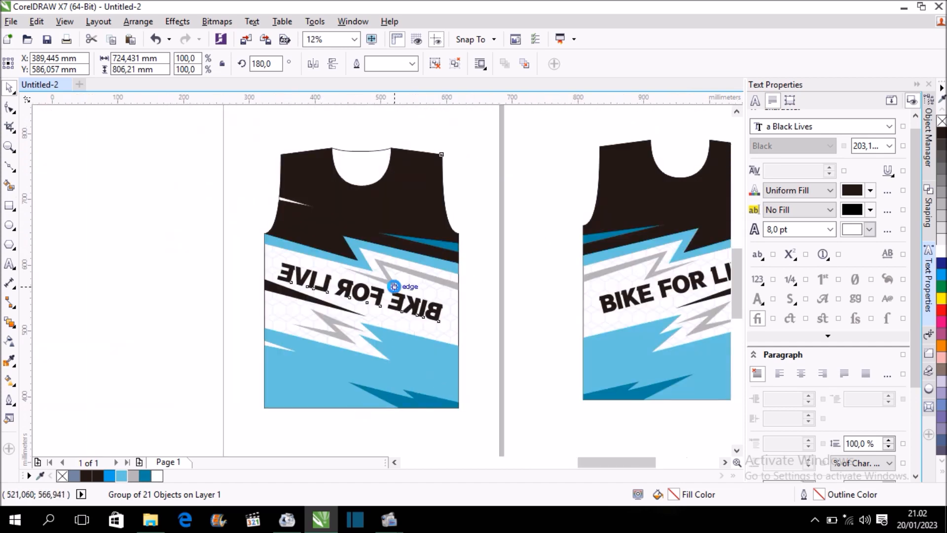
scroll(392, 285, "up", 1)
scroll(394, 290, "down", 1)
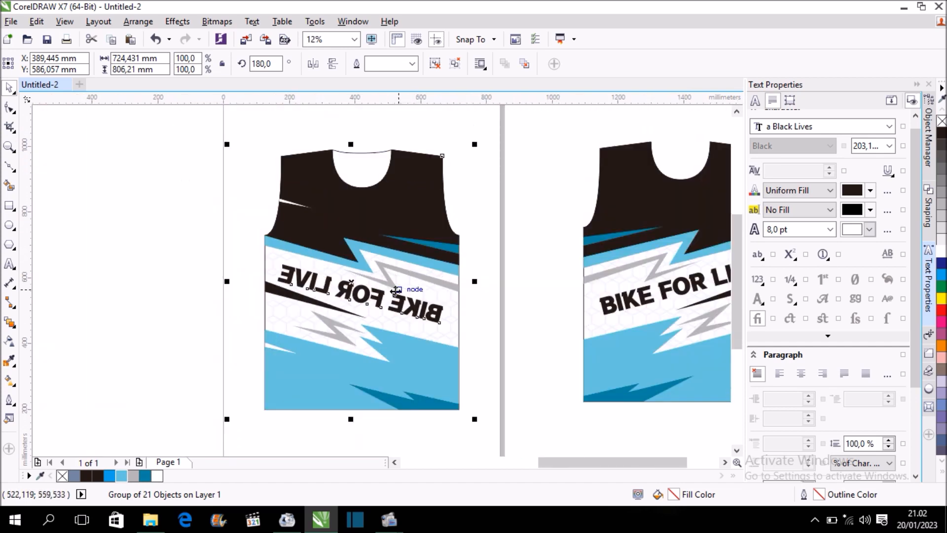
key("ctrl+u")
left_click(473, 179)
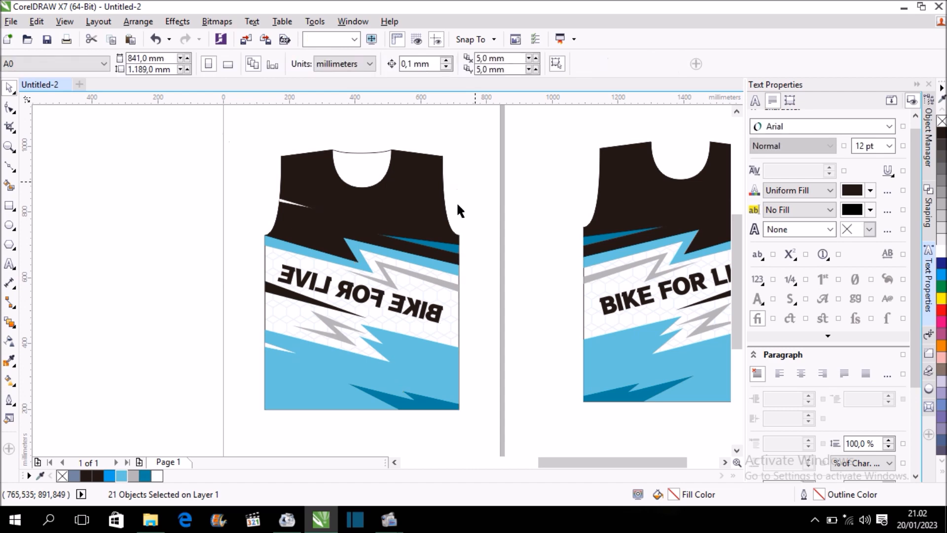
left_click(439, 308)
key("Delete")
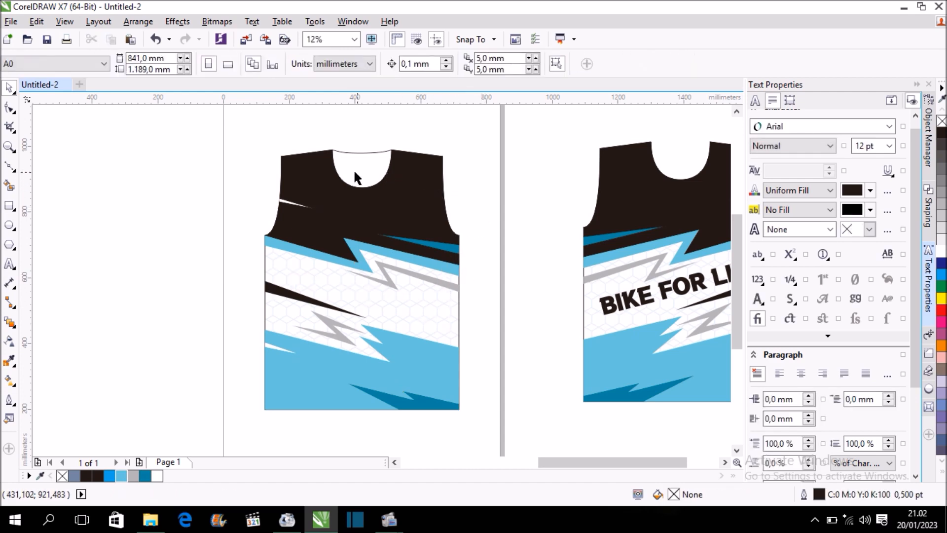
Delete the lowest neckline node of the back's black upper panel with the Shape tool.
scroll(351, 157, "up", 2)
left_click(415, 239)
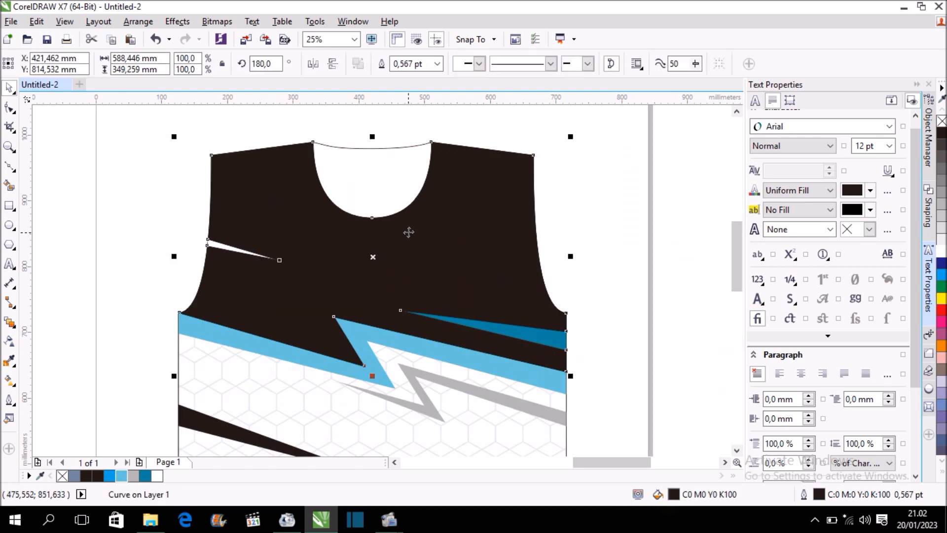
left_click(10, 110)
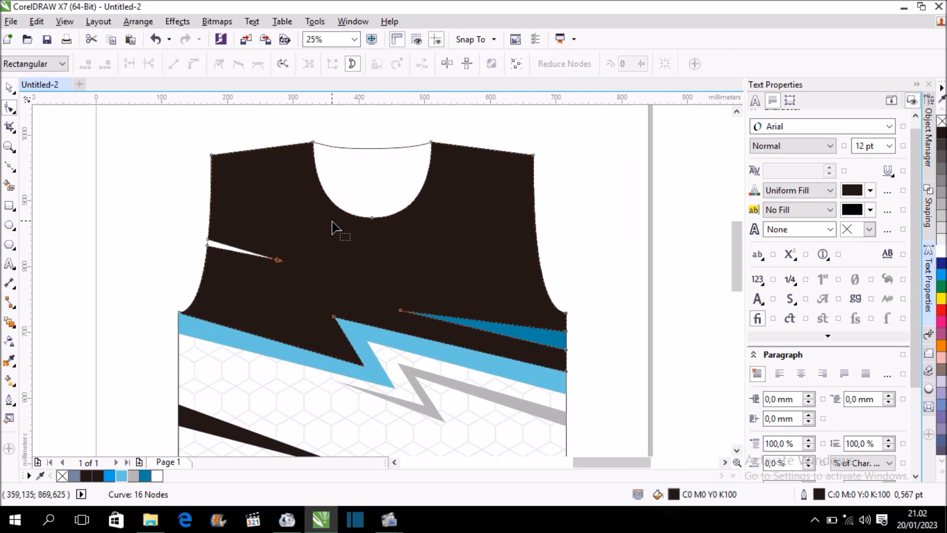
right_click(373, 218)
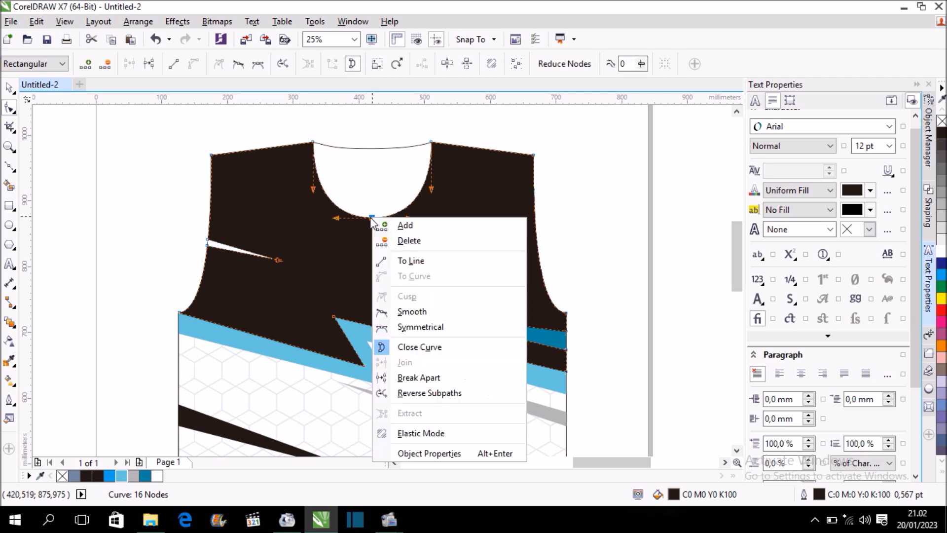
left_click(402, 239)
Pull both neckline curve handles of the black panel up and inward to approximate the shallow back neckline.
left_click(431, 142)
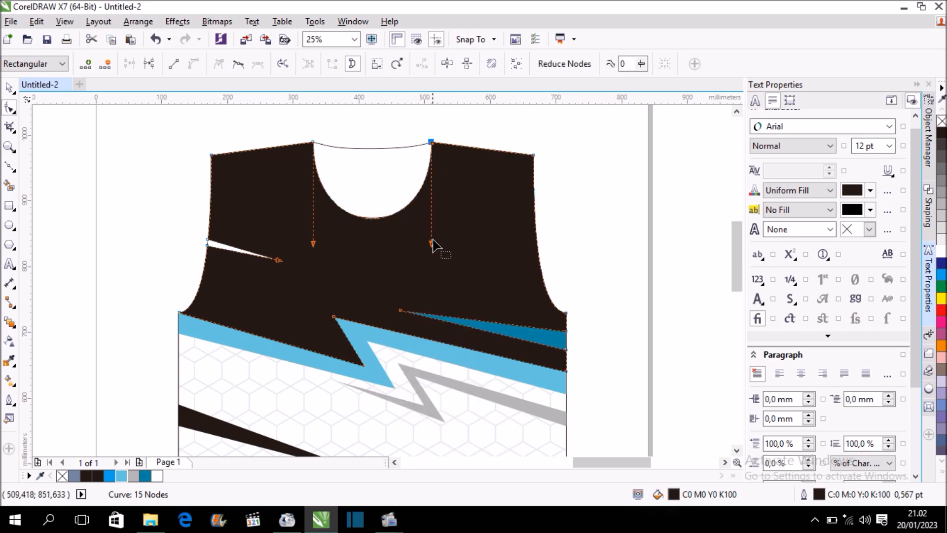
left_click_drag(433, 245, 399, 158)
scroll(375, 151, "up", 1)
left_click_drag(243, 342, 339, 156)
left_click_drag(413, 167, 401, 156)
Refine the two neckline handles so the black panel's edge follows the back outline, and finish the node editing.
scroll(353, 144, "up", 1)
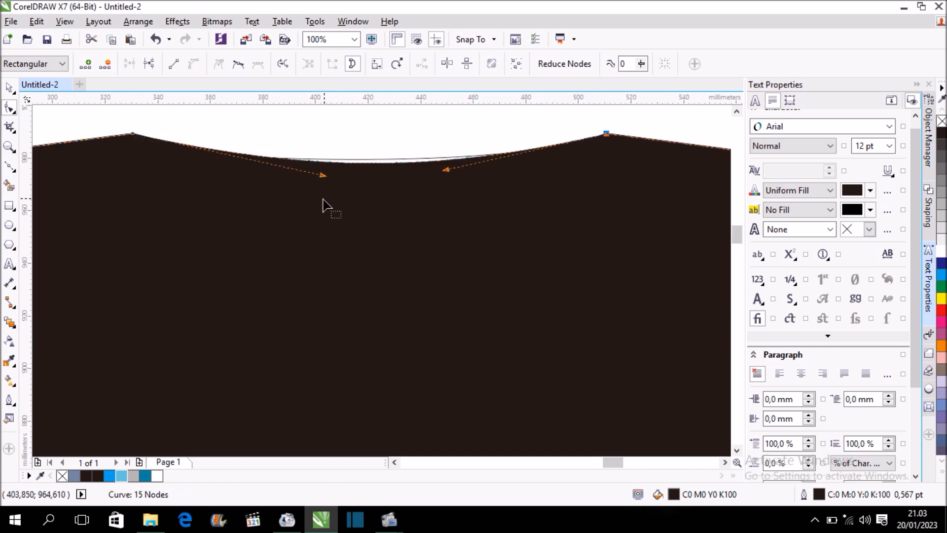
left_click_drag(325, 175, 326, 171)
left_click(606, 134)
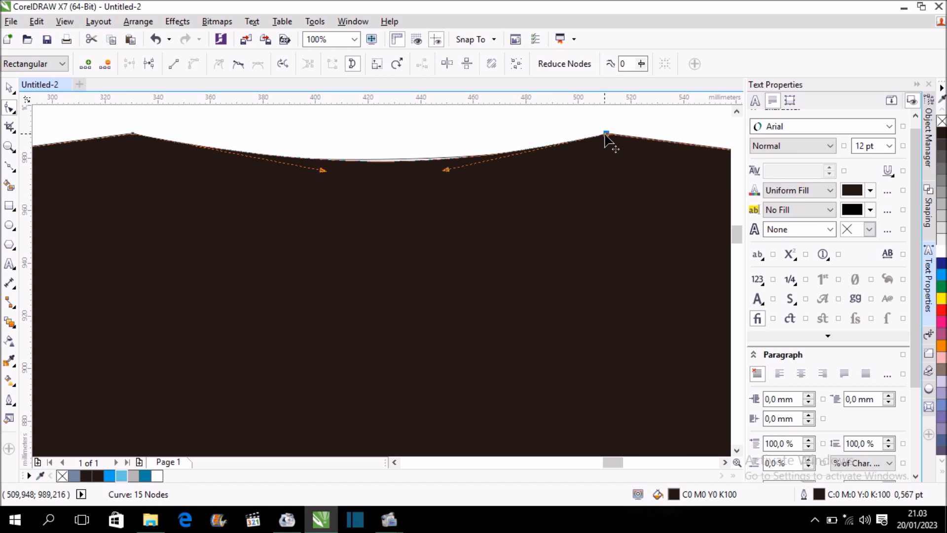
left_click_drag(445, 170, 420, 165)
scroll(281, 204, "down", 1)
scroll(282, 207, "down", 1)
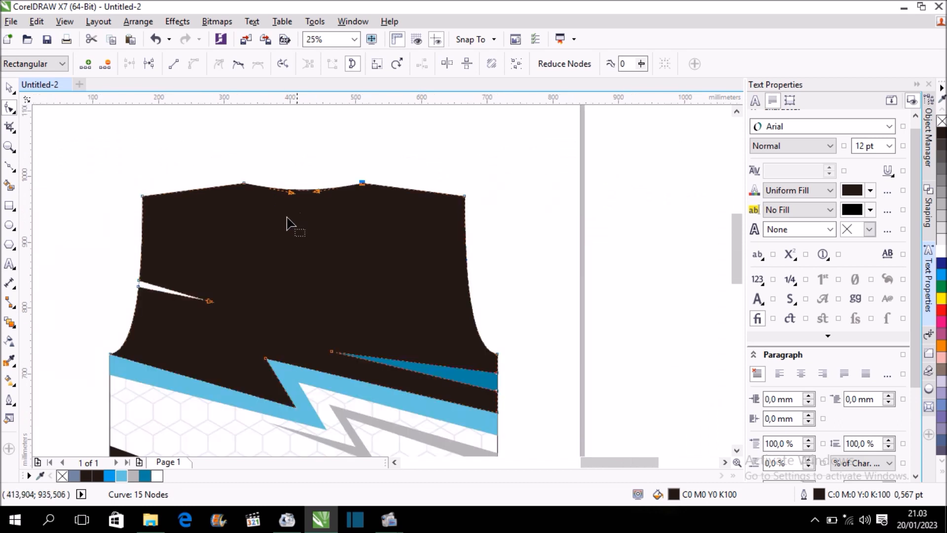
key("space")
scroll(390, 183, "down", 1)
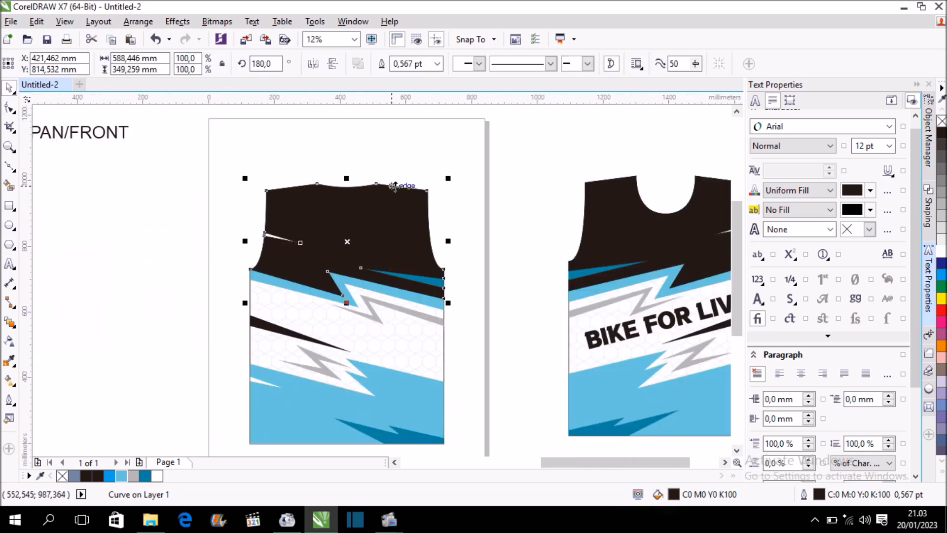
left_click(449, 202)
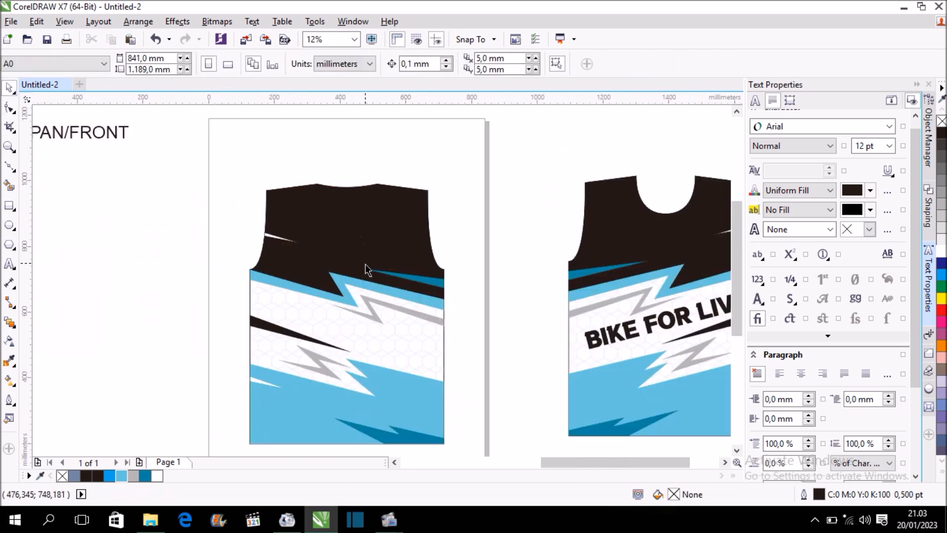
left_click(629, 339)
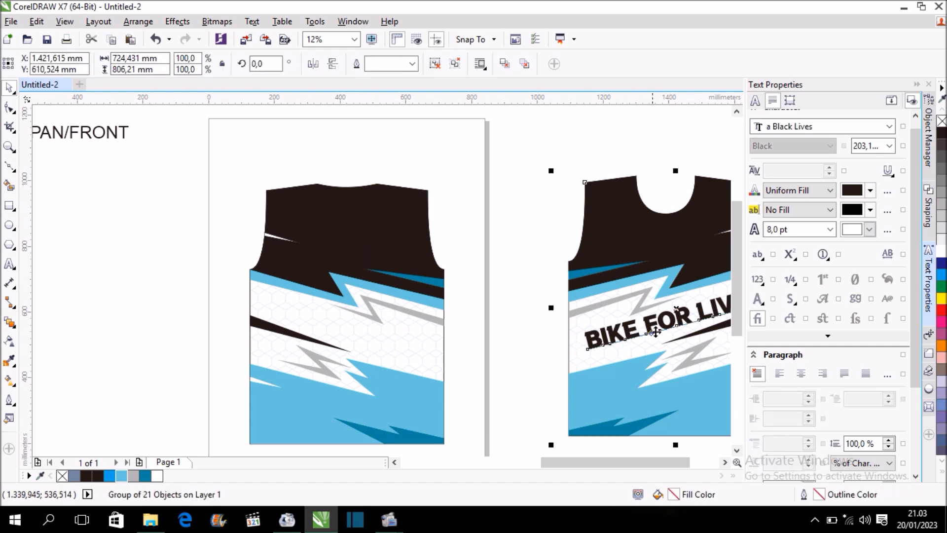
left_click(123, 237)
Add a 100 pt Arial artistic text with the rider's first name in capitals on the back design.
left_click(10, 263)
scroll(323, 228, "up", 2)
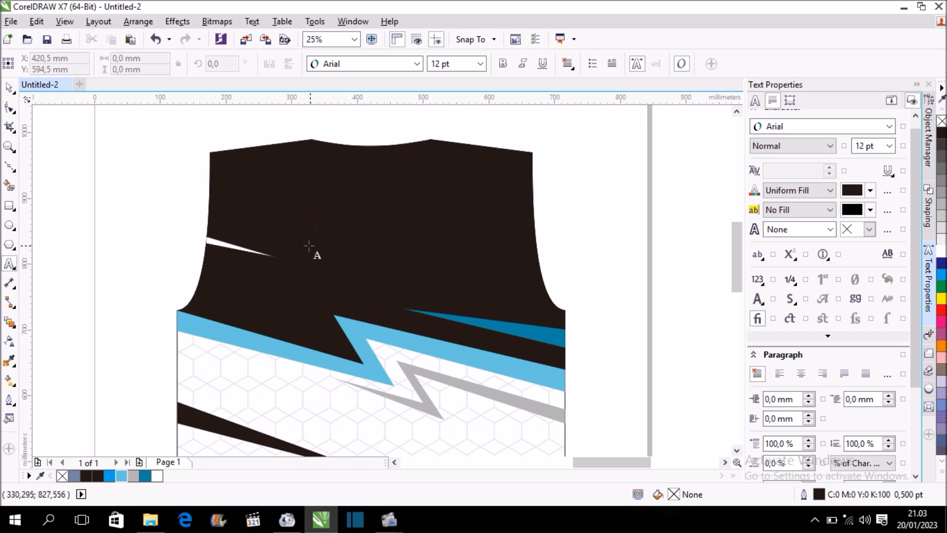
left_click(296, 386)
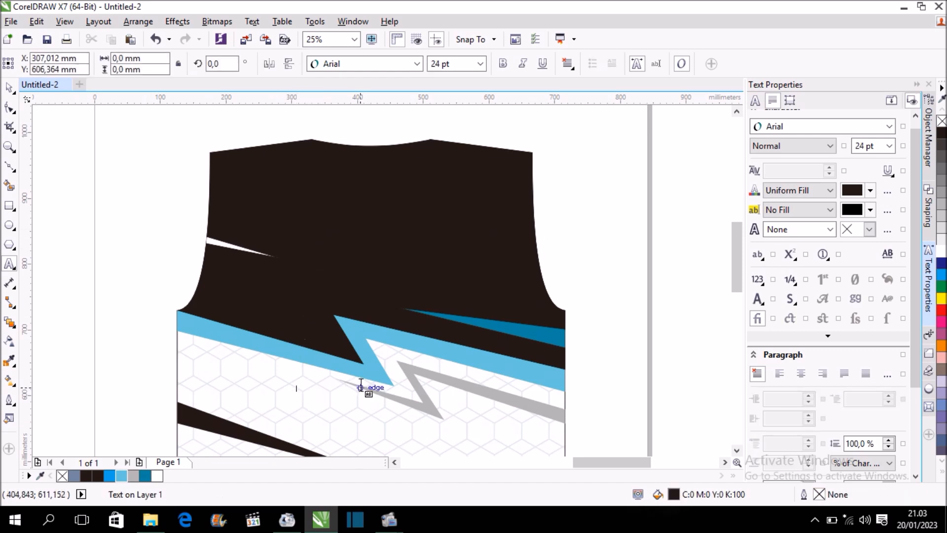
left_click(481, 64)
left_click(467, 244)
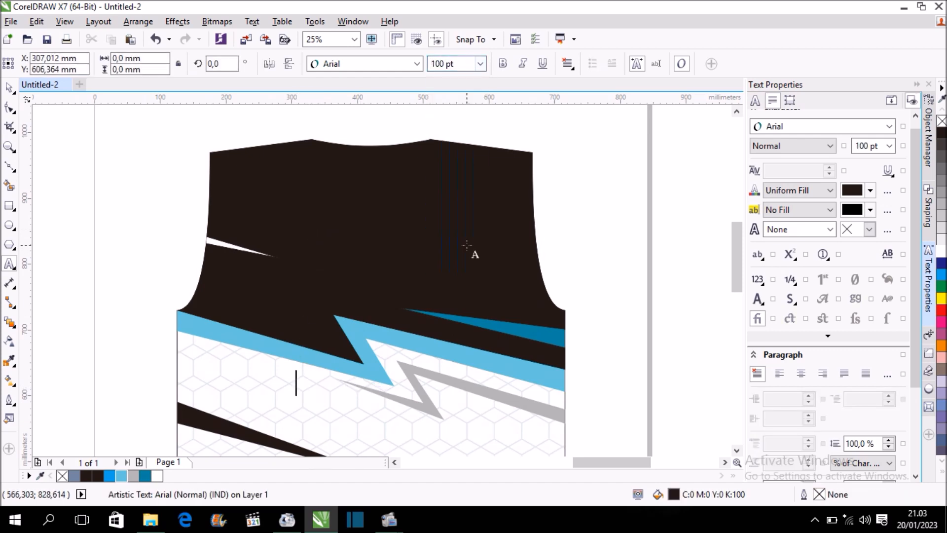
type("DAVID")
Enlarge the name to about 216 pt, colour it white and place it on the black upper panel.
left_click(9, 87)
left_click_drag(369, 369, 442, 355)
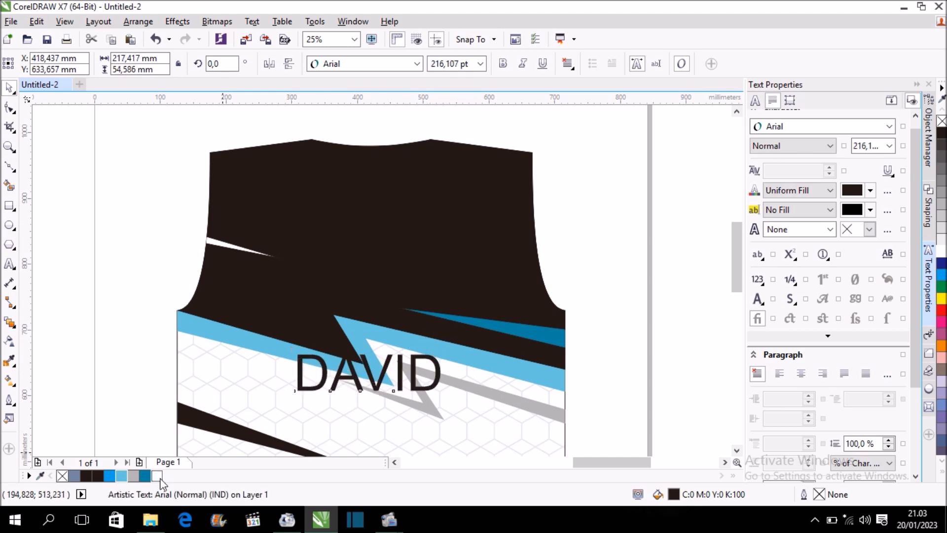
left_click(157, 476)
left_click_drag(369, 374, 357, 232)
Change the name's font to a Black Lives and enlarge it to about 268 pt.
left_click(820, 127)
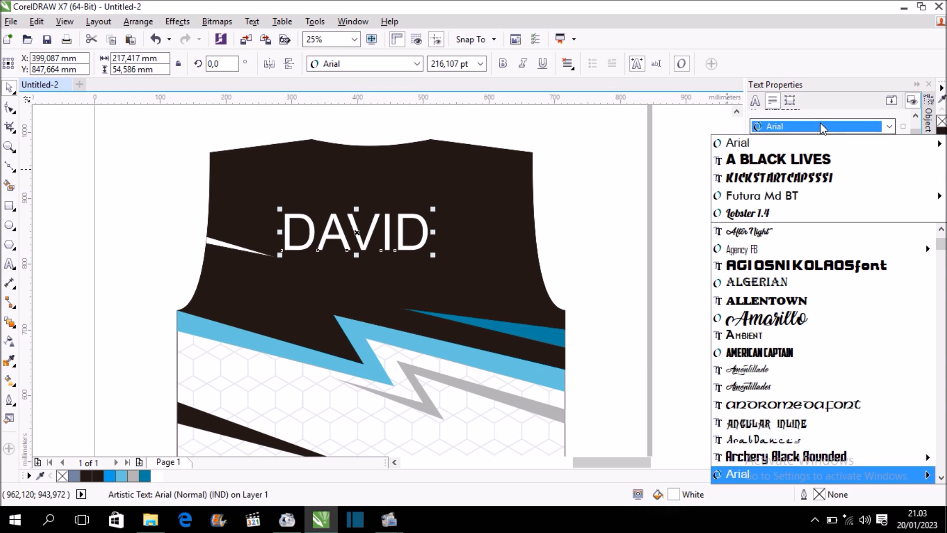
left_click(778, 159)
left_click_drag(434, 208, 470, 193)
Position the name at mid-height of the black upper panel and centre it horizontally on the panel.
left_click_drag(380, 239, 377, 288)
scroll(516, 236, "down", 2)
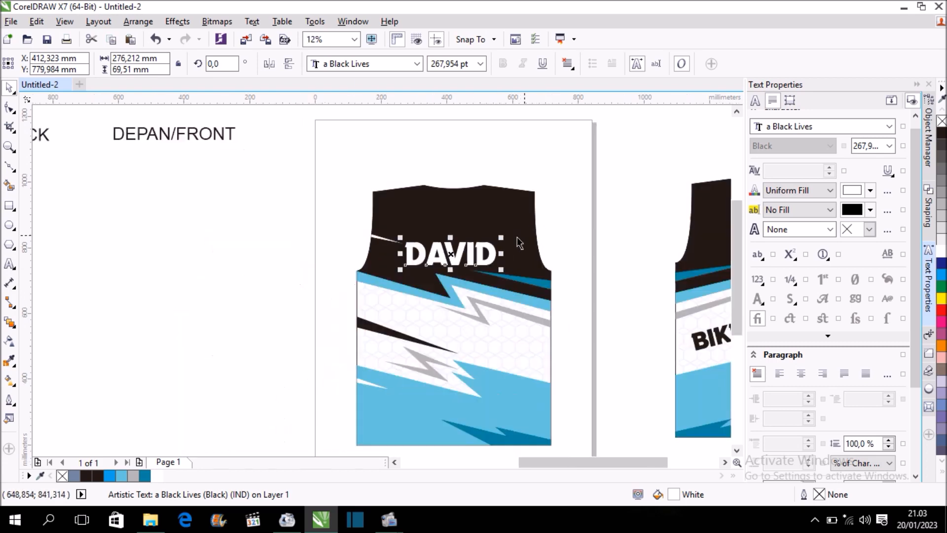
scroll(503, 246, "down", 2)
scroll(501, 248, "up", 2)
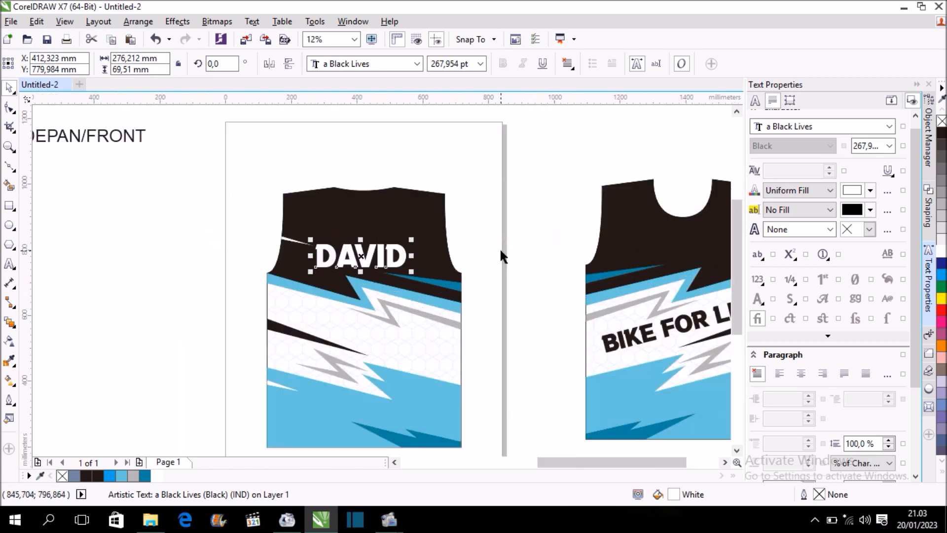
scroll(389, 258, "up", 2)
left_click_drag(380, 255, 376, 226)
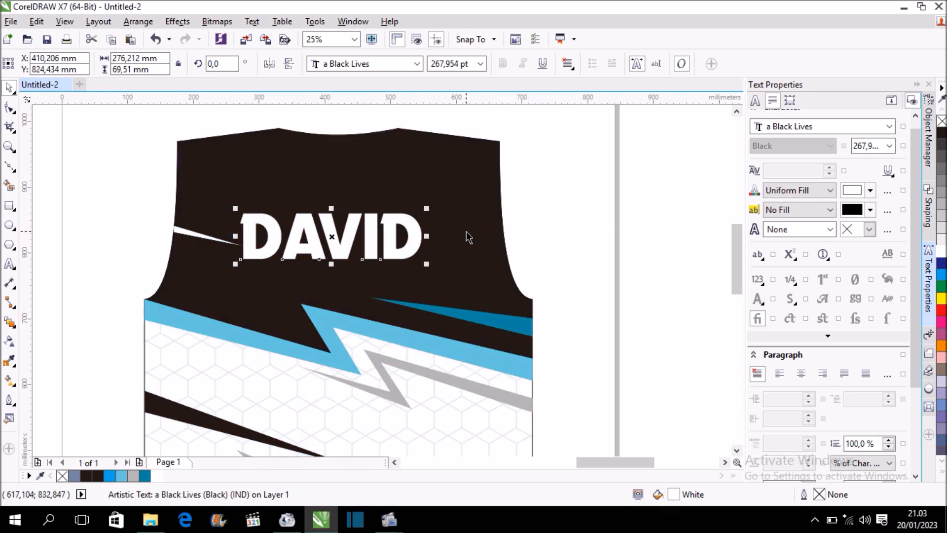
left_click(467, 244, "shift")
key("c")
left_click(529, 215)
Group the whole back design, including the name.
scroll(308, 256, "down", 4)
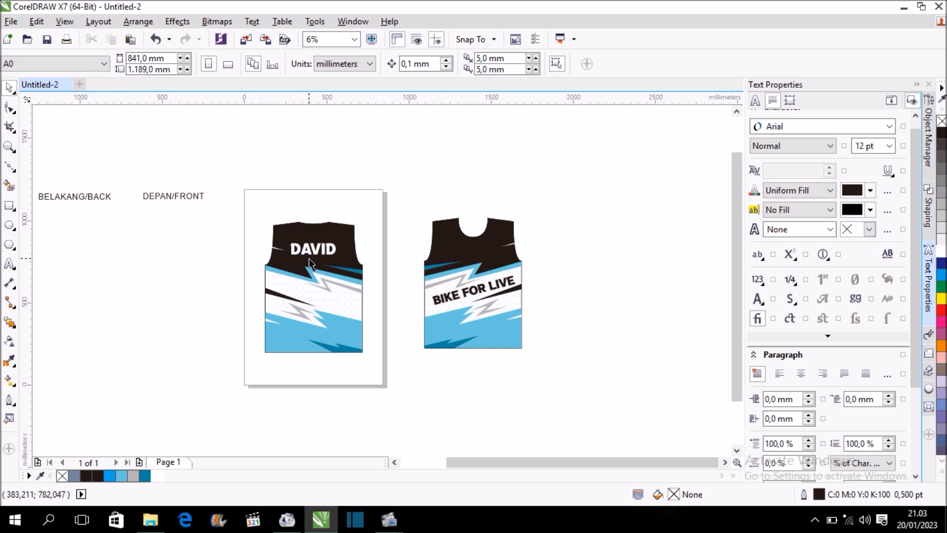
scroll(309, 261, "up", 2)
scroll(285, 260, "down", 2)
left_click_drag(226, 194, 371, 363)
key("ctrl+g")
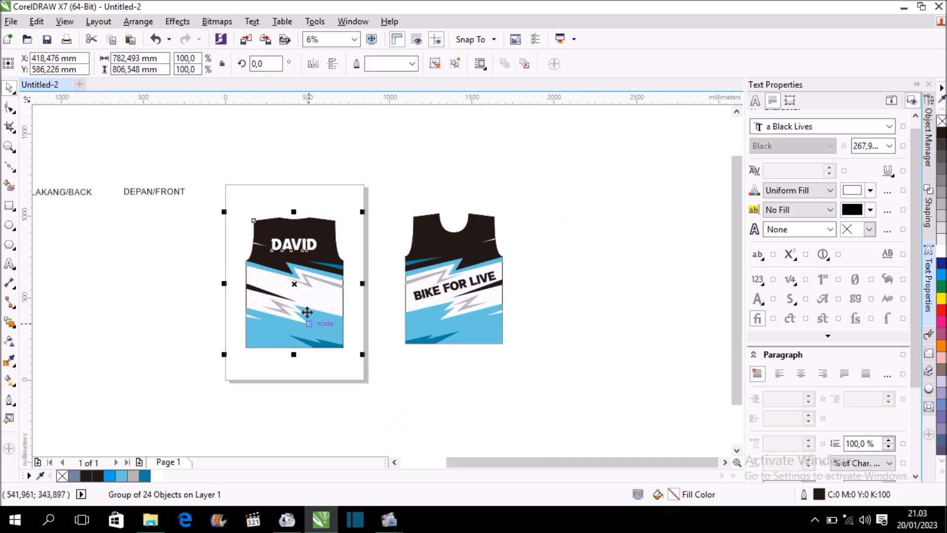
Move the back design to the right of the front design and align the two horizontally by their centres.
left_click_drag(307, 261, 553, 290)
left_click(490, 325, "shift")
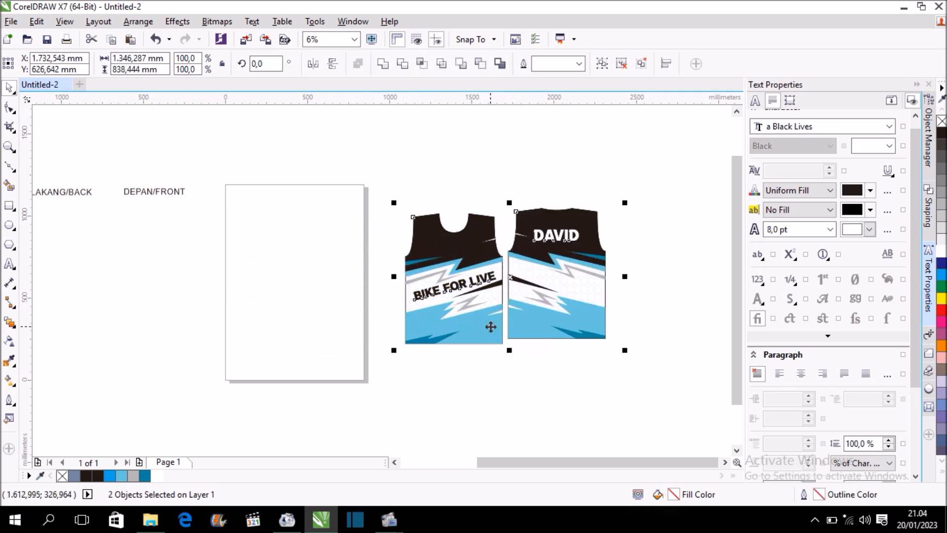
key("e")
left_click(655, 231)
scroll(556, 262, "up", 1)
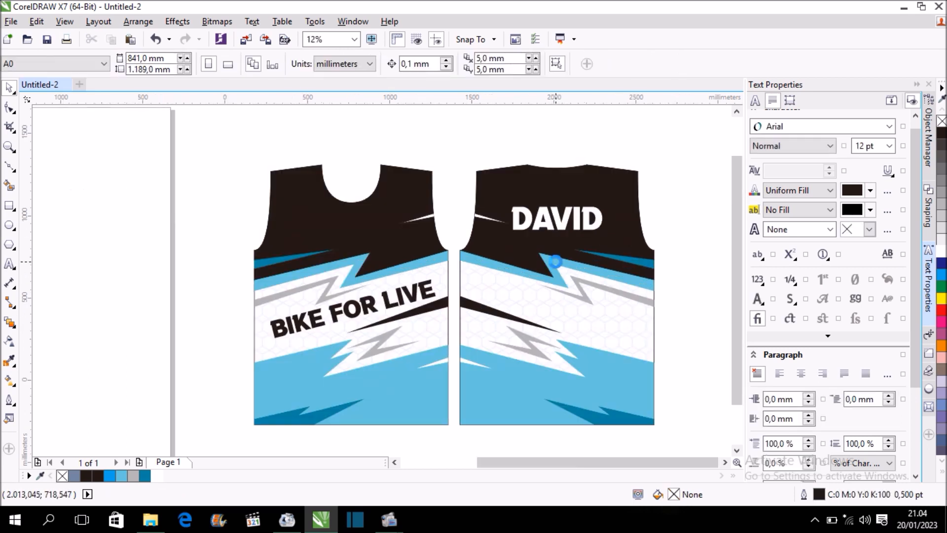
Place the short sleeve pattern at the page centre and add a vertical guideline through its middle at 420,5 mm.
scroll(554, 258, "down", 1)
scroll(494, 261, "down", 1)
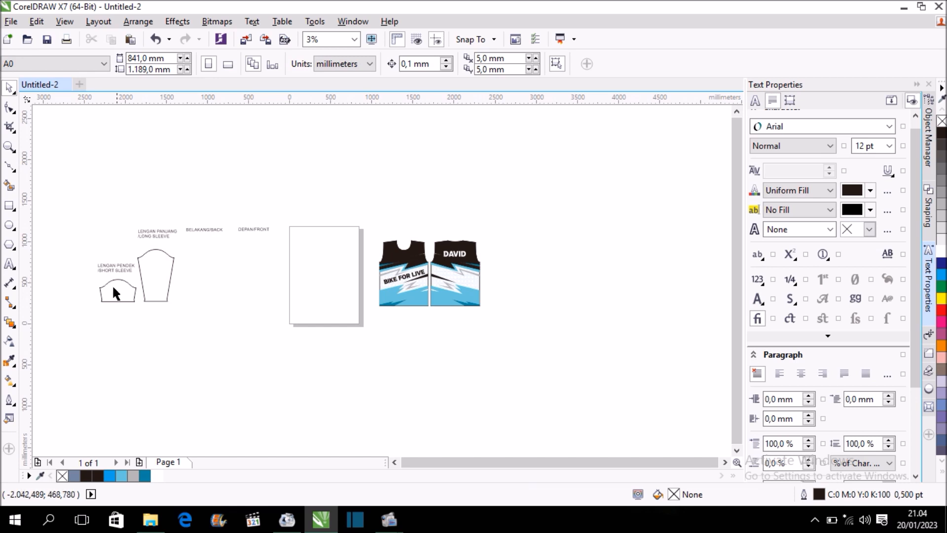
left_click_drag(121, 288, 328, 269)
scroll(318, 258, "up", 2)
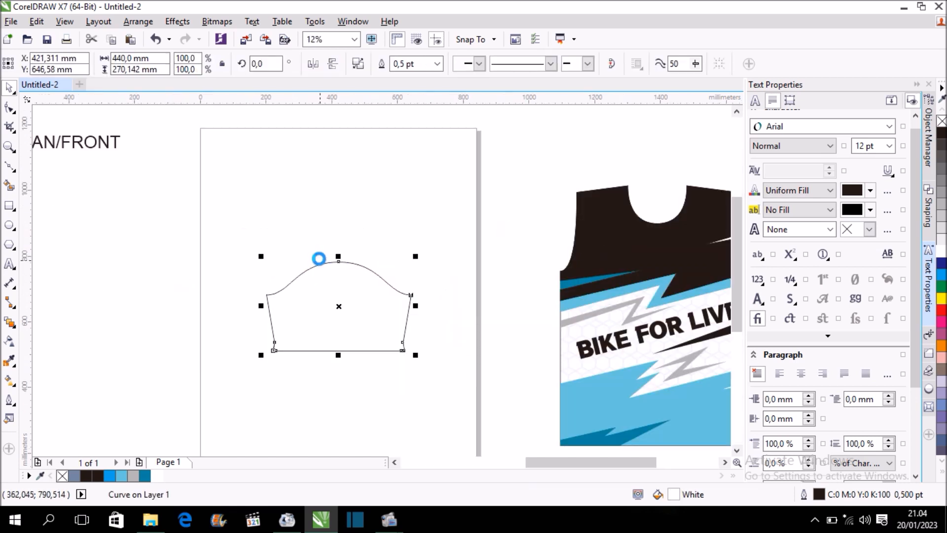
left_click(321, 224)
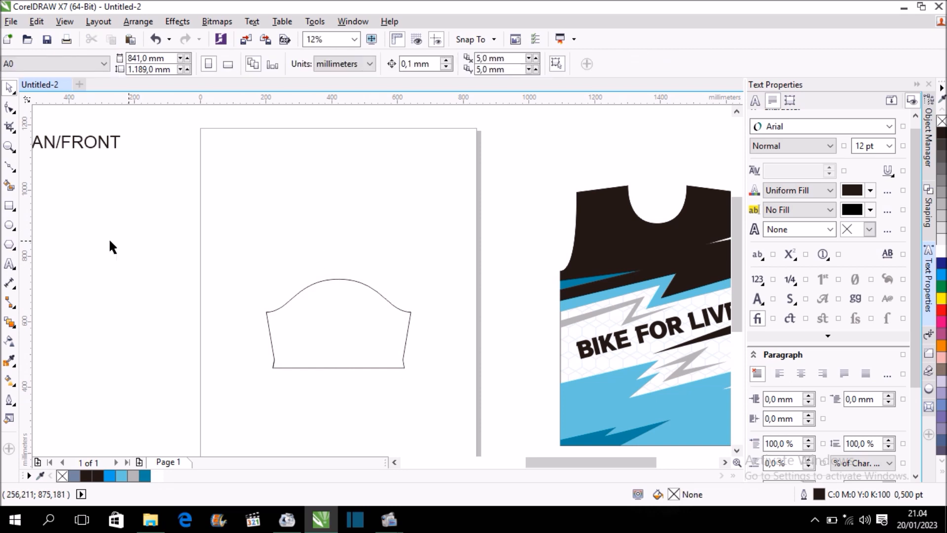
left_click_drag(25, 242, 67, 247)
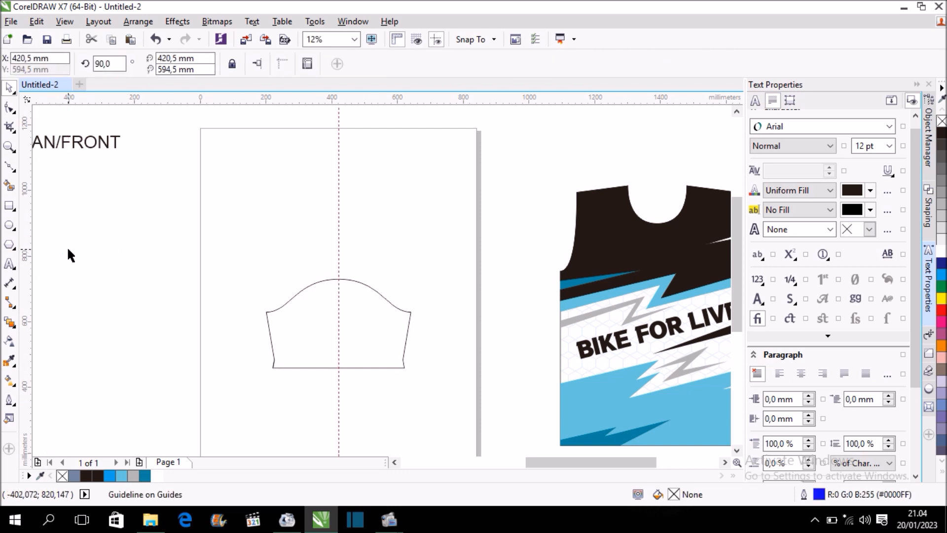
Draw a three-segment zigzag line about 245 mm wide and 27 mm high from outside the sleeve's left edge to the guideline.
left_click(12, 169)
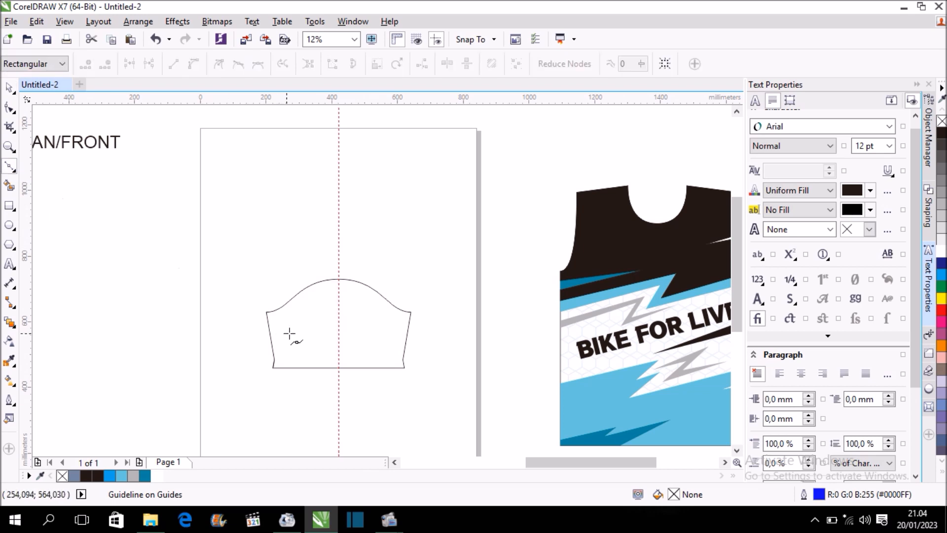
scroll(312, 334, "up", 1)
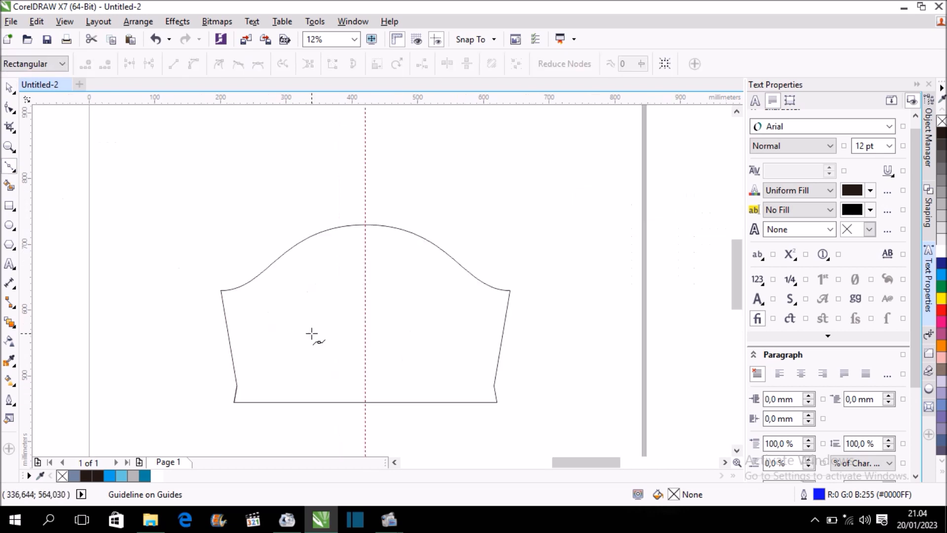
left_click(203, 328)
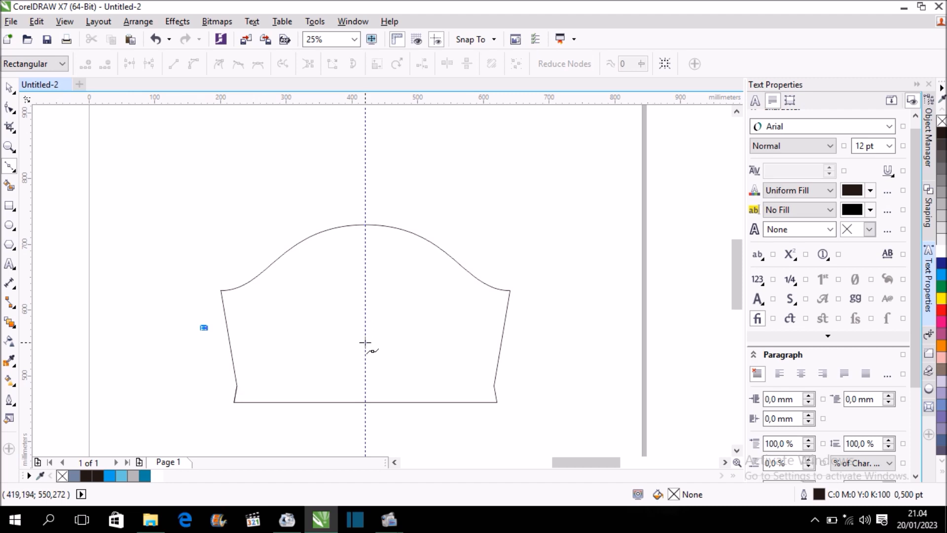
double_click(294, 345)
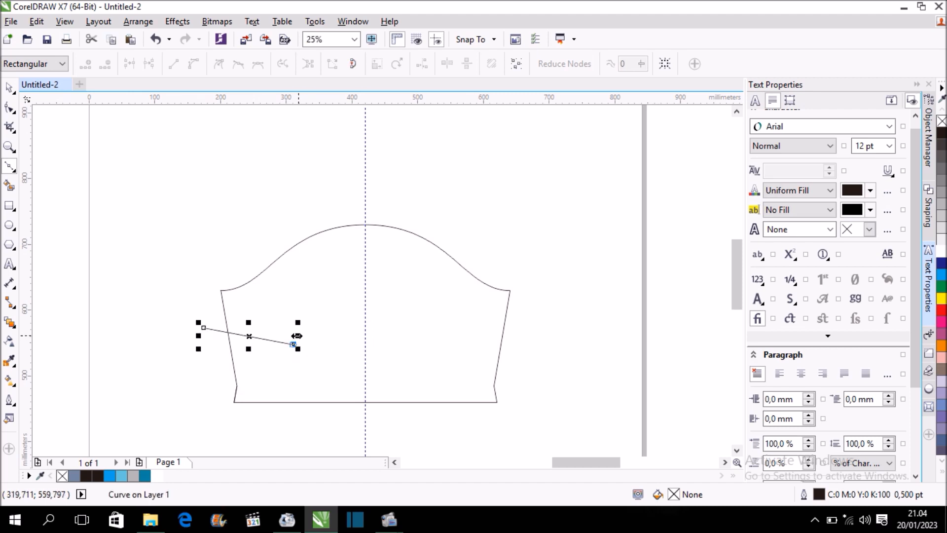
scroll(299, 341, "up", 1)
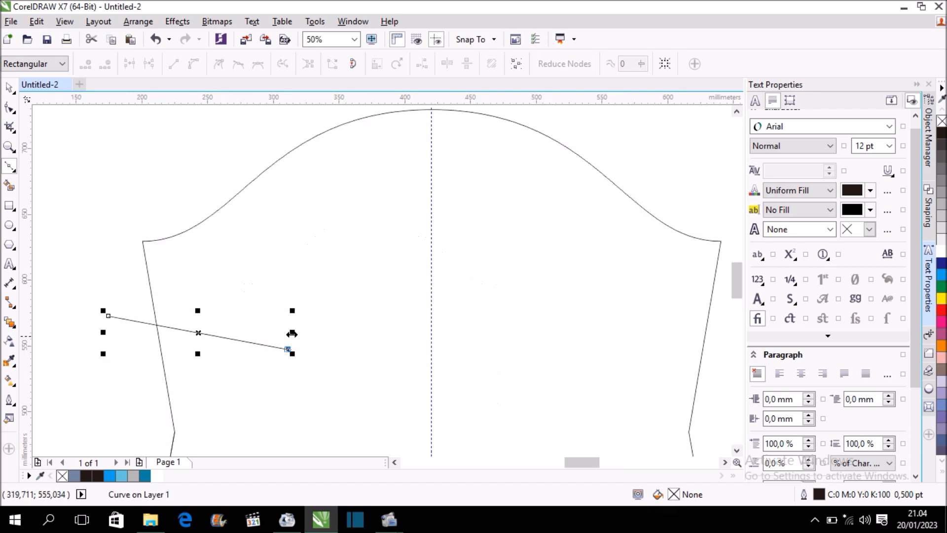
double_click(278, 328)
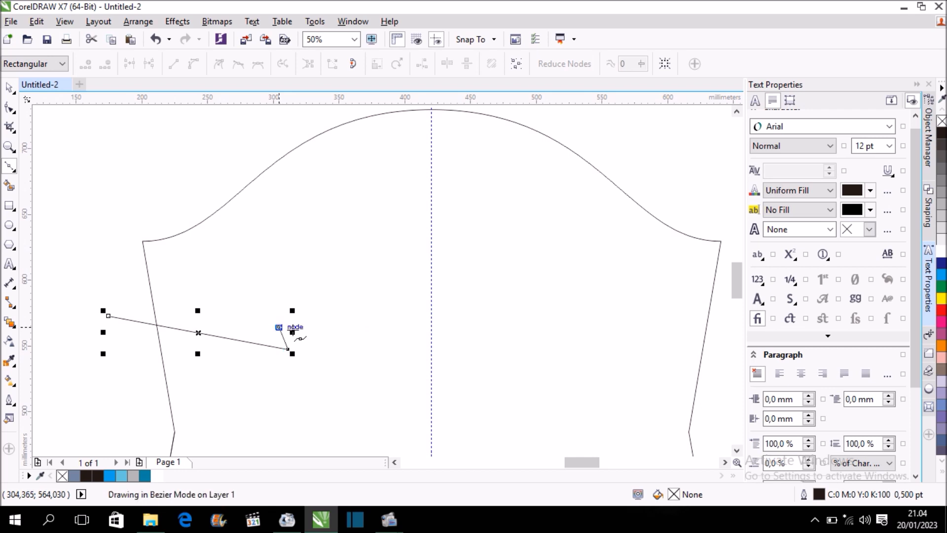
double_click(431, 352)
left_click(9, 87)
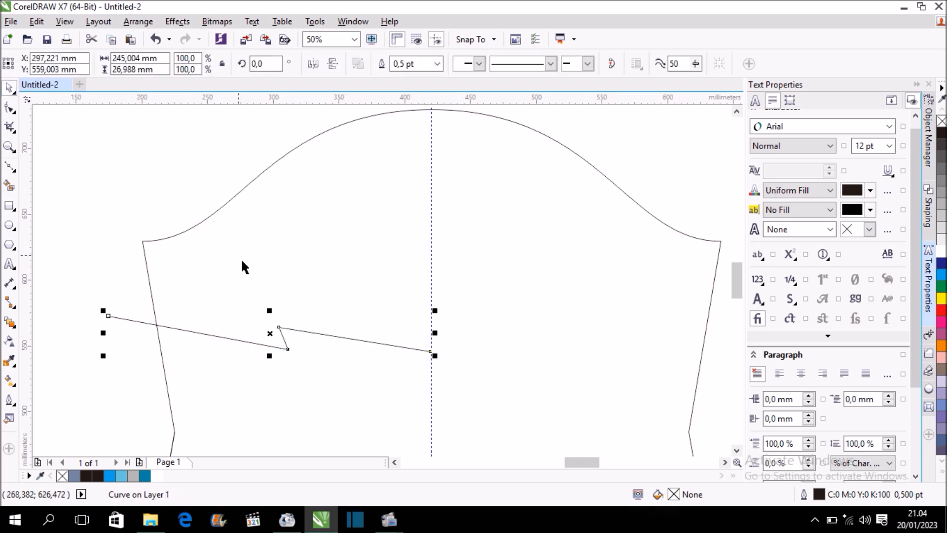
Mirror a copy of the zigzag across the guideline and duplicate both halves about 47 mm lower.
scroll(246, 281, "down", 1)
left_click_drag(170, 300, 437, 299)
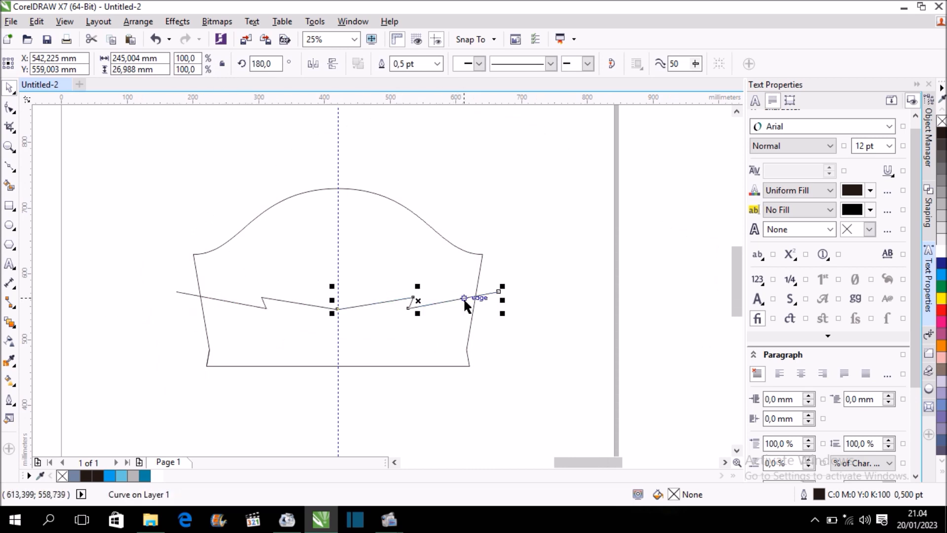
left_click_drag(143, 270, 548, 323)
left_click_drag(337, 300, 344, 329)
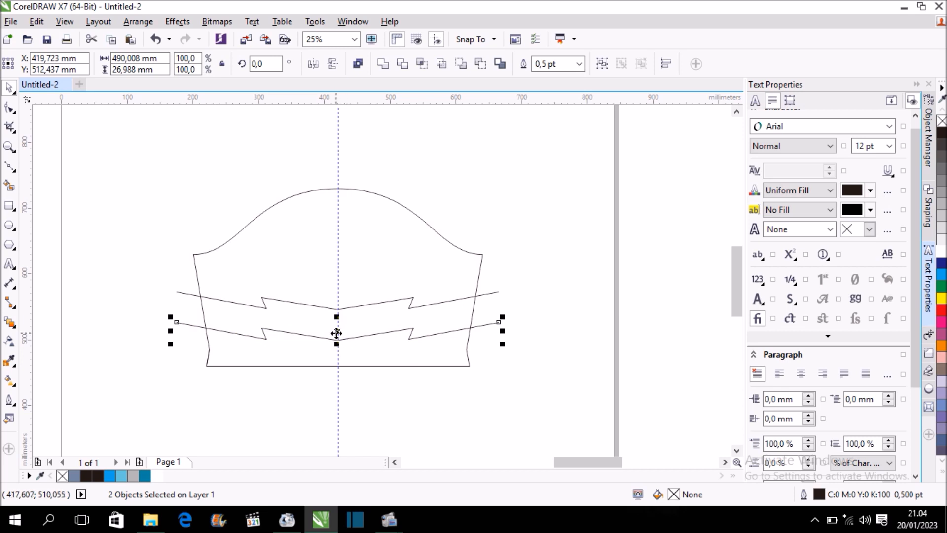
left_click(134, 259)
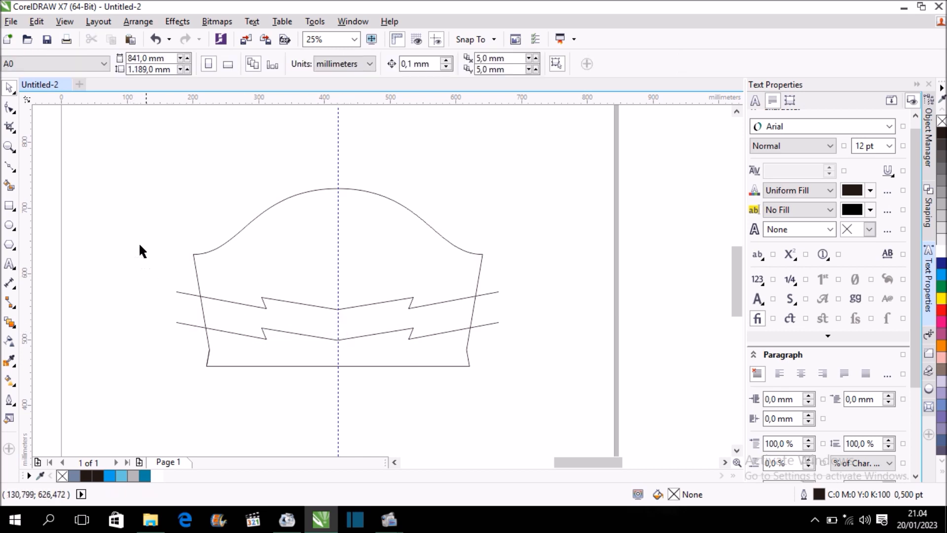
Smart-fill the sleeve area above the upper zigzag and the cuff area below the lower zigzag.
left_click(9, 186)
left_click(318, 262)
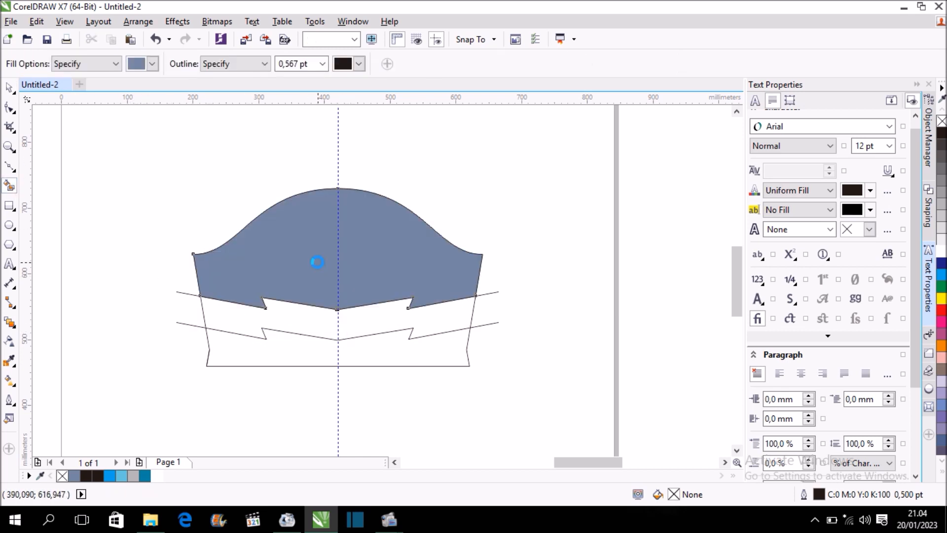
left_click(313, 346)
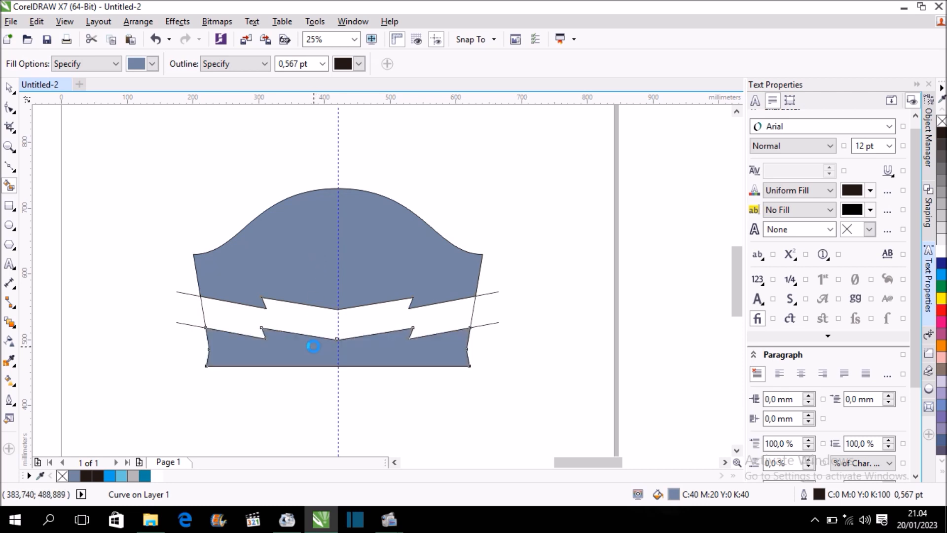
Colour the sleeve's cuff area cyan and its upper area black.
left_click(10, 89)
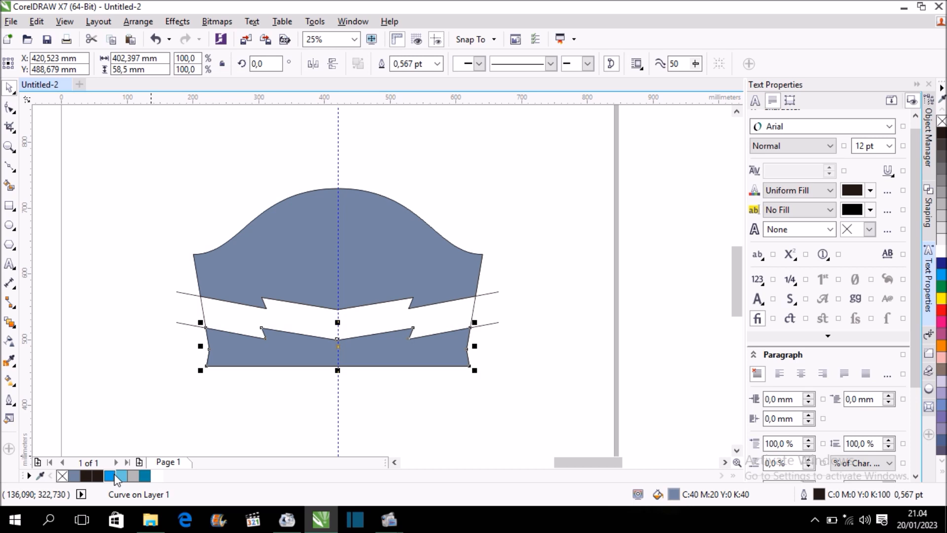
left_click(109, 476)
left_click(312, 226)
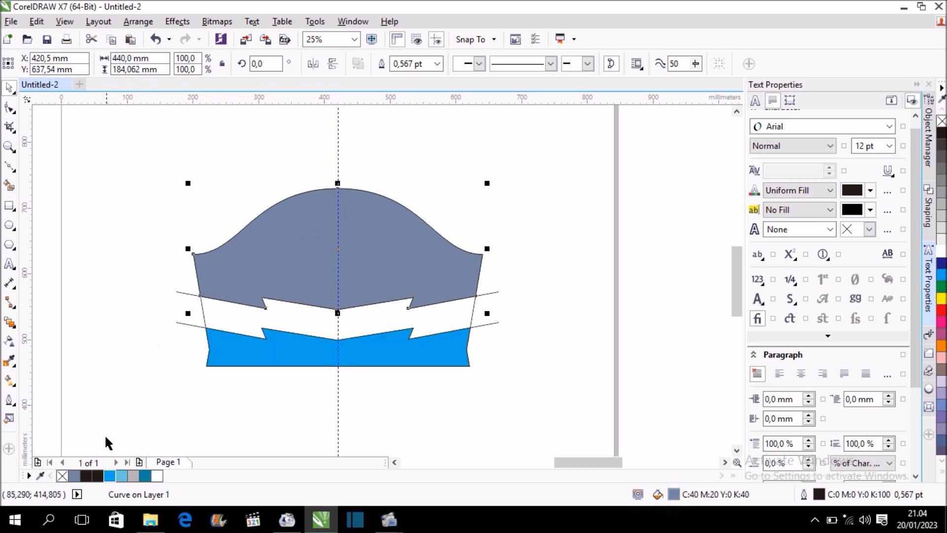
left_click(91, 476)
left_click(511, 265)
Delete the four zigzag construction lines and remove the outlines from the sleeve's cyan and black areas.
left_click_drag(127, 268, 547, 342)
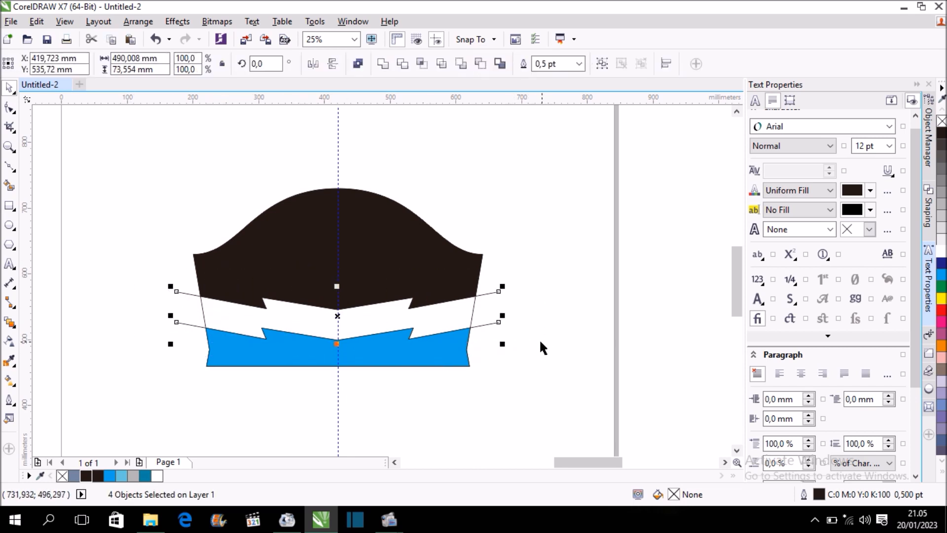
left_click(538, 338)
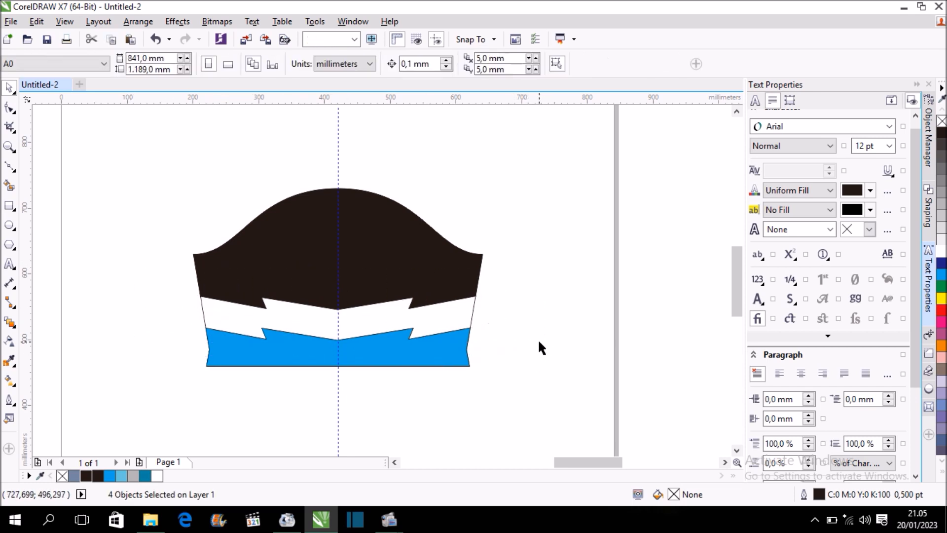
left_click(329, 347)
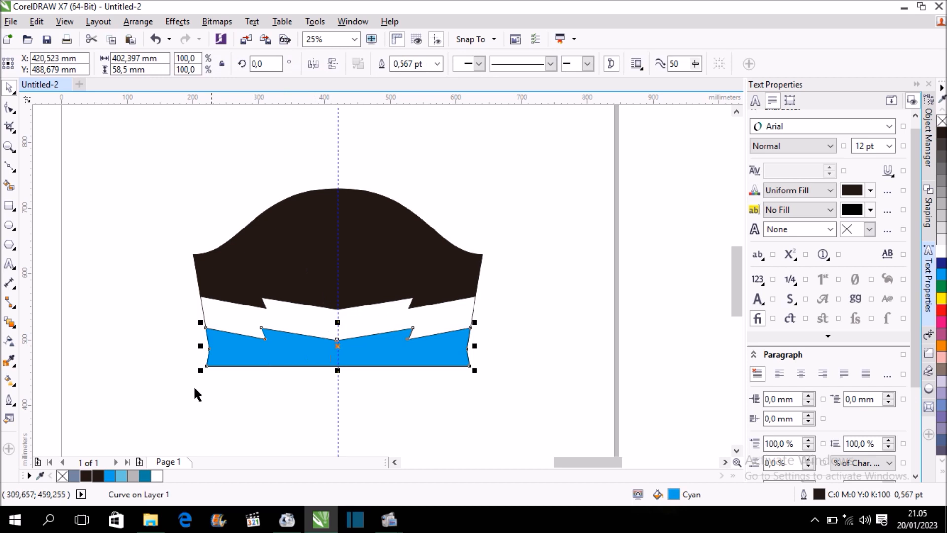
left_click(276, 277)
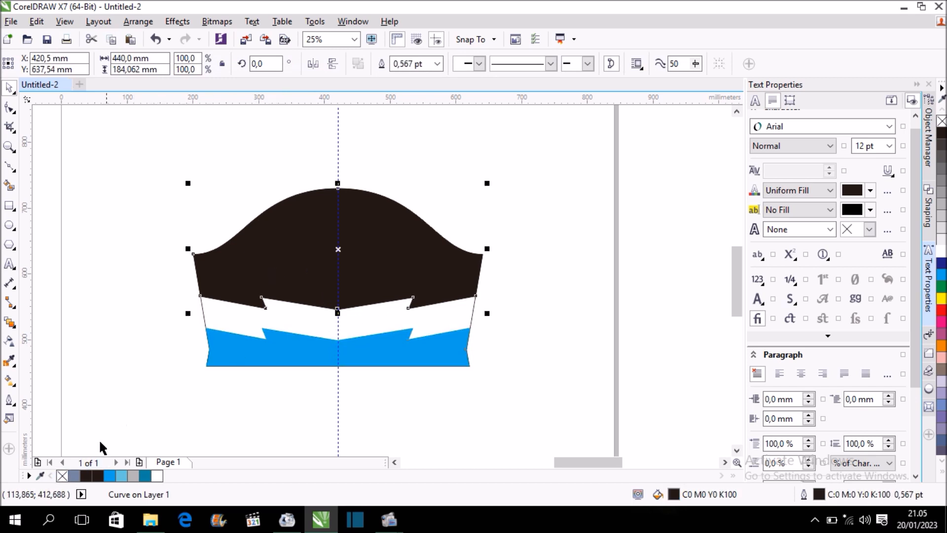
Group the sleeve's three objects and delete the vertical guideline running through its centre.
left_click(160, 328)
scroll(179, 317, "down", 1)
left_click_drag(144, 240, 374, 365)
key("ctrl+g")
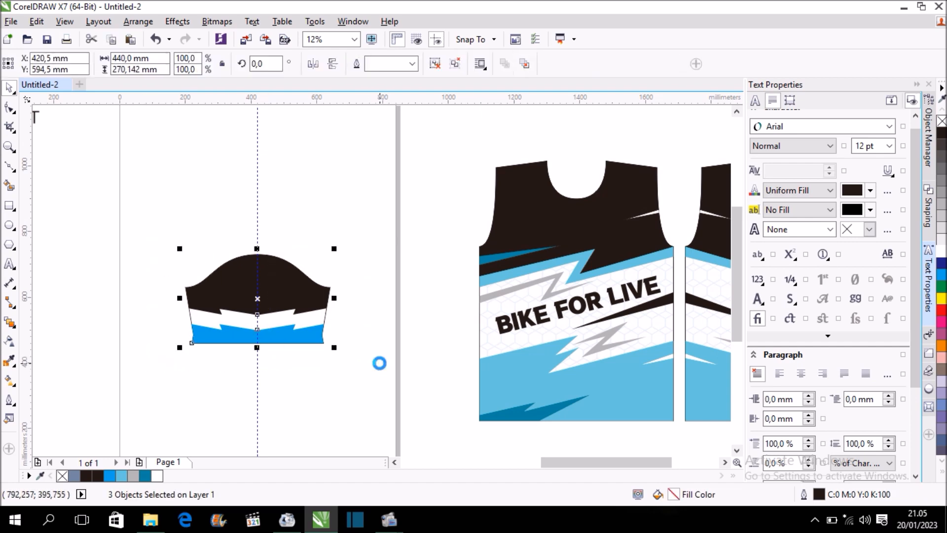
left_click(258, 198)
key("Delete")
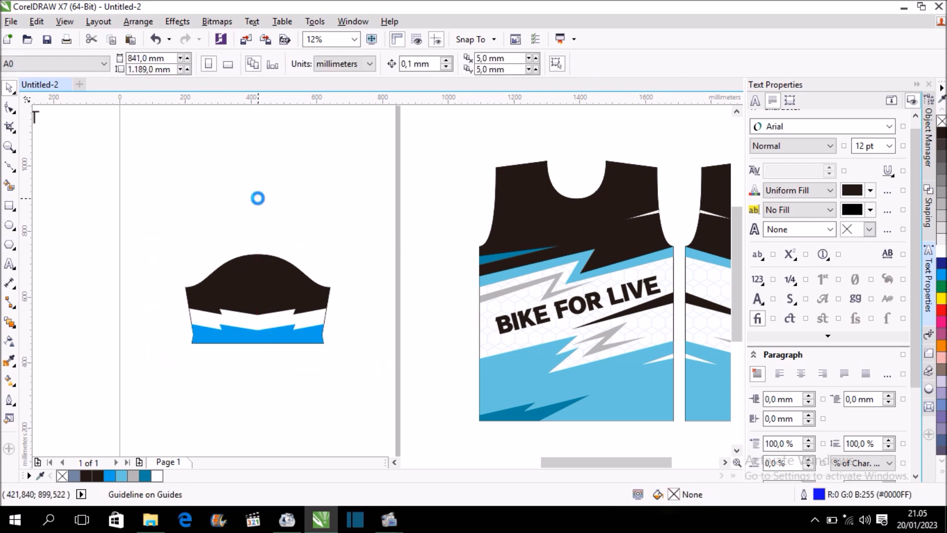
scroll(248, 227, "down", 1)
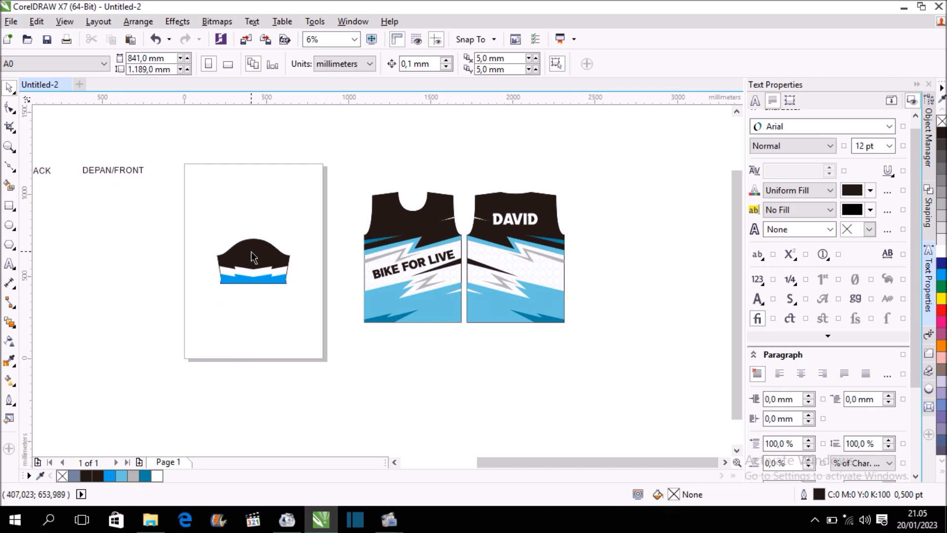
Ungroup the sleeve and recolour its cuff area with the jersey's light blue, C58 M0 Y13 K0.
scroll(249, 250, "up", 2)
left_click(262, 269)
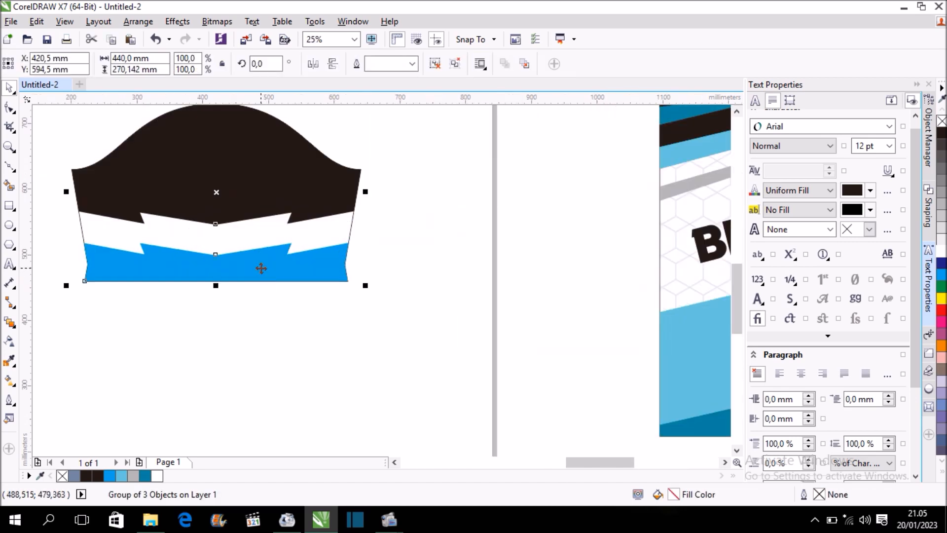
key("ctrl+u")
left_click(418, 266)
left_click(304, 268)
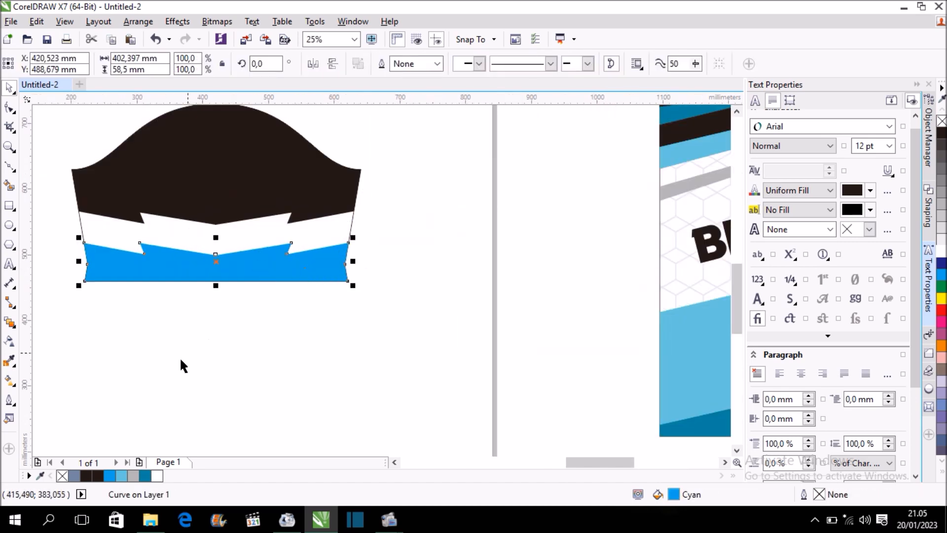
left_click(122, 477)
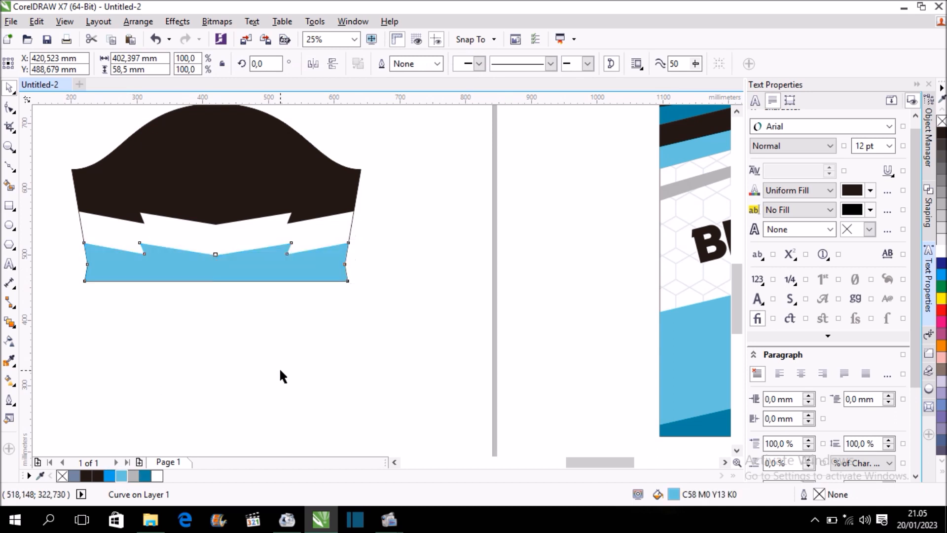
left_click(257, 371)
scroll(256, 376, "down", 2)
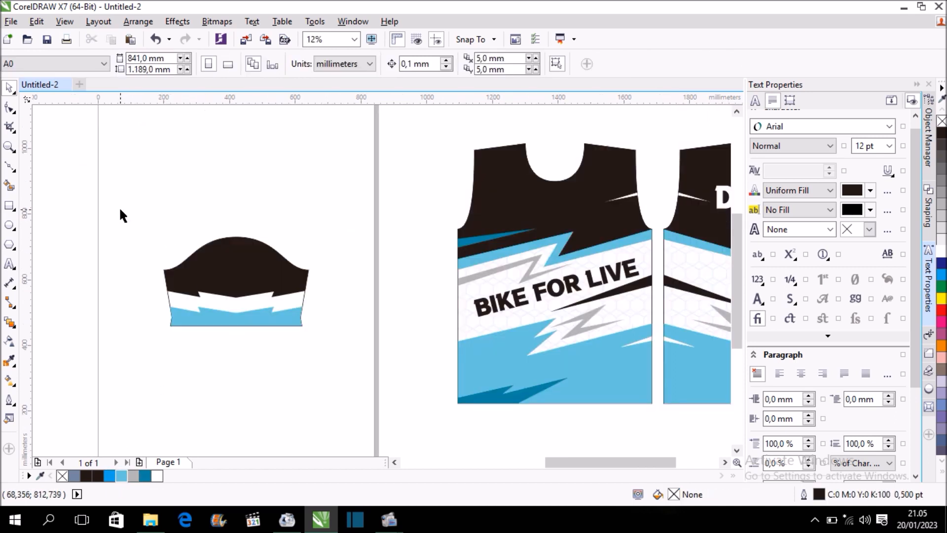
Fill the white zigzag band of the sleeve with the dark blue C84 M35 Y29 K0.
left_click_drag(110, 199, 363, 345)
left_click(336, 365)
left_click(243, 301)
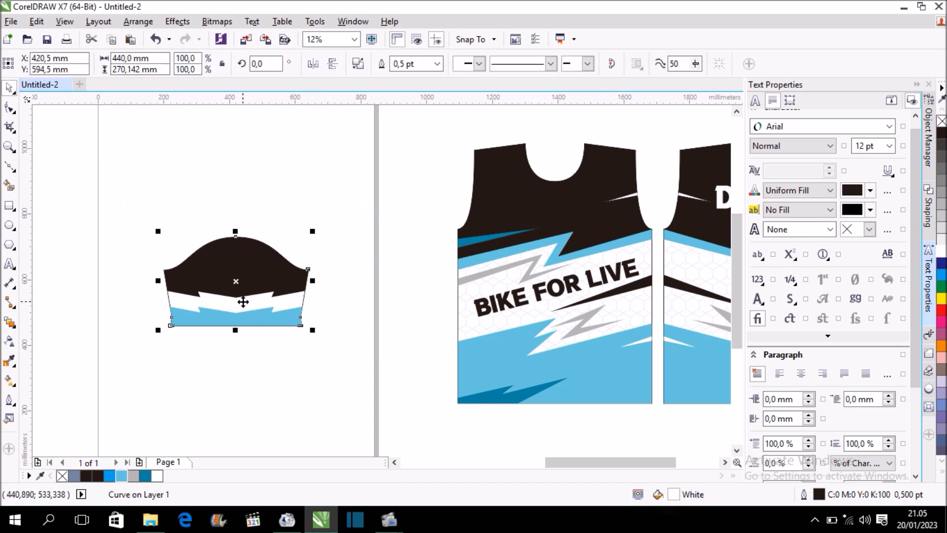
left_click(145, 475)
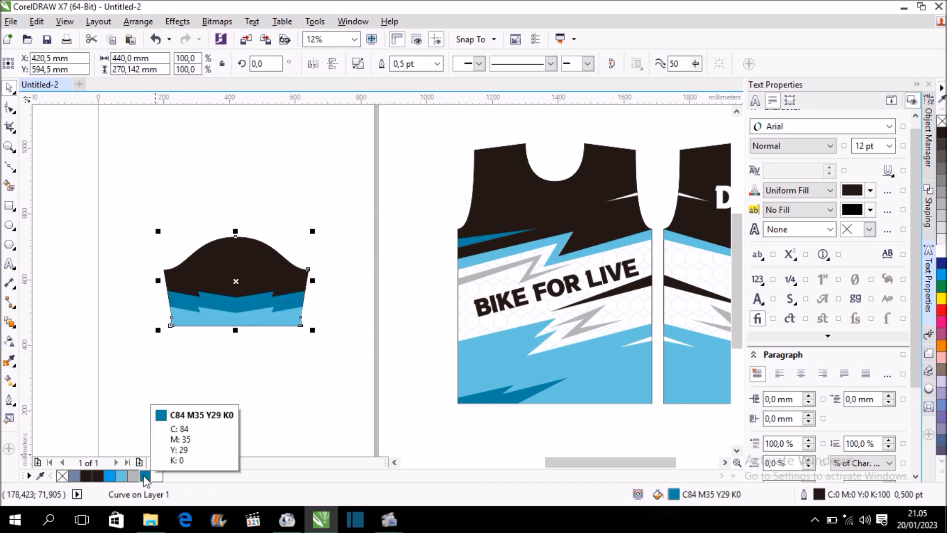
left_click(256, 333)
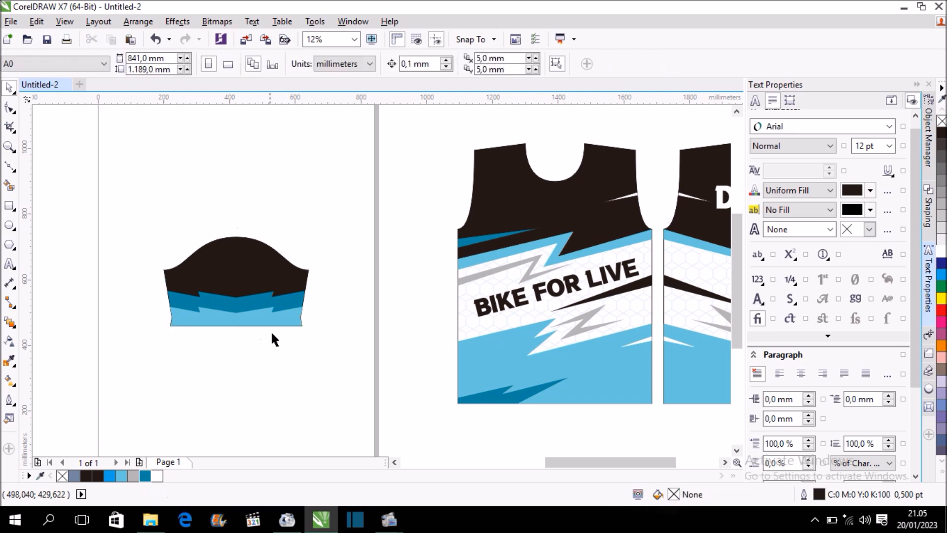
Remove the outline from all three sleeve objects and group them.
scroll(262, 328, "down", 1)
scroll(247, 321, "up", 1)
left_click_drag(131, 203, 327, 346)
right_click(63, 477)
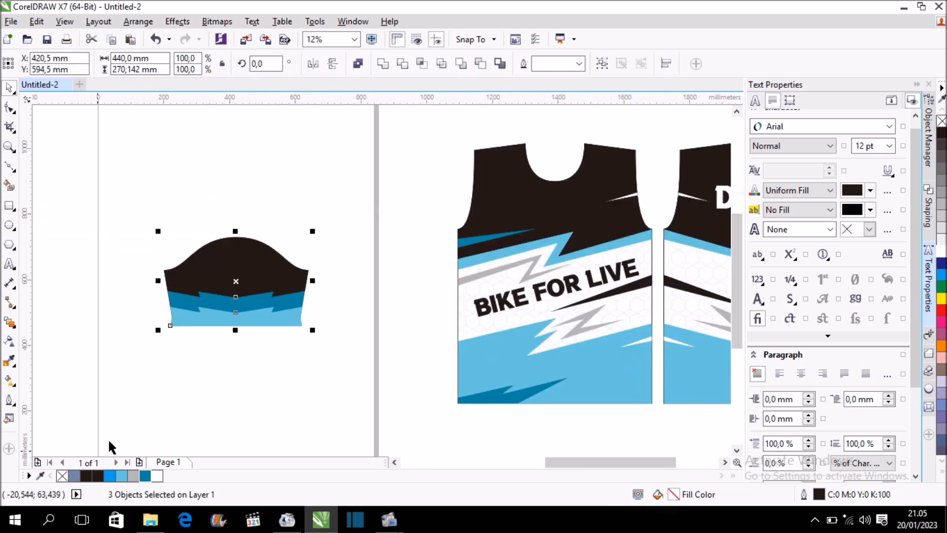
key("ctrl+g")
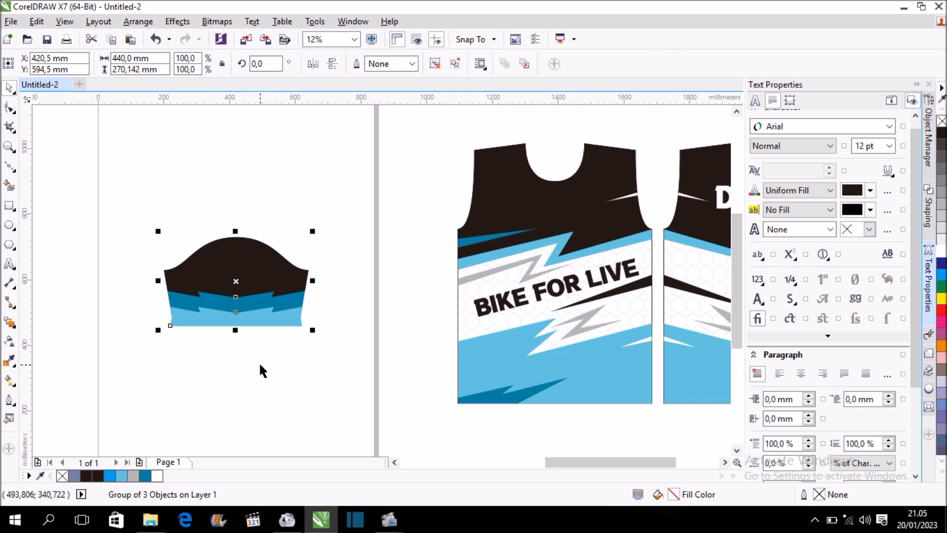
Place a vertically flipped copy of the sleeve above the original and shift both sleeves lower on the page.
scroll(260, 370, "down", 1)
left_click_drag(260, 329, 256, 262)
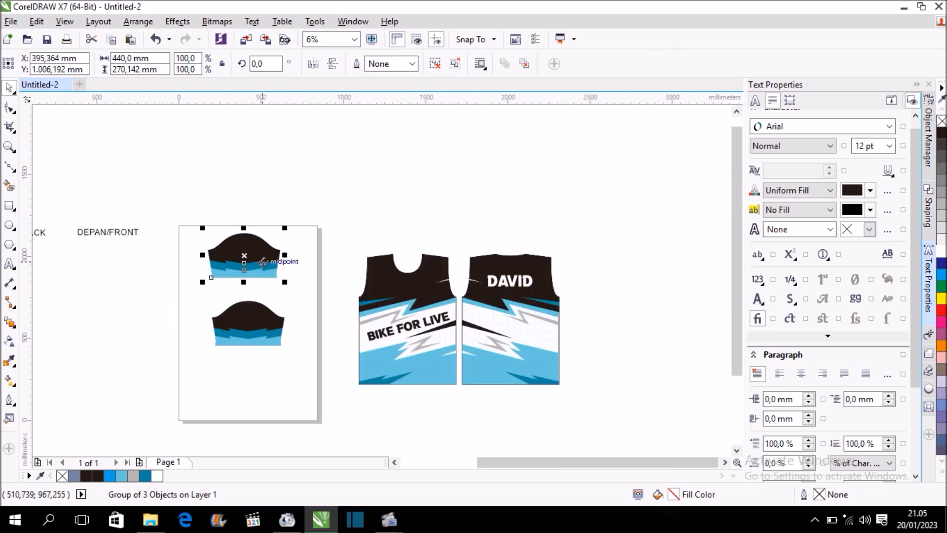
left_click(337, 60)
left_click_drag(182, 215, 322, 362)
left_click_drag(248, 287, 257, 329)
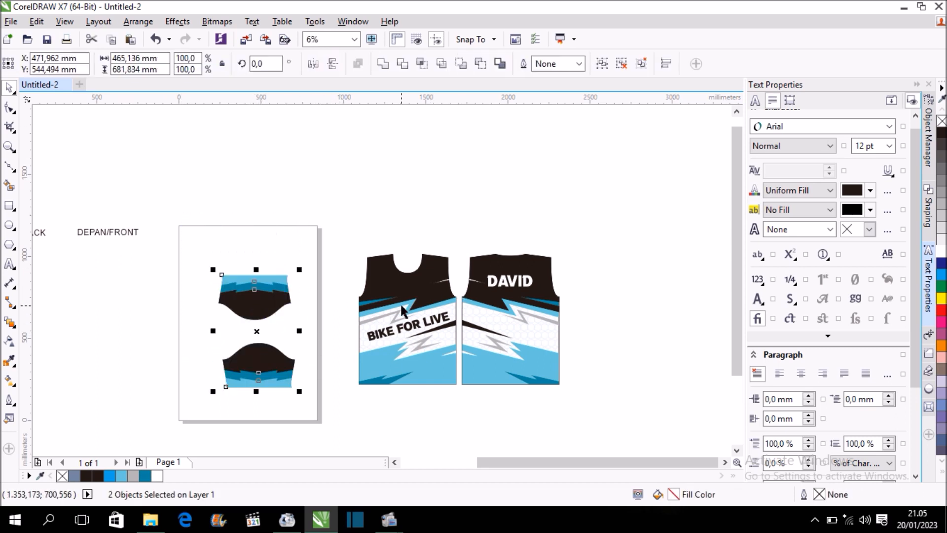
left_click_drag(328, 226, 590, 399)
left_click(606, 305)
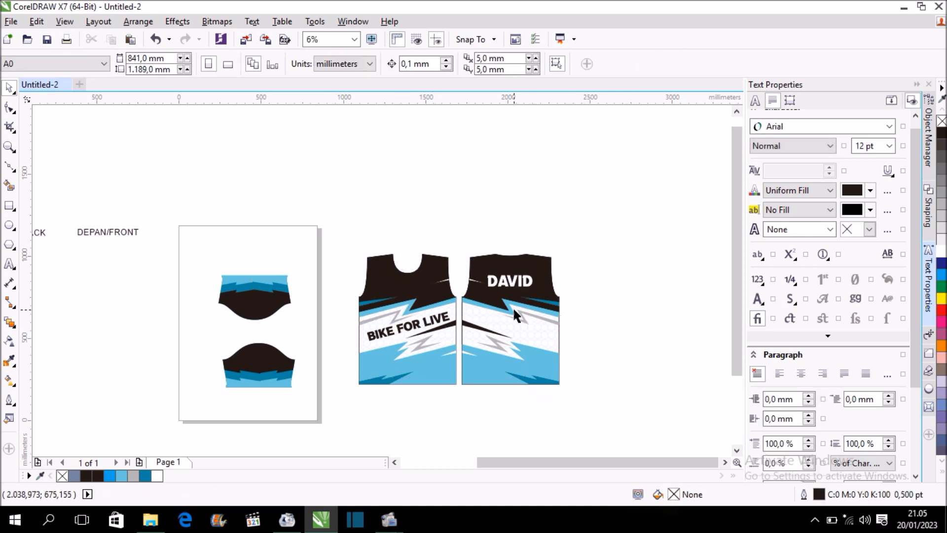
scroll(543, 321, "up", 2)
scroll(506, 315, "down", 2)
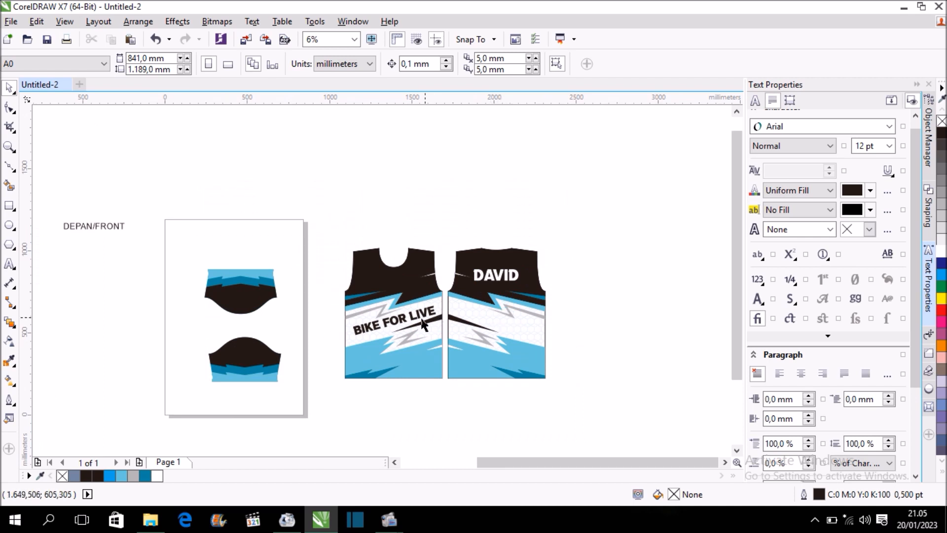
Delete the leftover long-sleeve pattern outline and the text labels beside the page.
scroll(352, 305, "down", 2)
left_click_drag(75, 253, 255, 352)
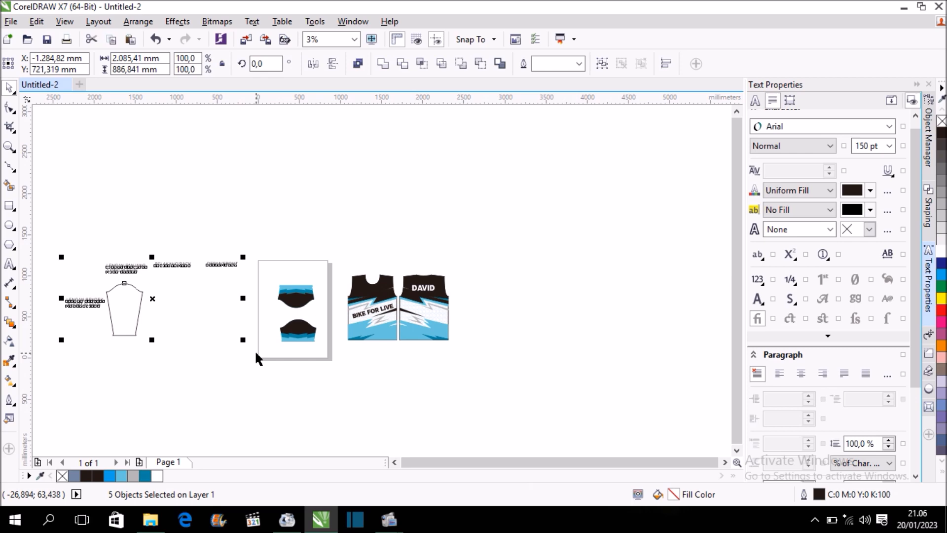
key("Delete")
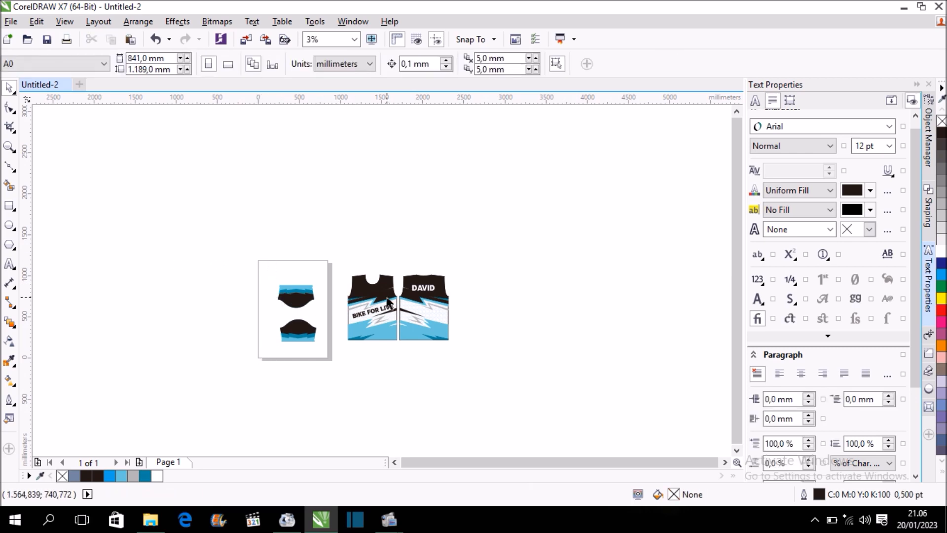
scroll(296, 284, "up", 4)
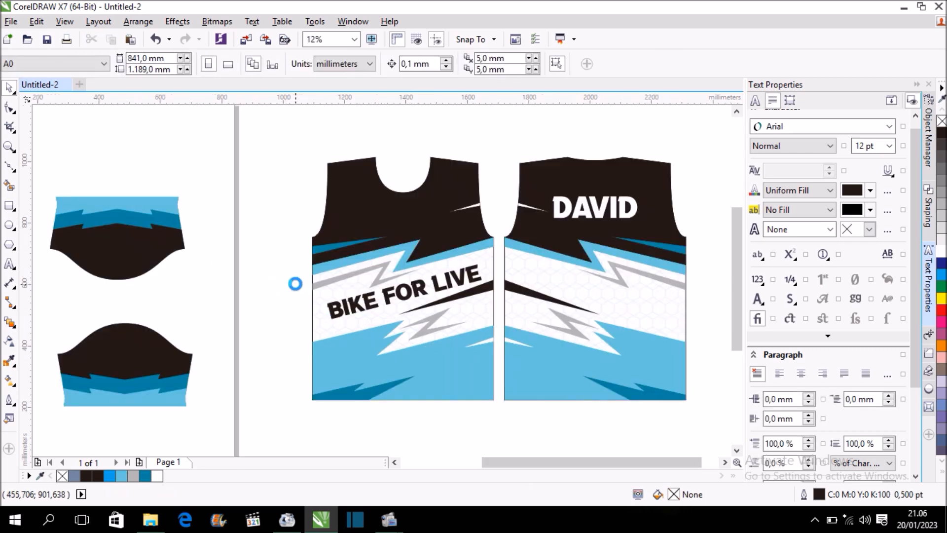